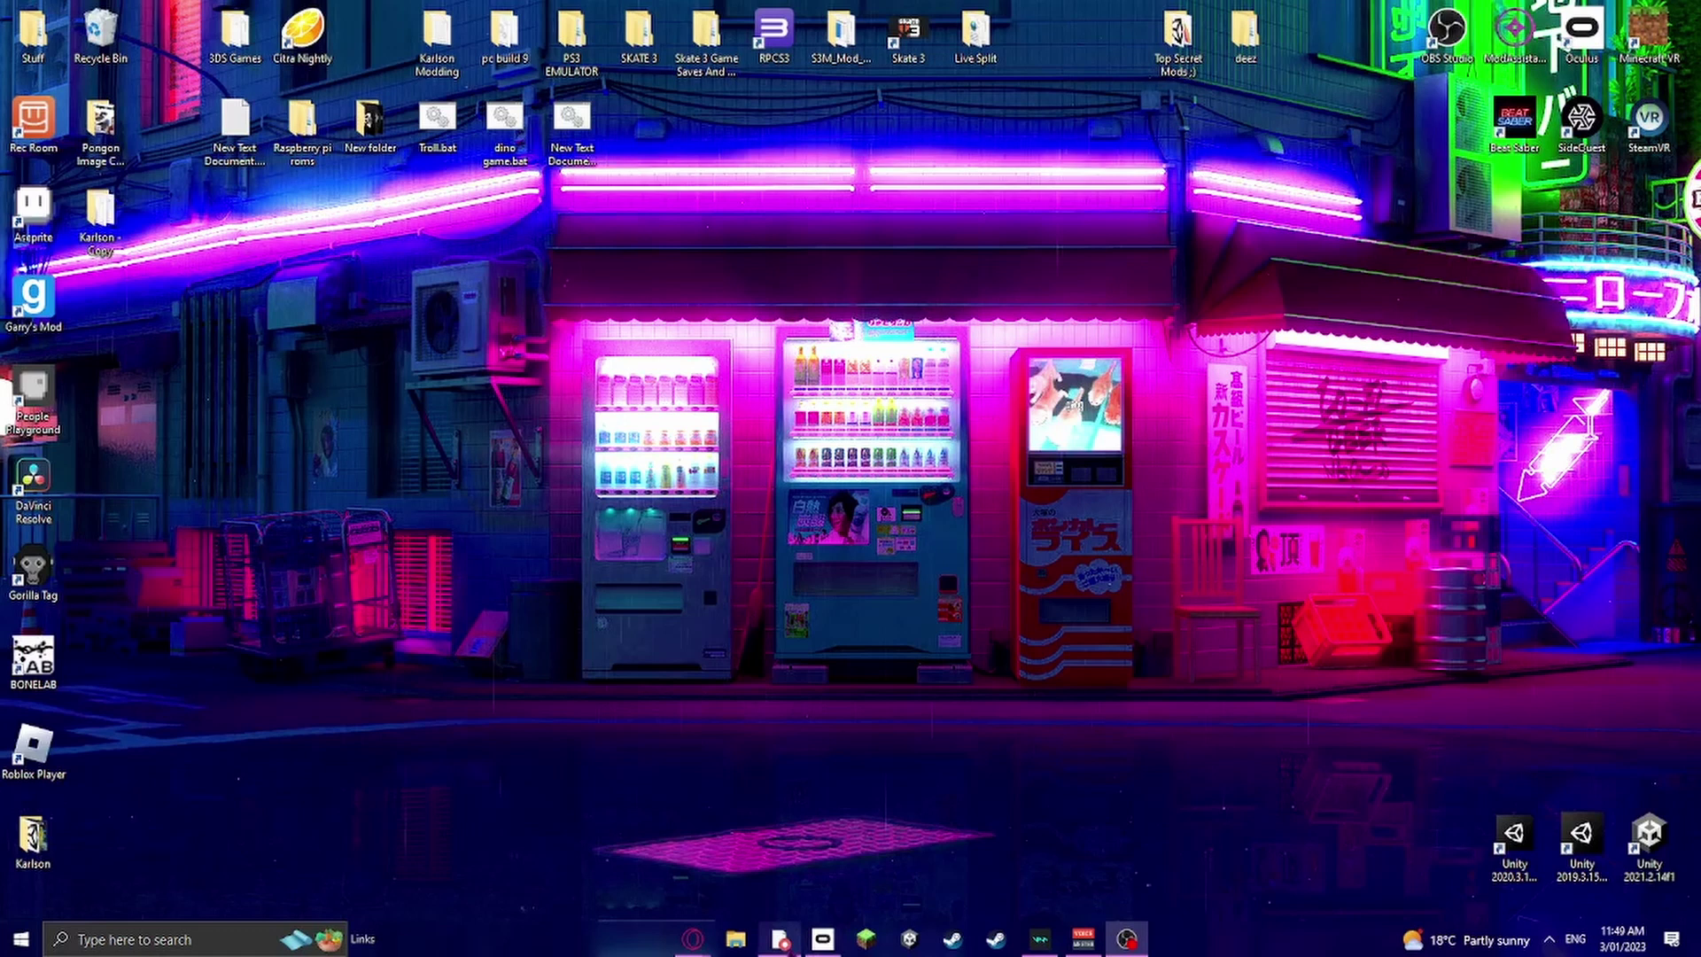
# Open Discord on the stored-resources channel and scroll through the posted fur textures
pyautogui.moveTo(779, 940)
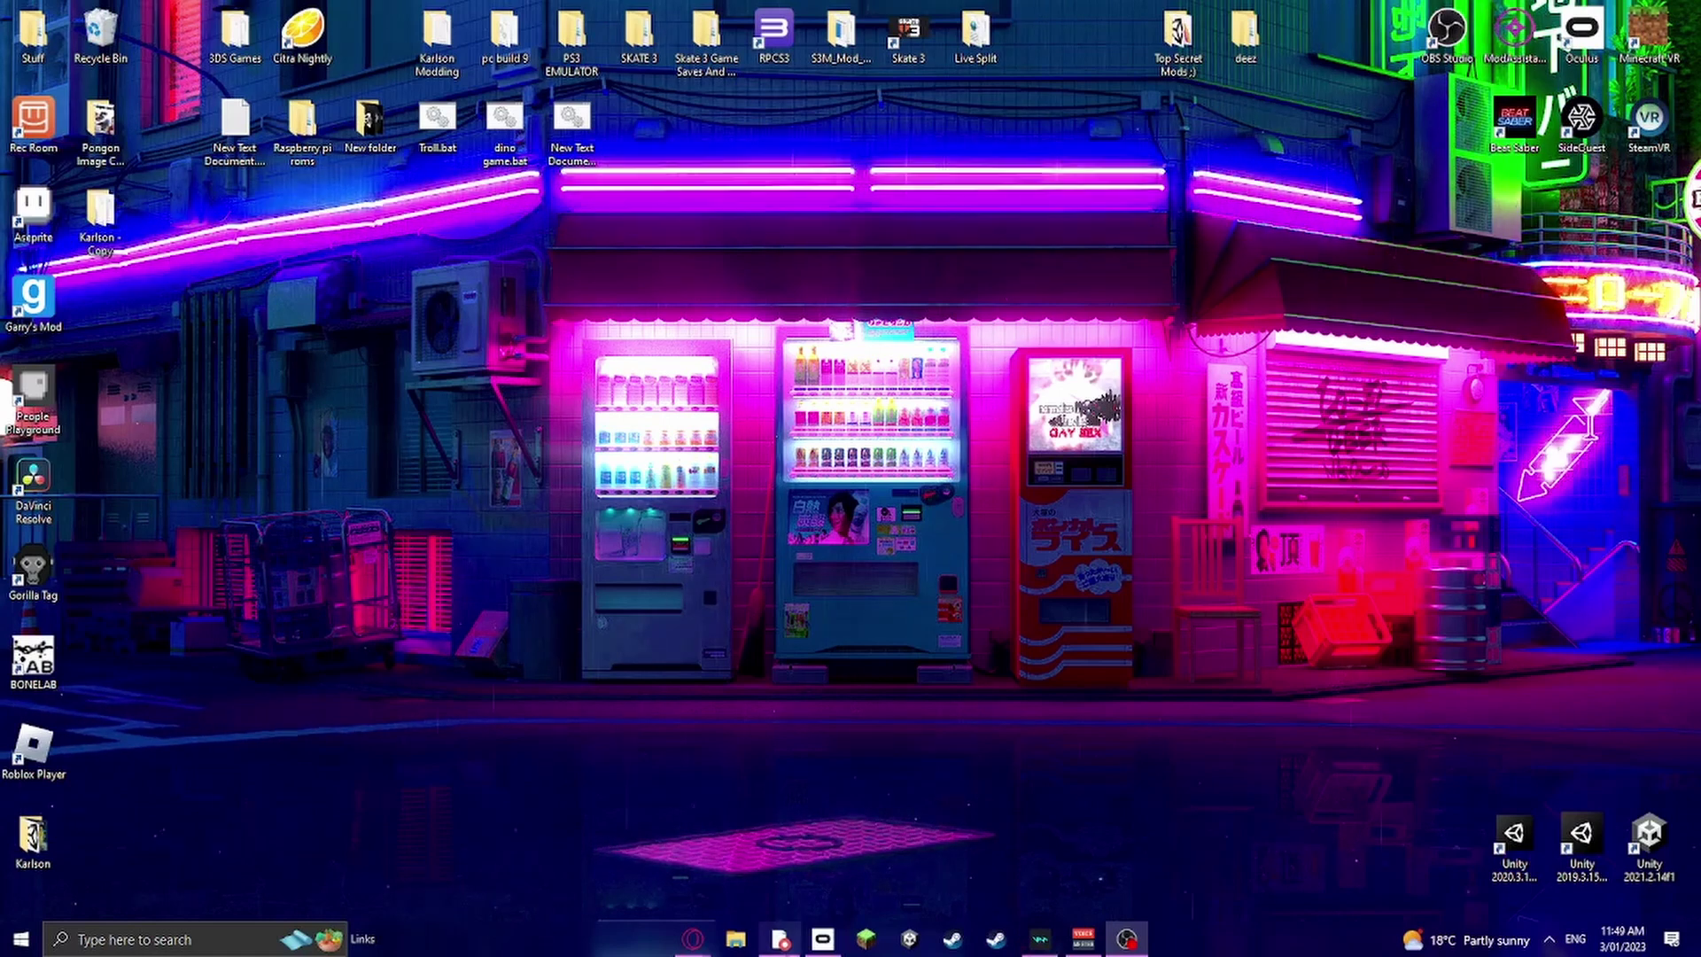
pyautogui.click(779, 939)
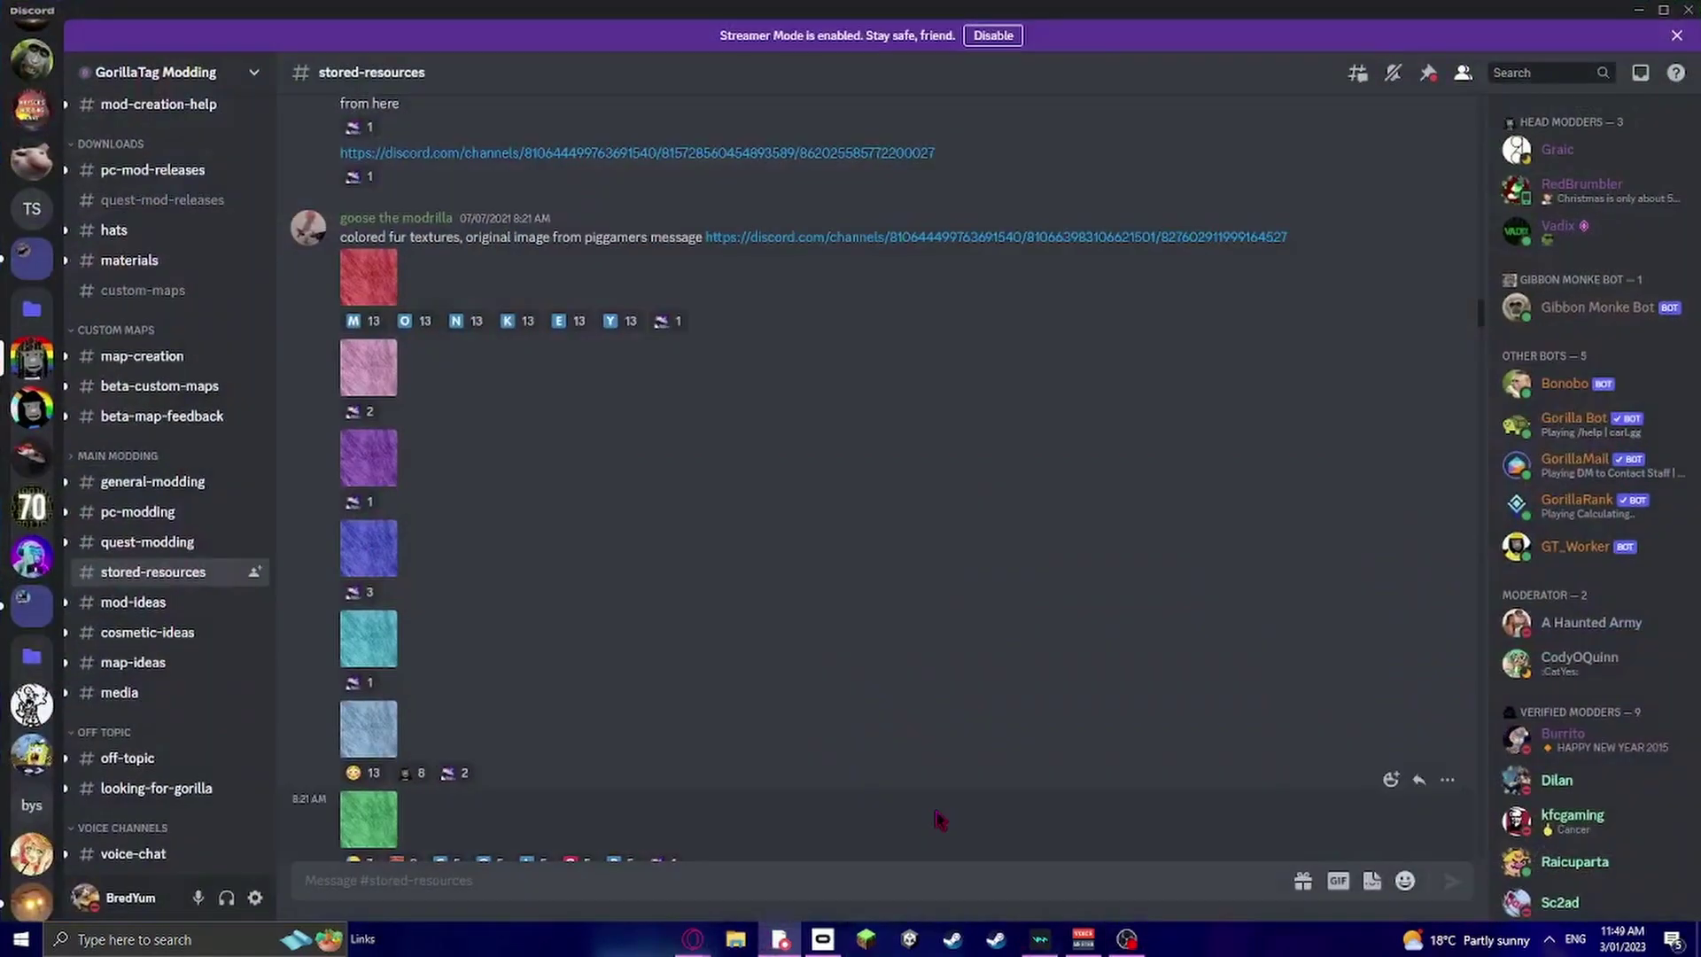
pyautogui.scroll(5, 922, 806)
pyautogui.scroll(-15, 888, 664)
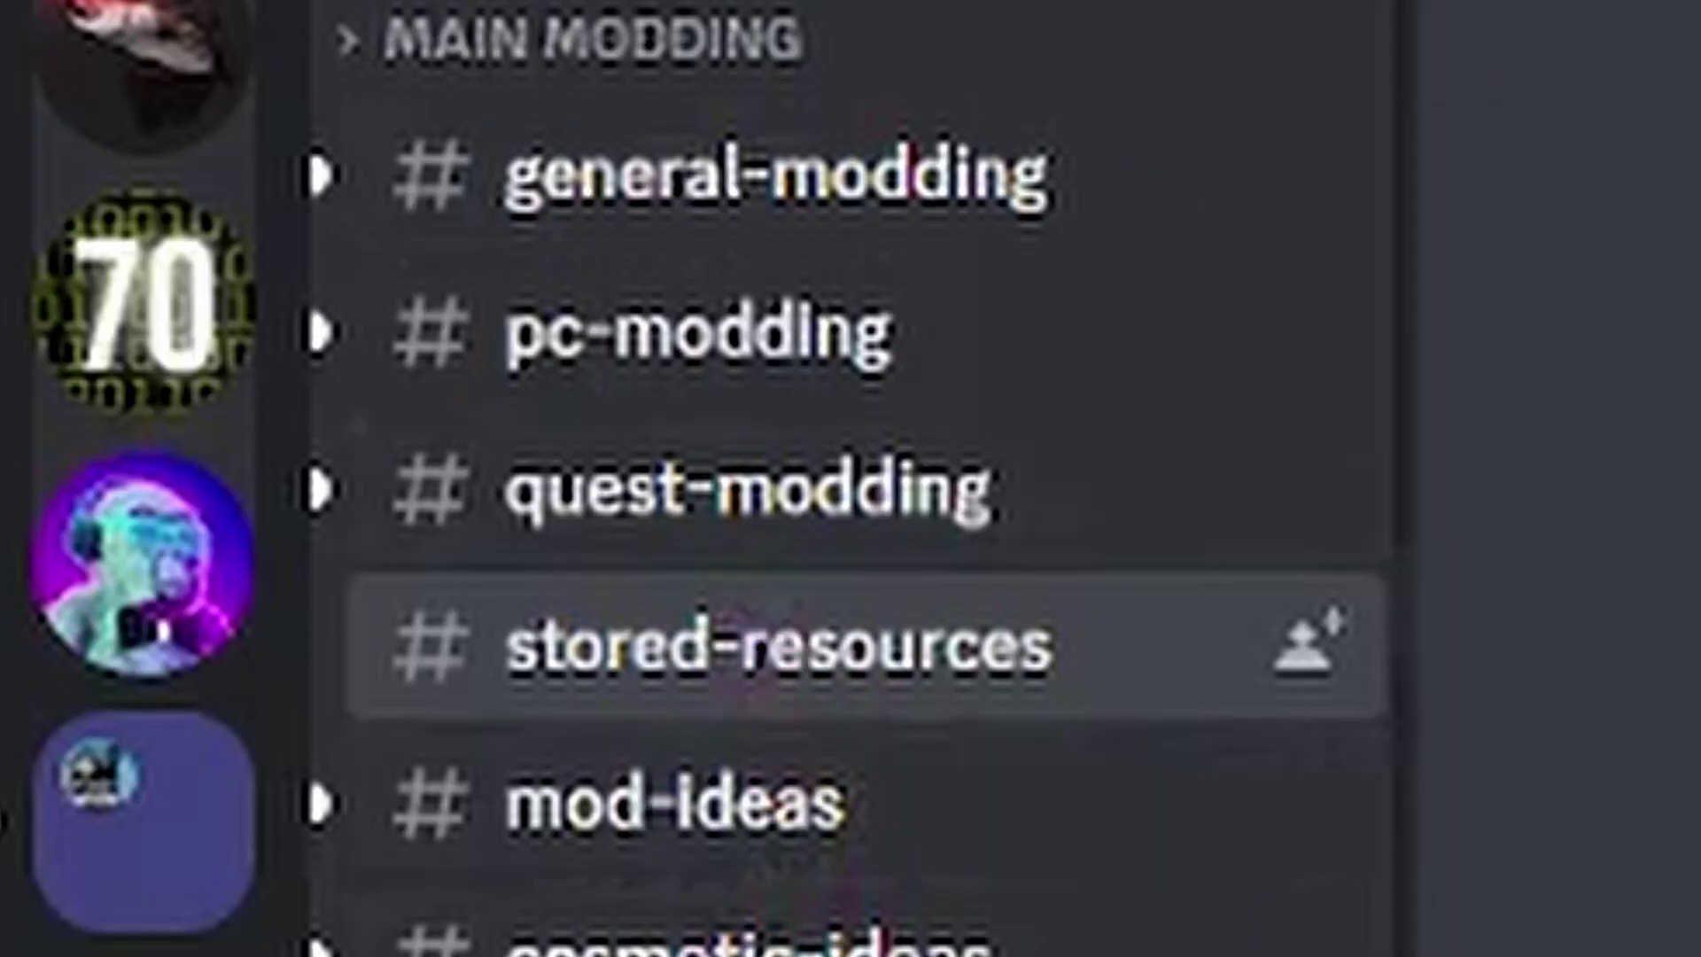
pyautogui.scroll(10, 592, 264)
pyautogui.scroll(10, 964, 519)
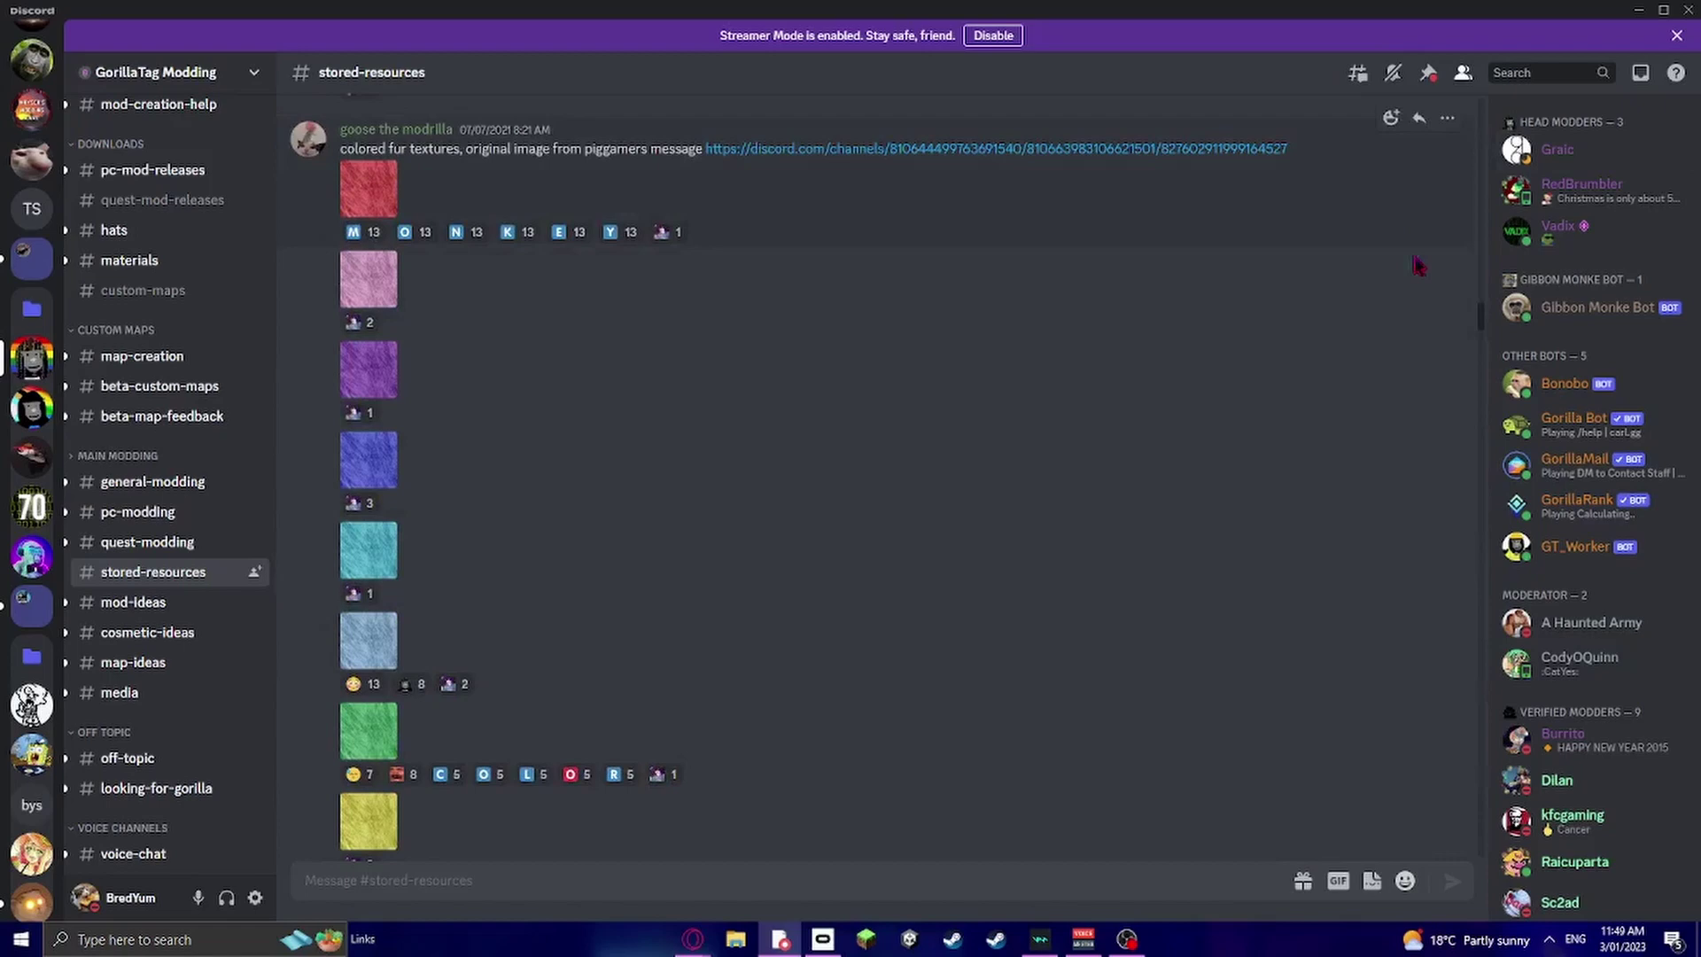
# Scroll to the grey fur texture image, bring up its options menu, then dismiss it
pyautogui.moveTo(1479, 311); pyautogui.dragTo(1479, 487)
pyautogui.scroll(-15, 1391, 430)
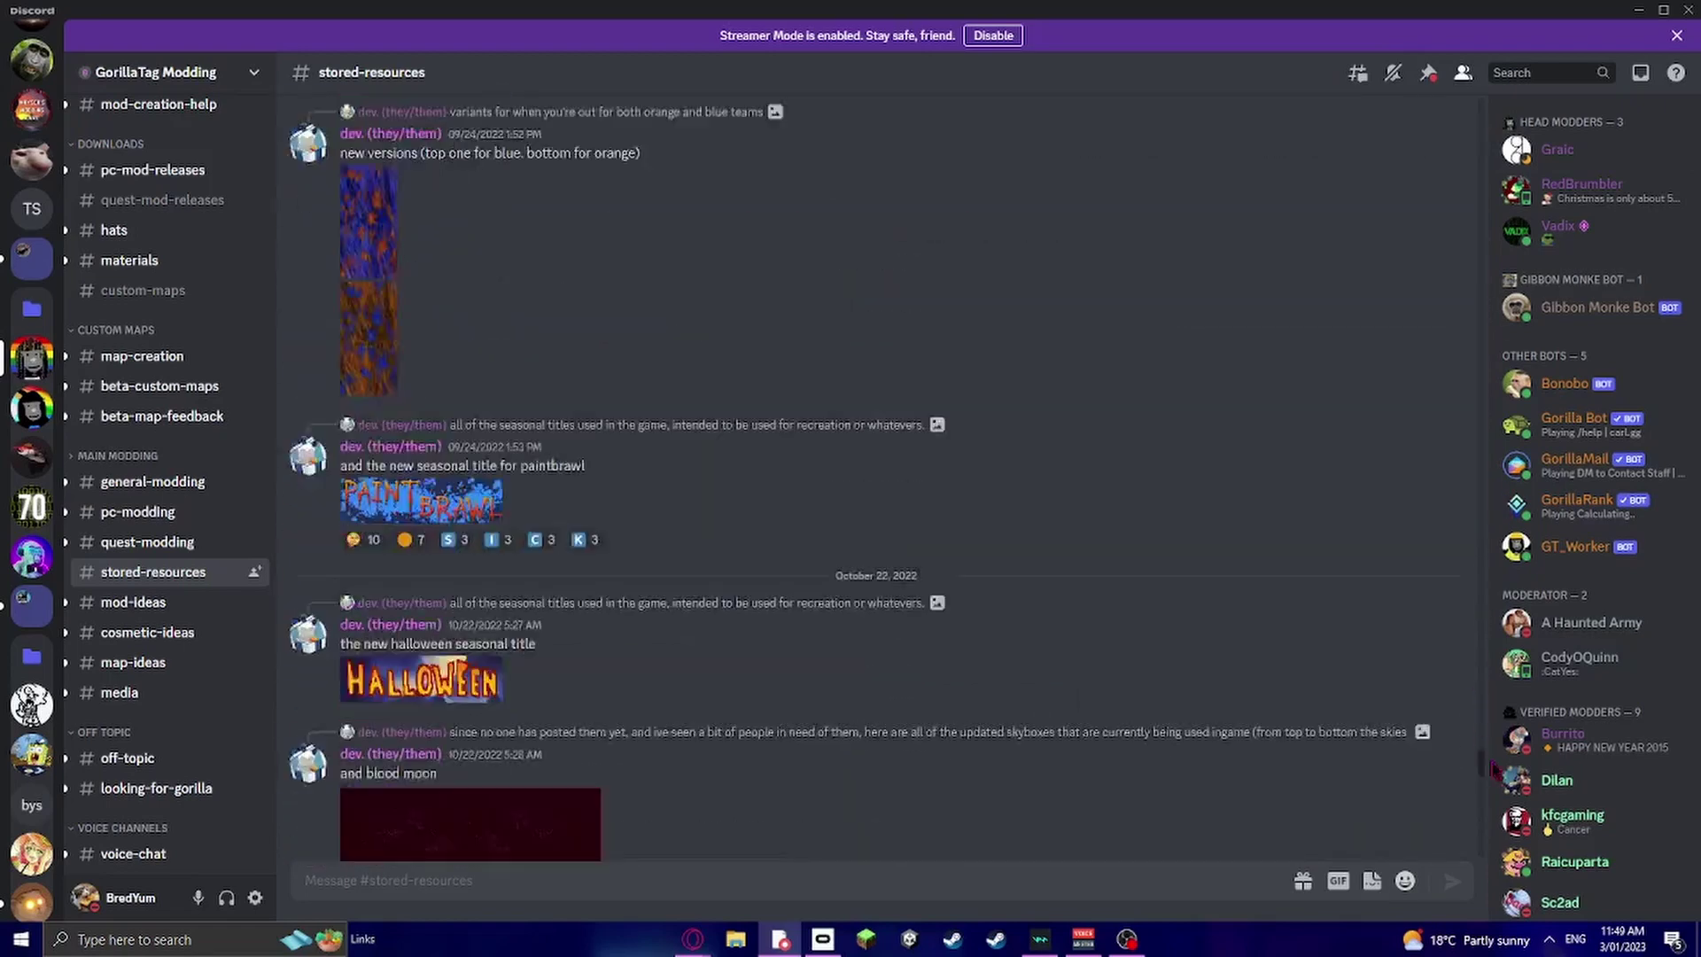
pyautogui.scroll(-5, 1090, 461)
pyautogui.scroll(12, 1113, 494)
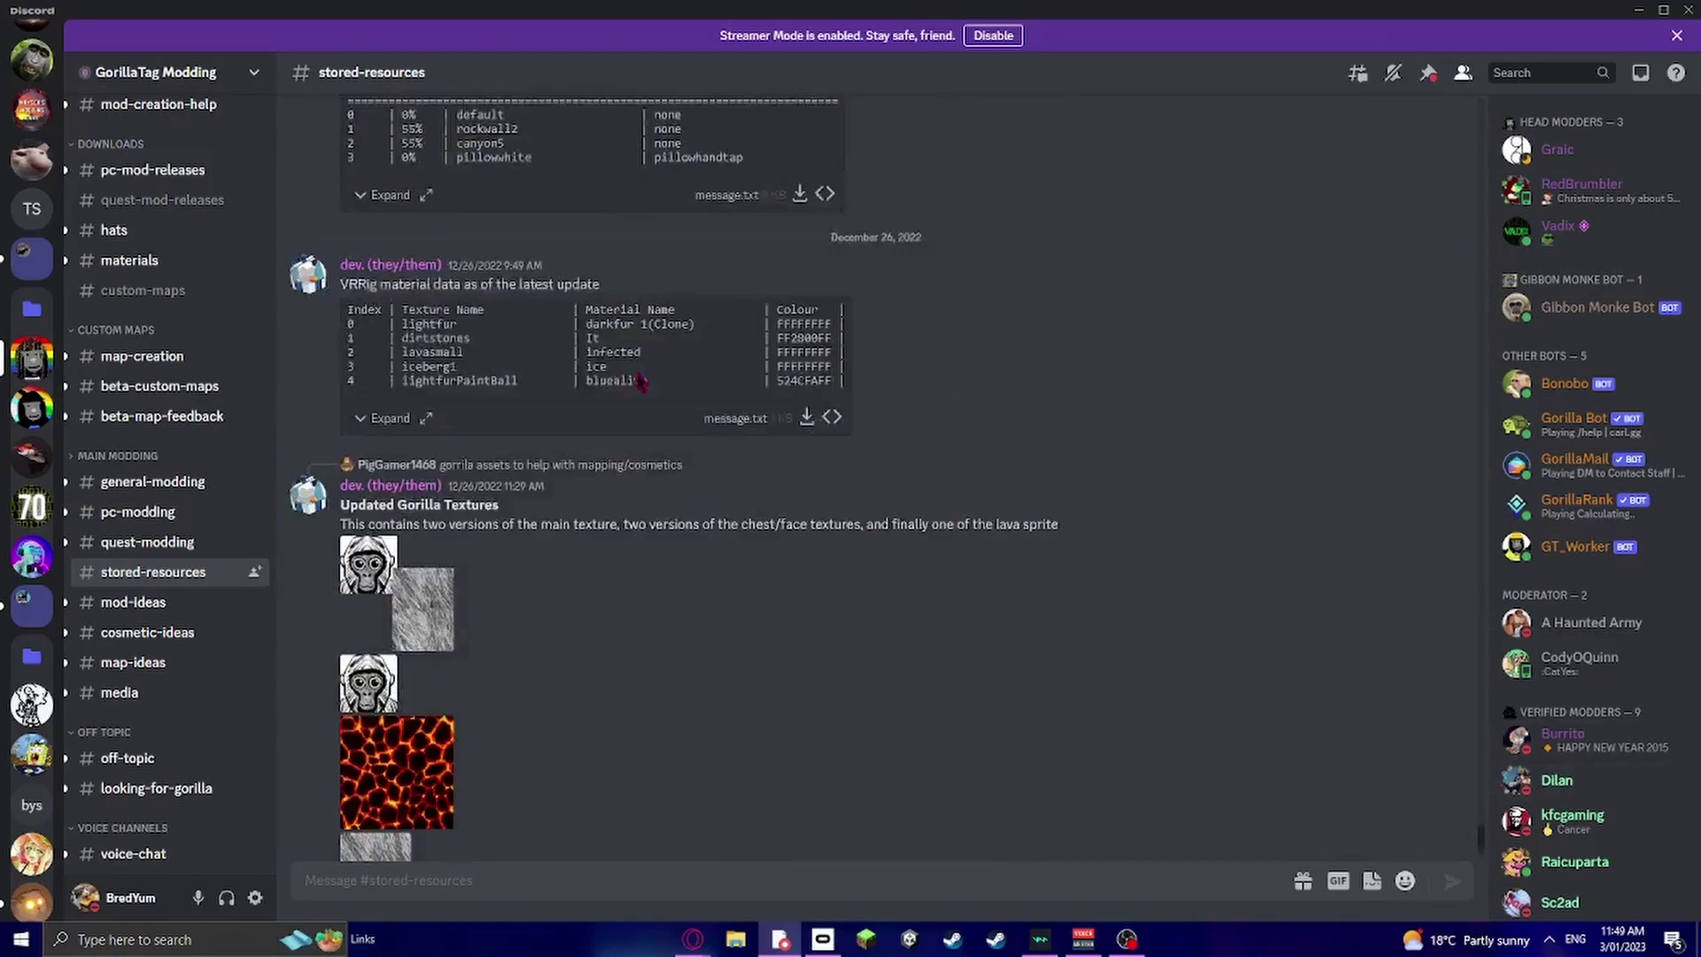
pyautogui.scroll(15, 577, 494)
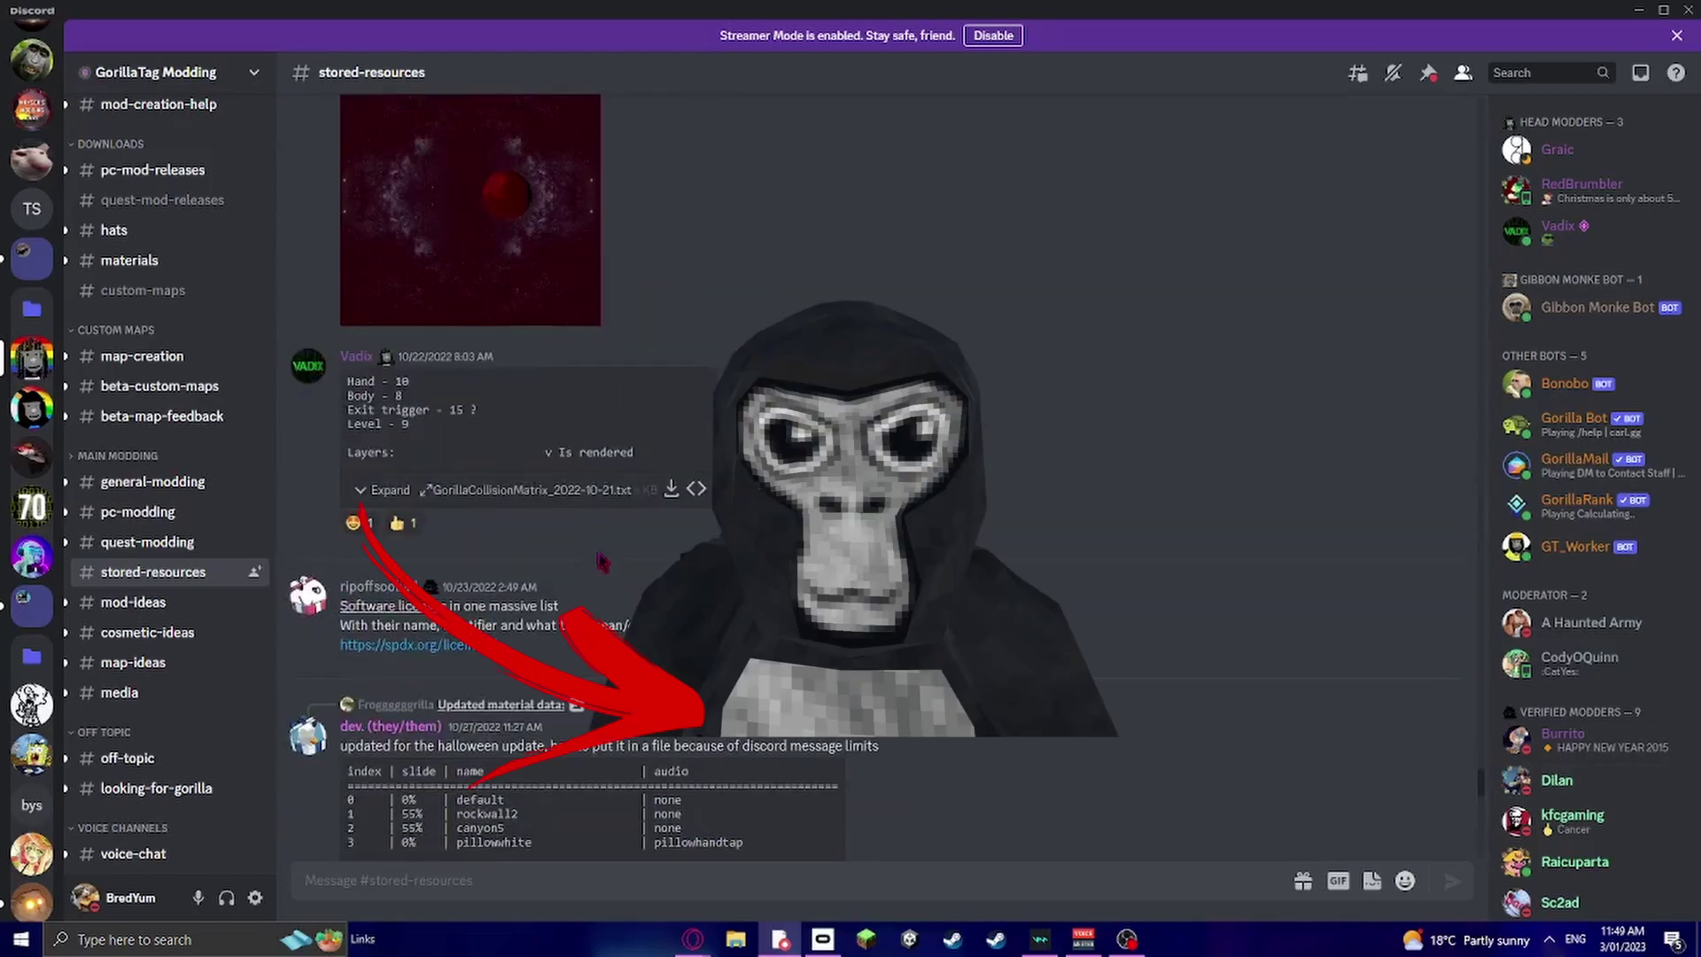
pyautogui.scroll(4, 589, 602)
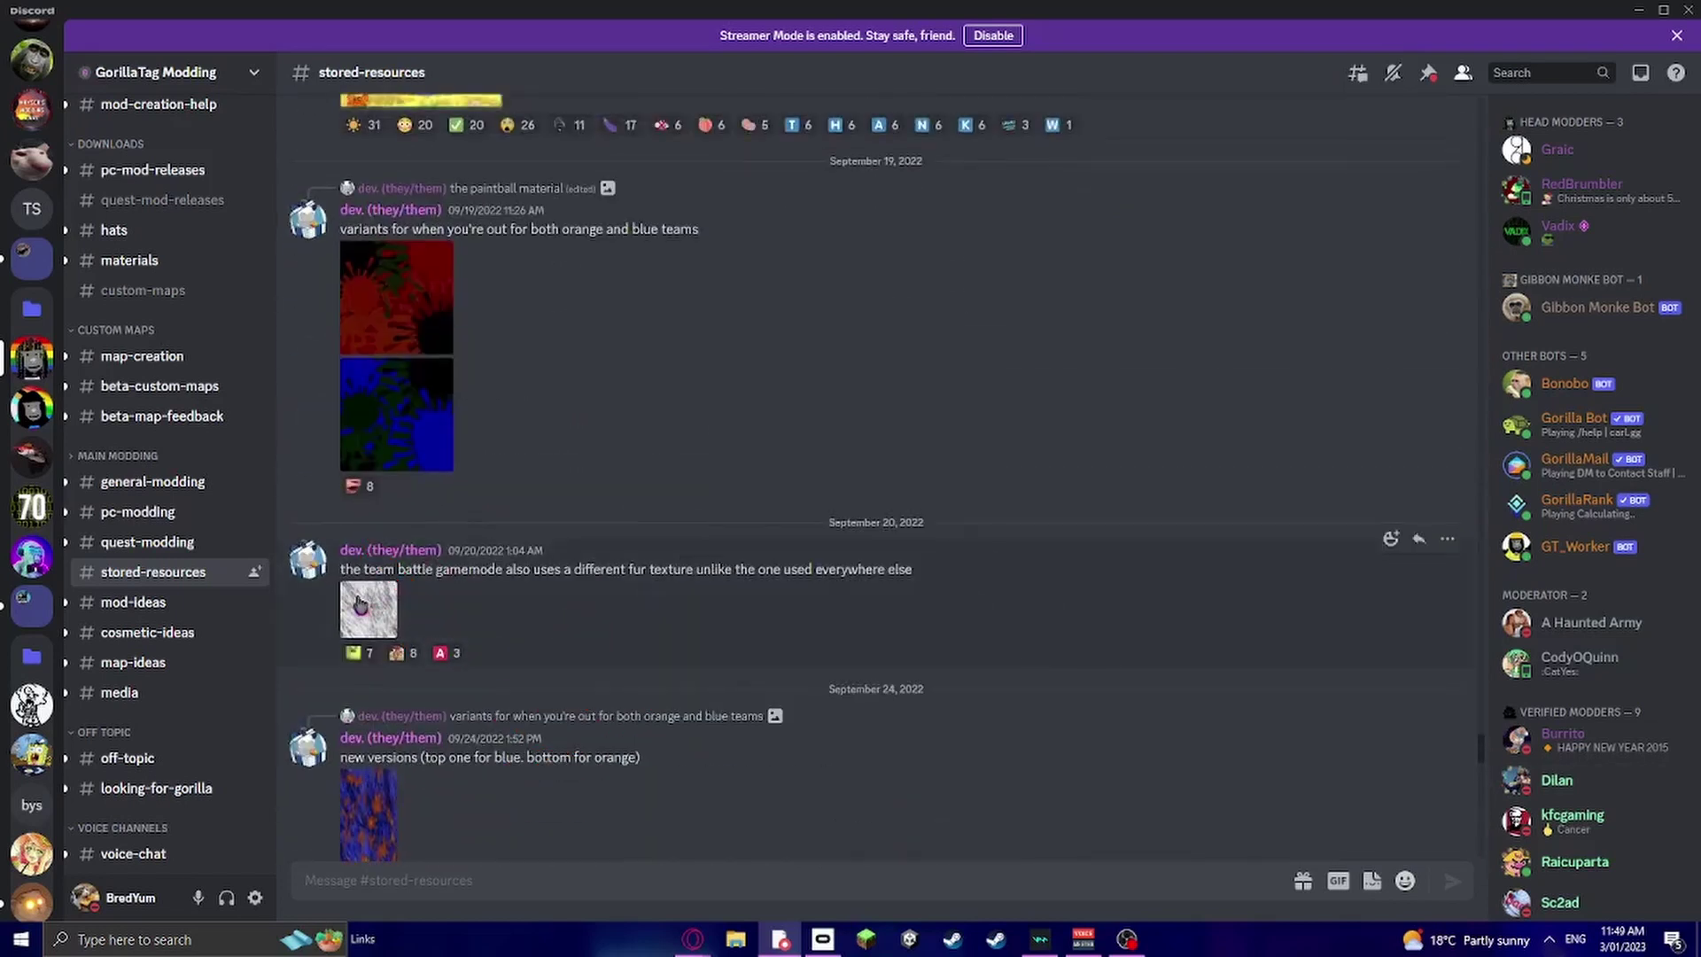
pyautogui.rightClick(389, 620)
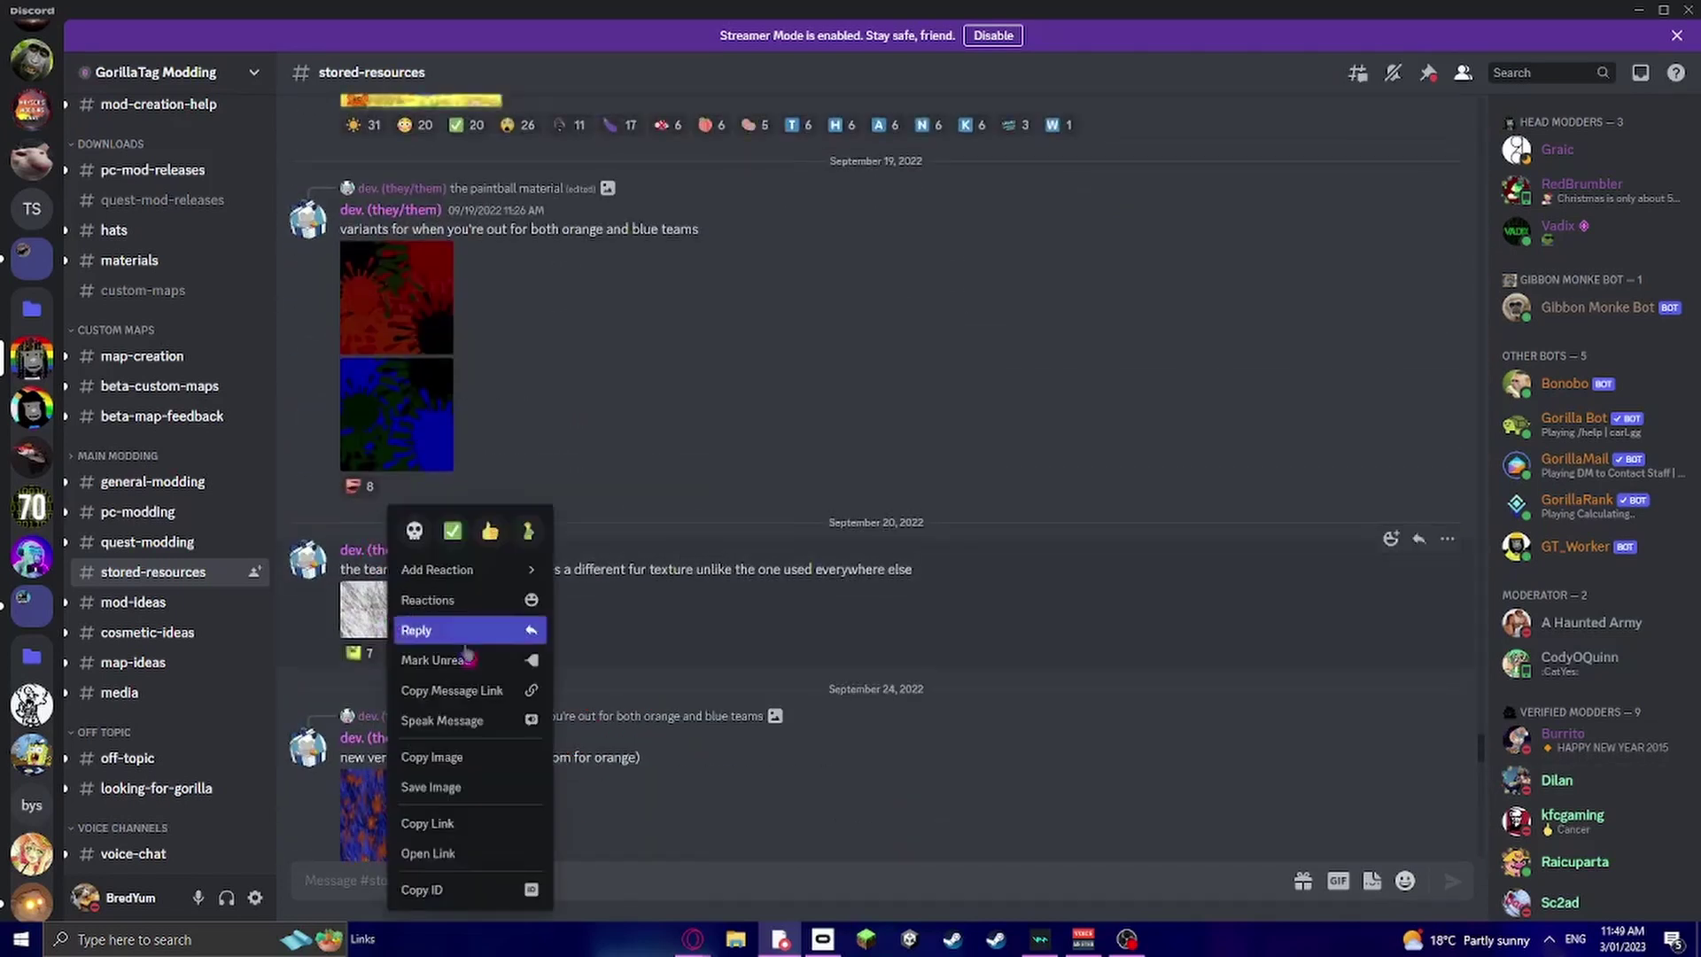
pyautogui.click(1125, 508)
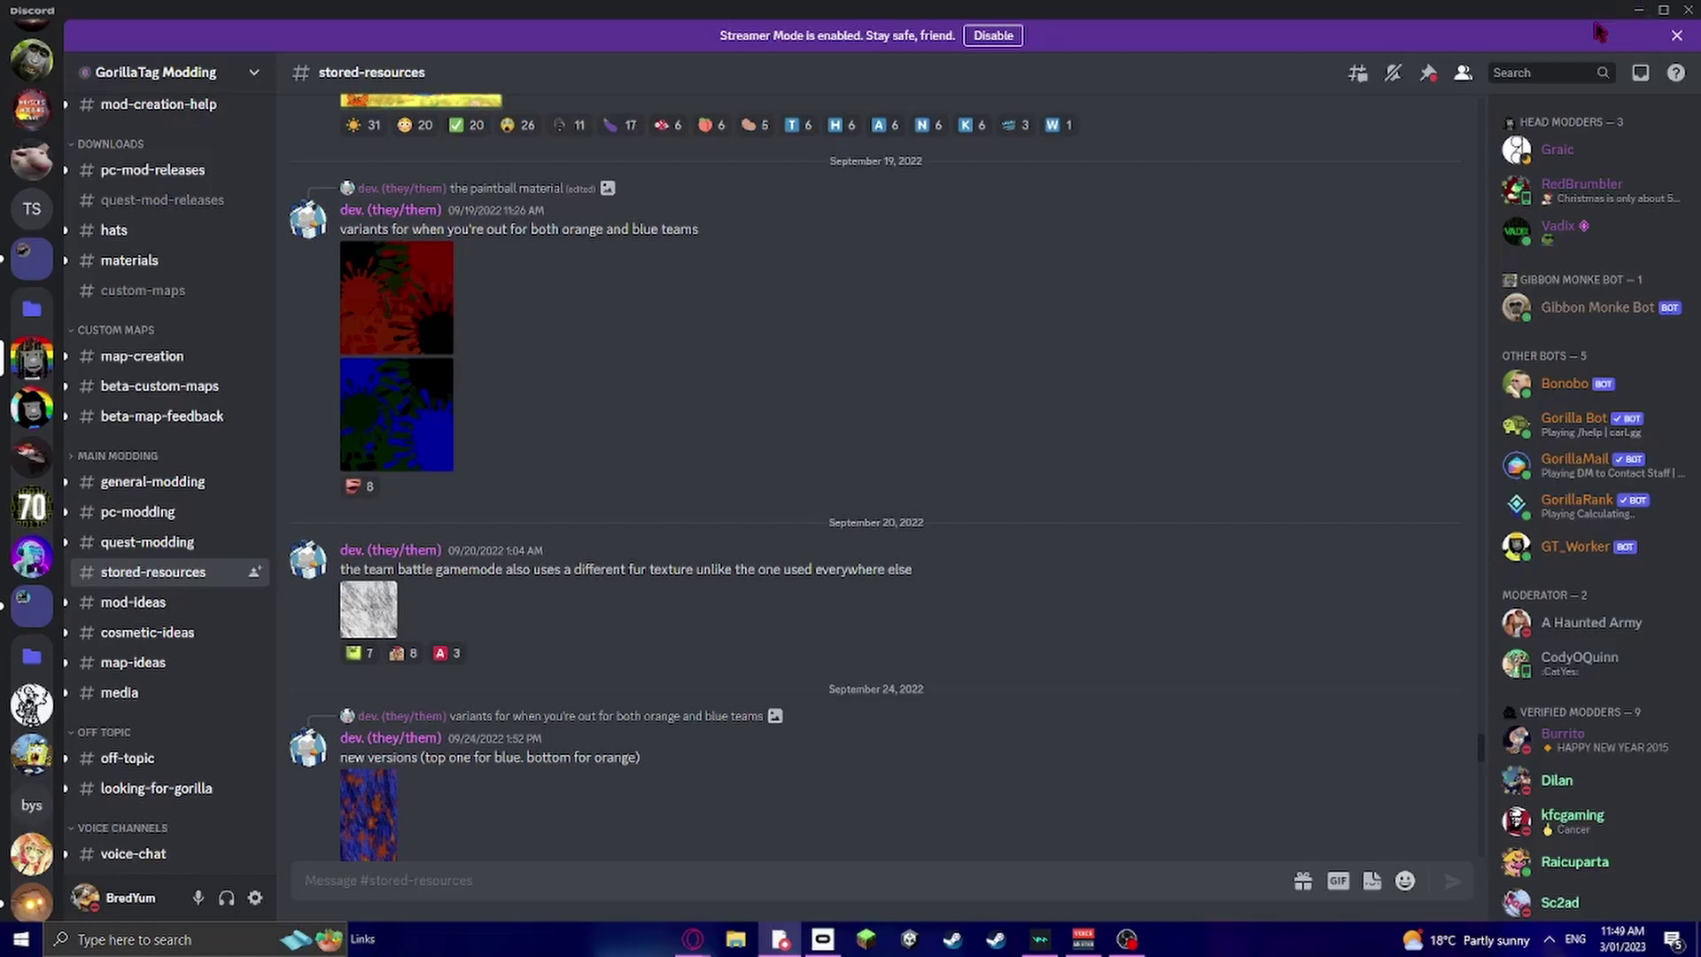
# Hide Discord, launch Blender, and delete the default camera, cube and light
pyautogui.click(1637, 11)
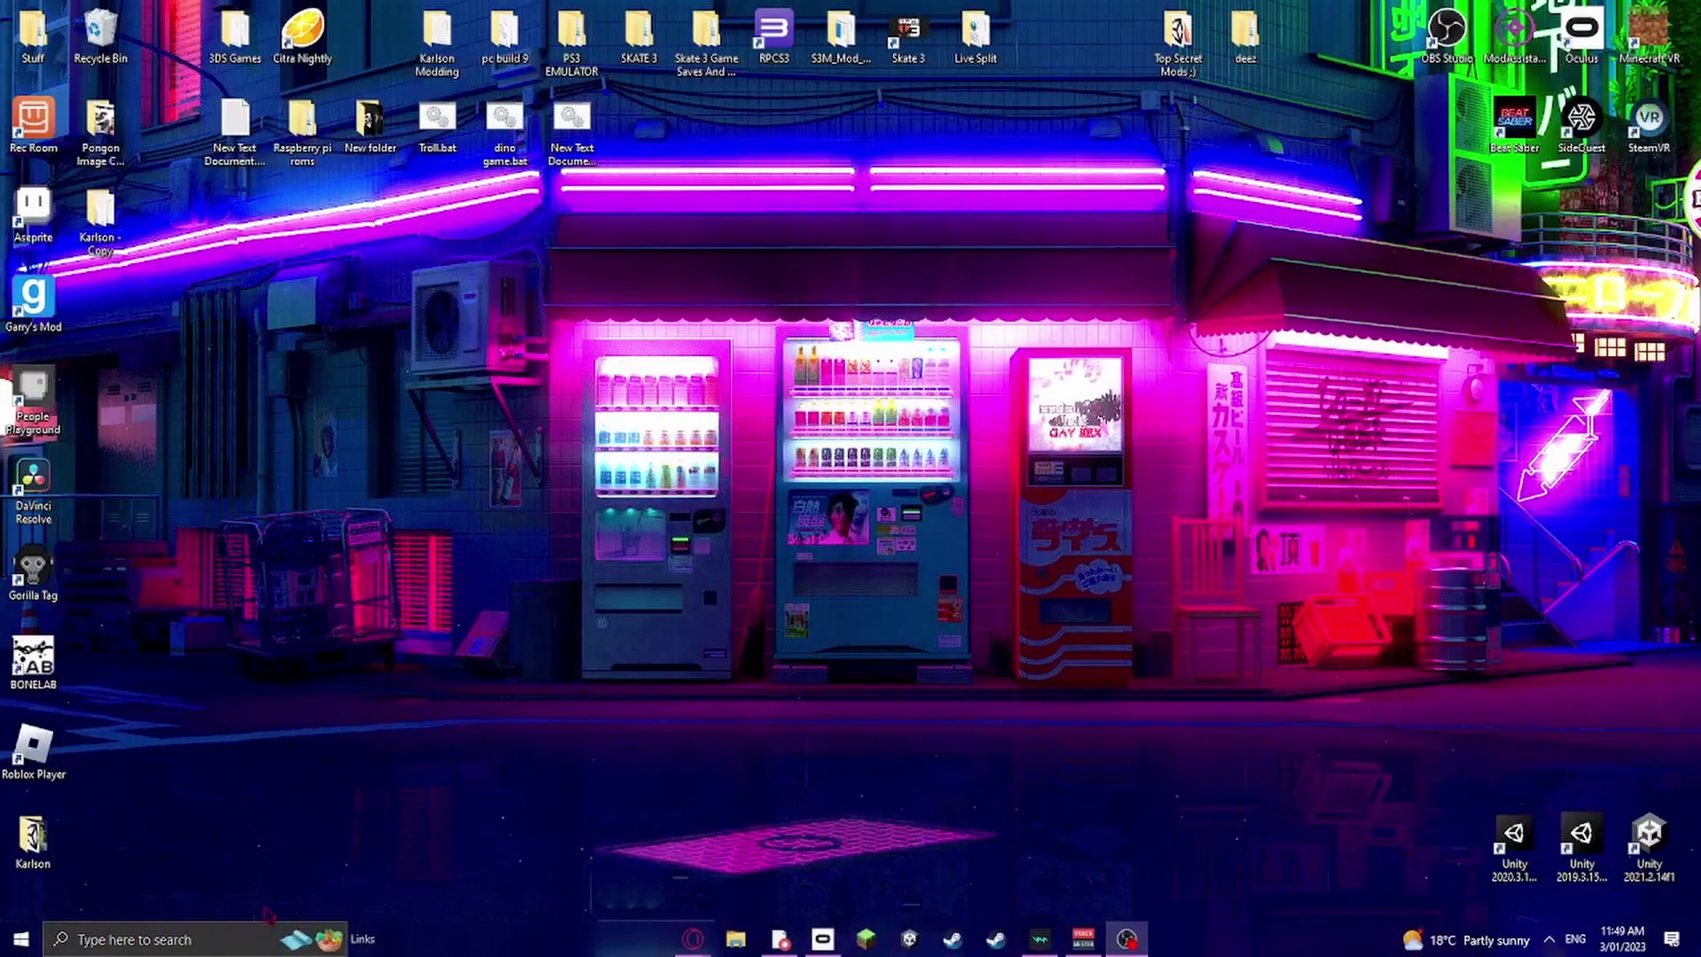
pyautogui.click(133, 939)
pyautogui.click(206, 576)
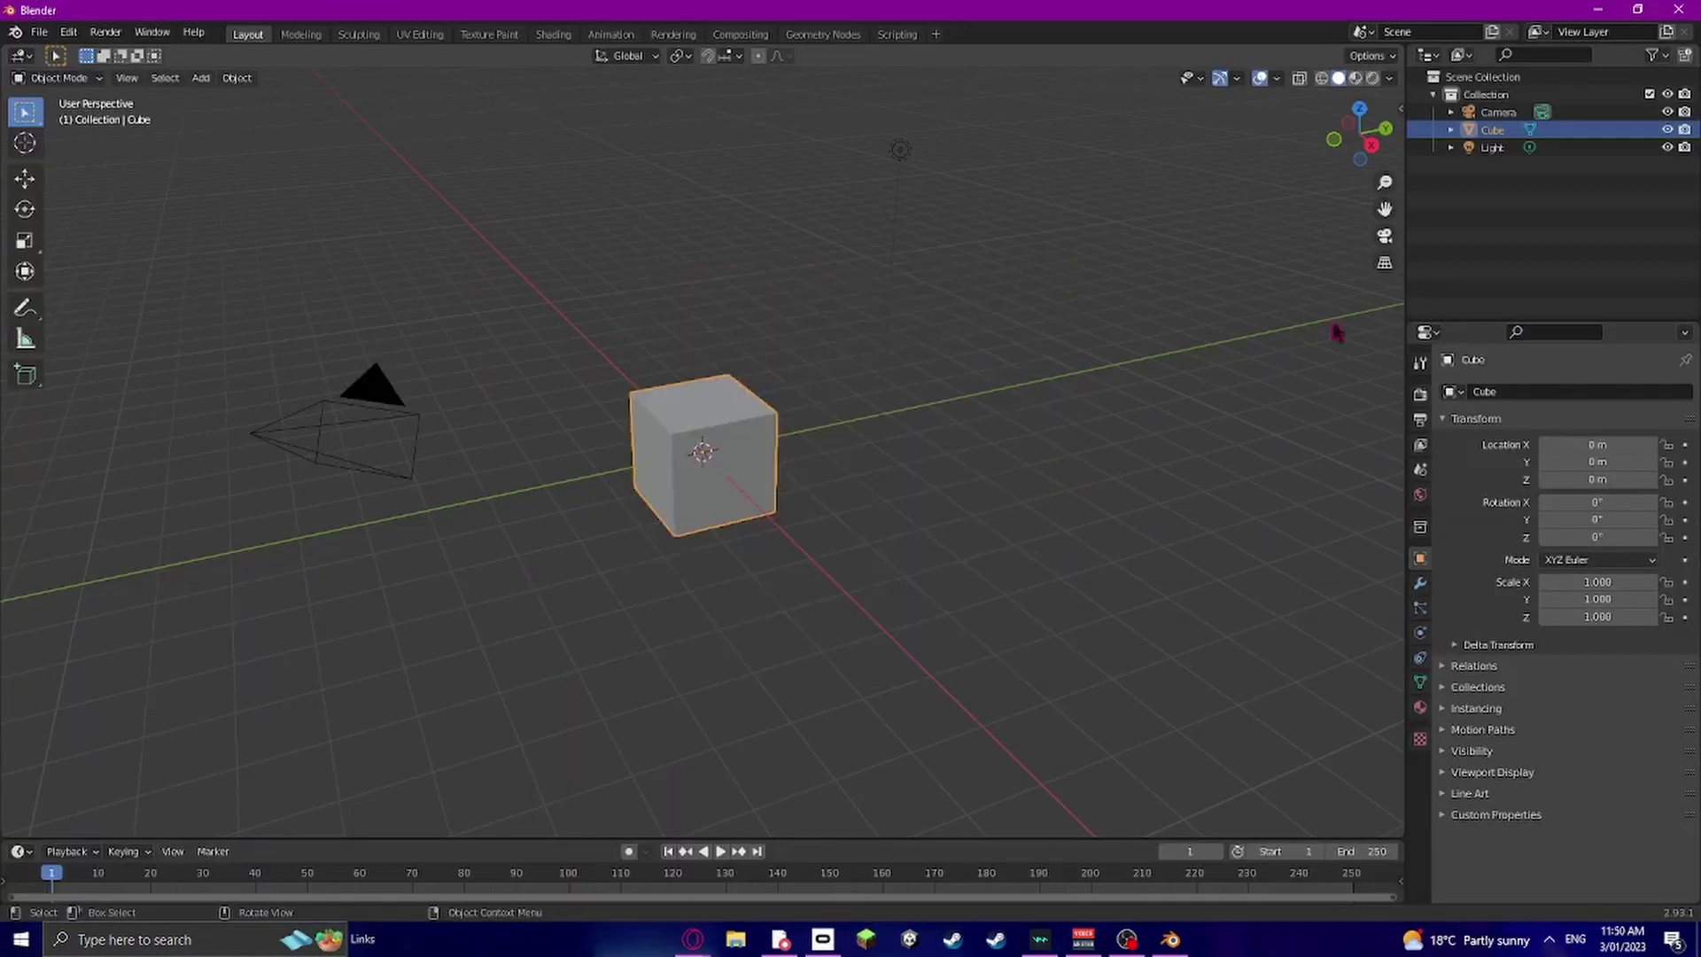
pyautogui.press('a')
pyautogui.rightClick(1530, 125)
pyautogui.click(1530, 171)
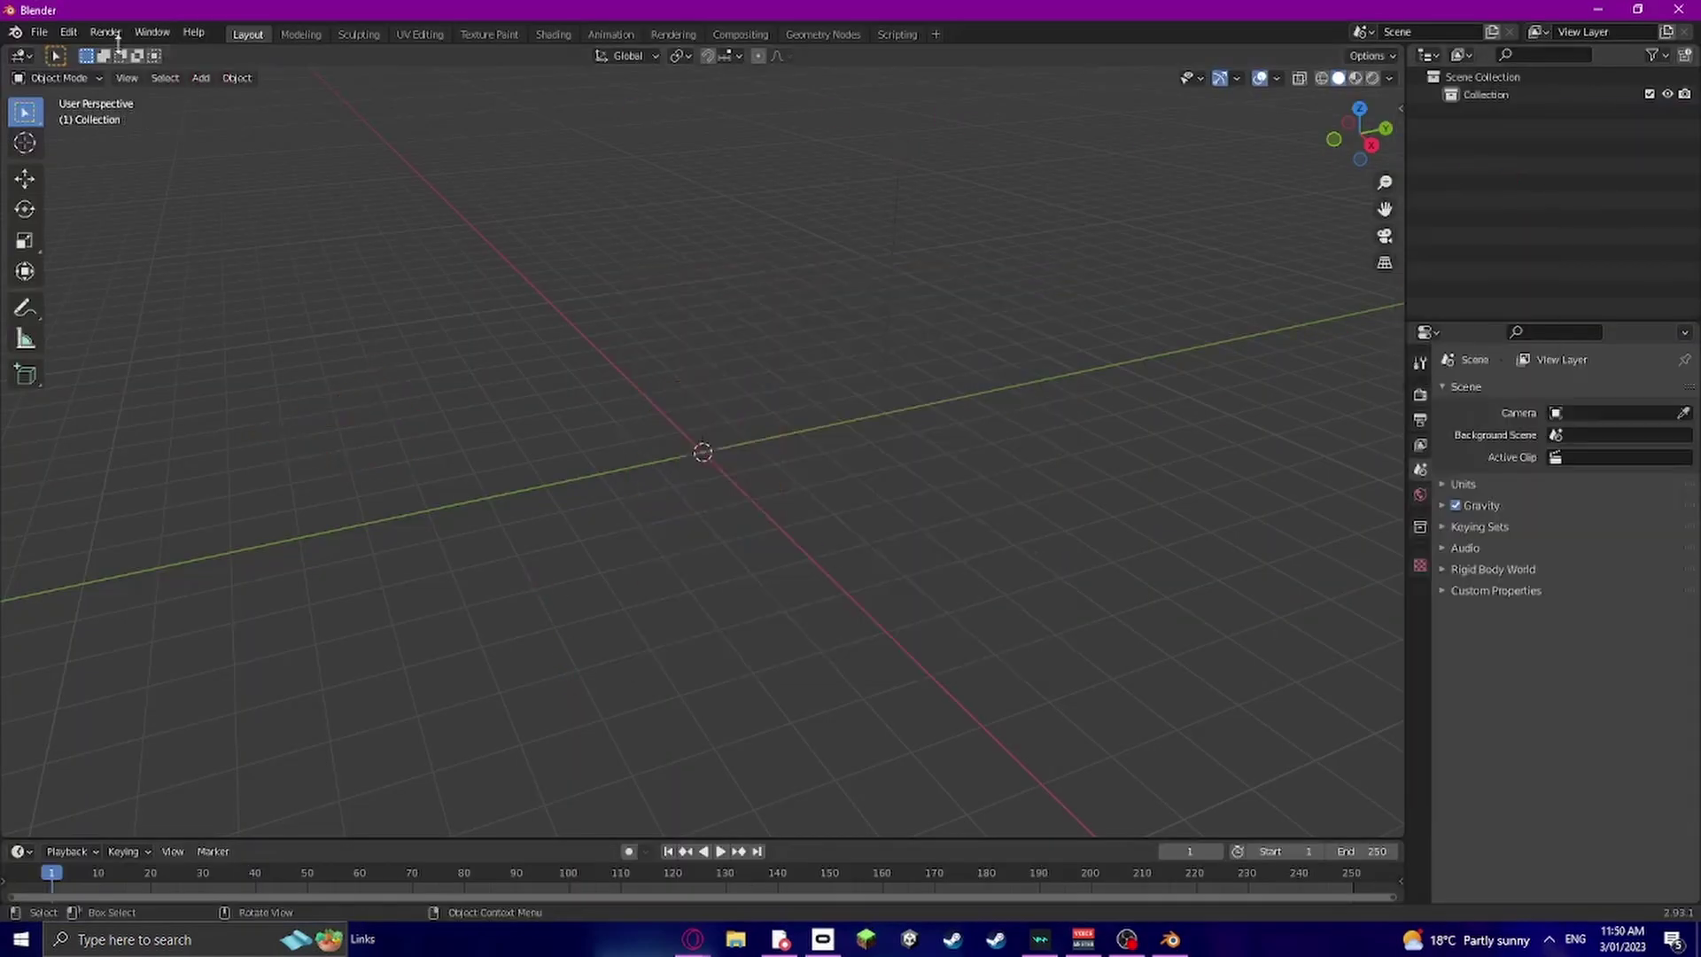
# Import the FBX body model from Downloads and view it from the front
pyautogui.click(40, 33)
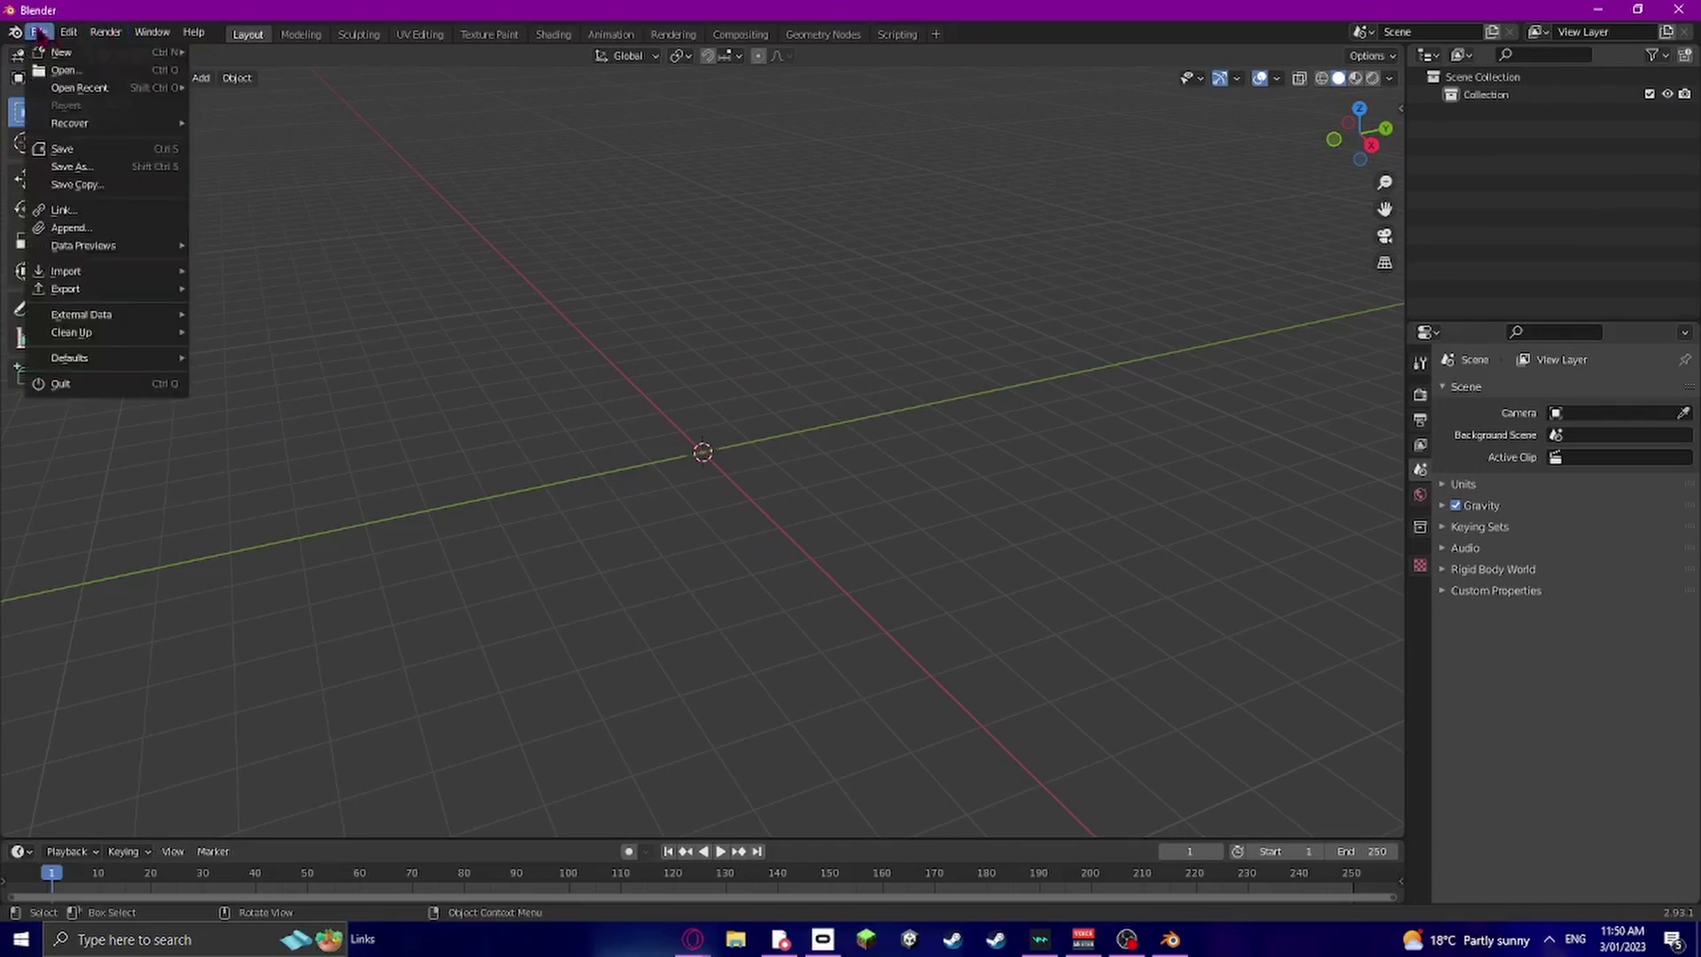
pyautogui.moveTo(97, 271)
pyautogui.click(294, 394)
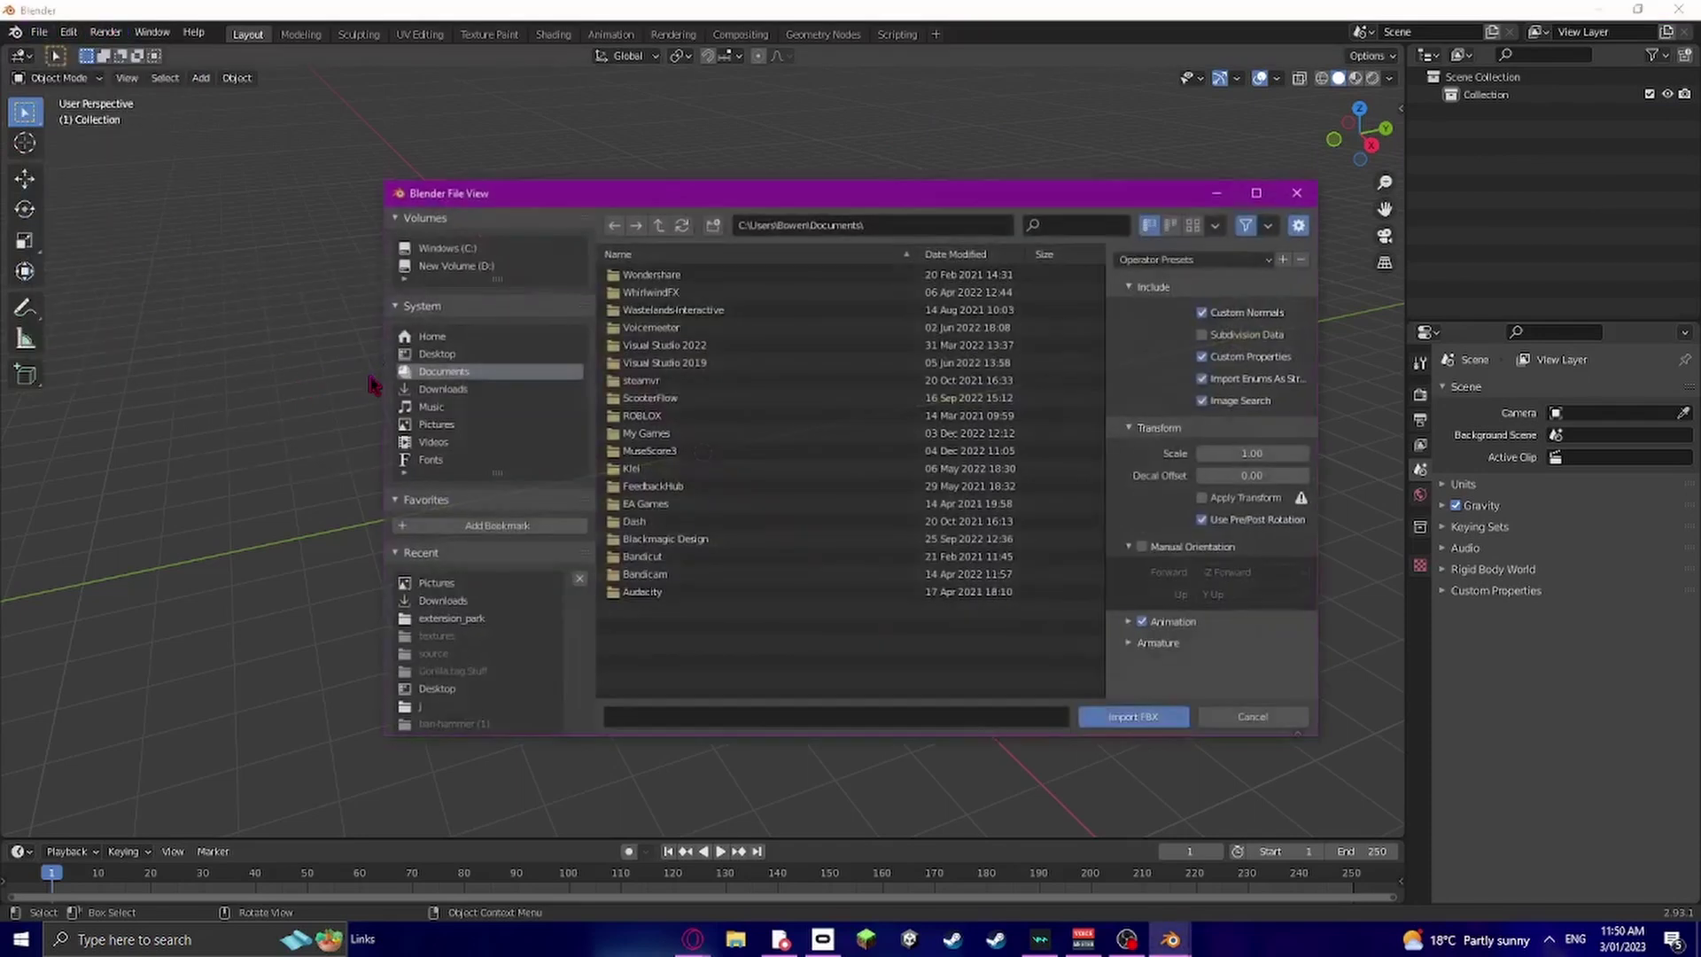
pyautogui.click(440, 389)
pyautogui.doubleClick(706, 390)
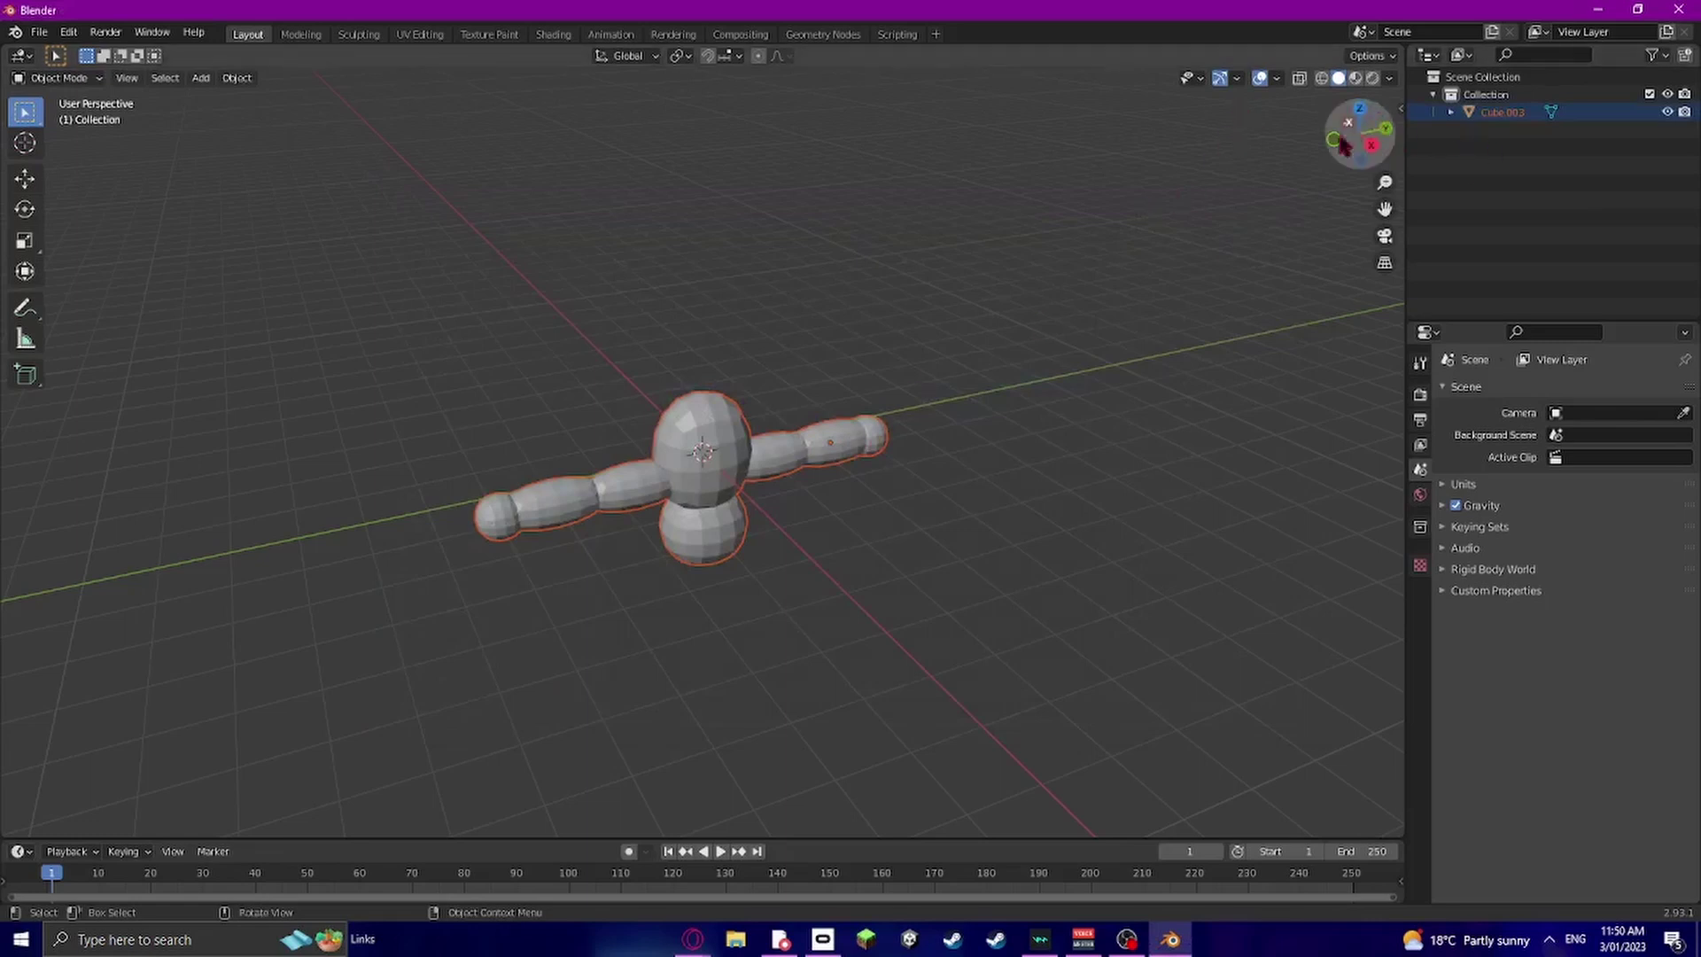
pyautogui.moveTo(1360, 133)
pyautogui.mouseDown()
pyautogui.moveTo(1369, 158)
pyautogui.moveTo(1370, 144)
pyautogui.mouseUp()
pyautogui.click(1198, 341)
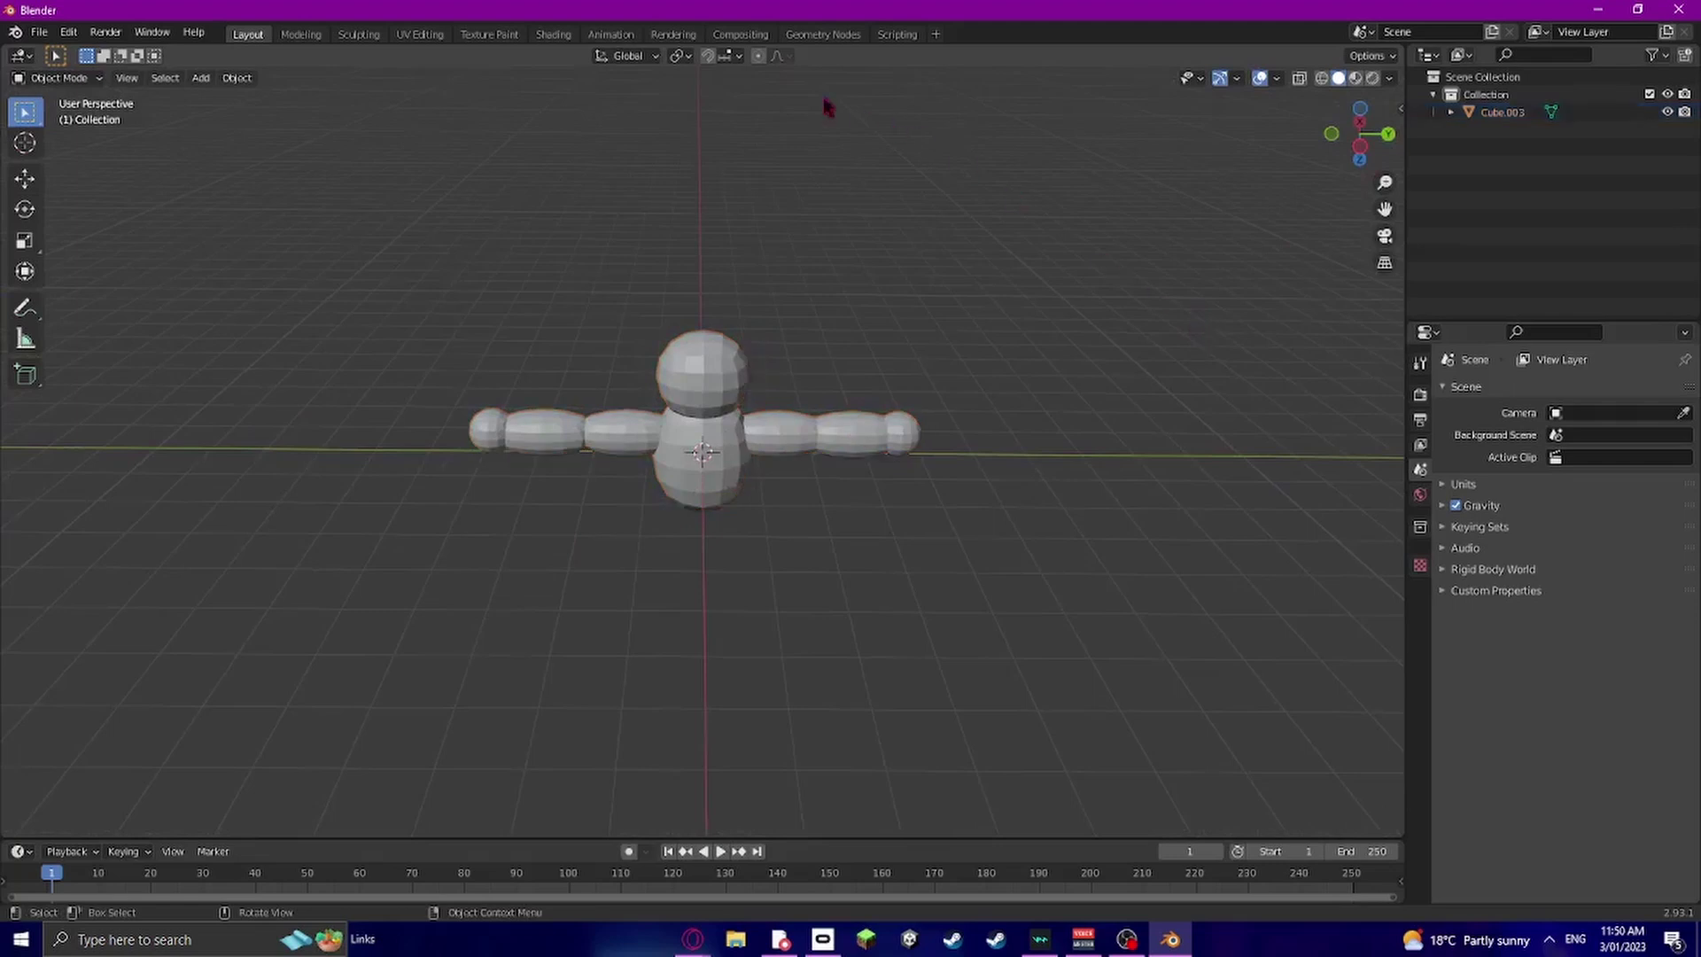
# In the Shading workspace, give the selected body model a new material
pyautogui.click(553, 33)
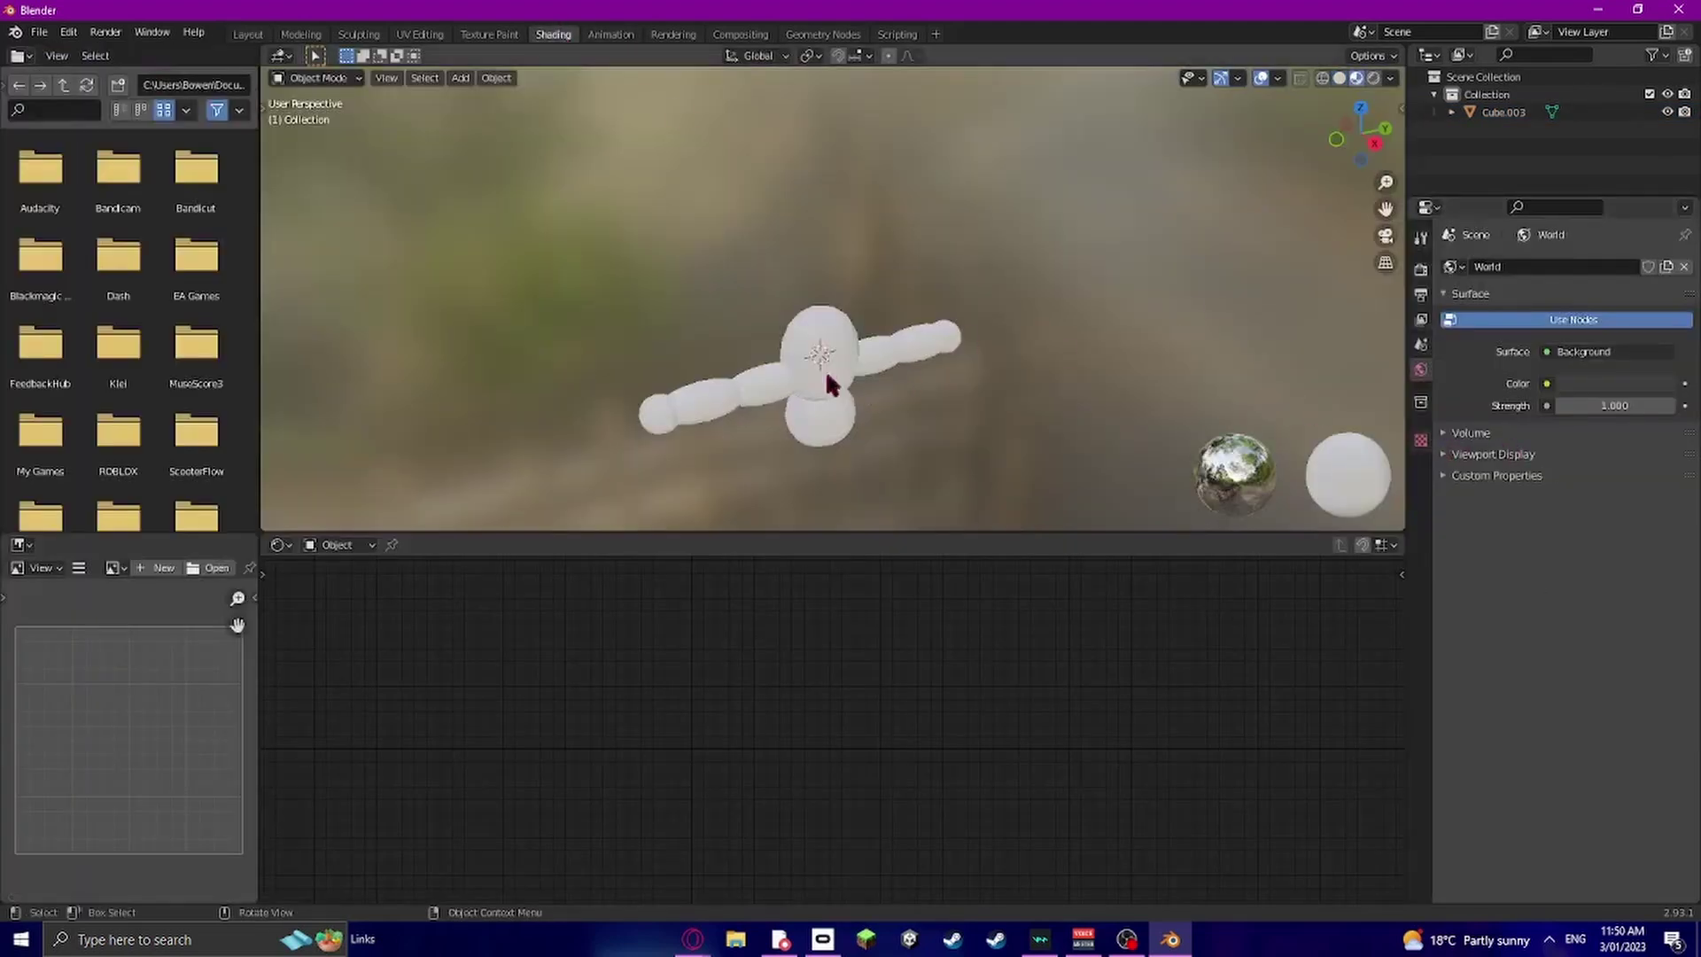
pyautogui.click(808, 342)
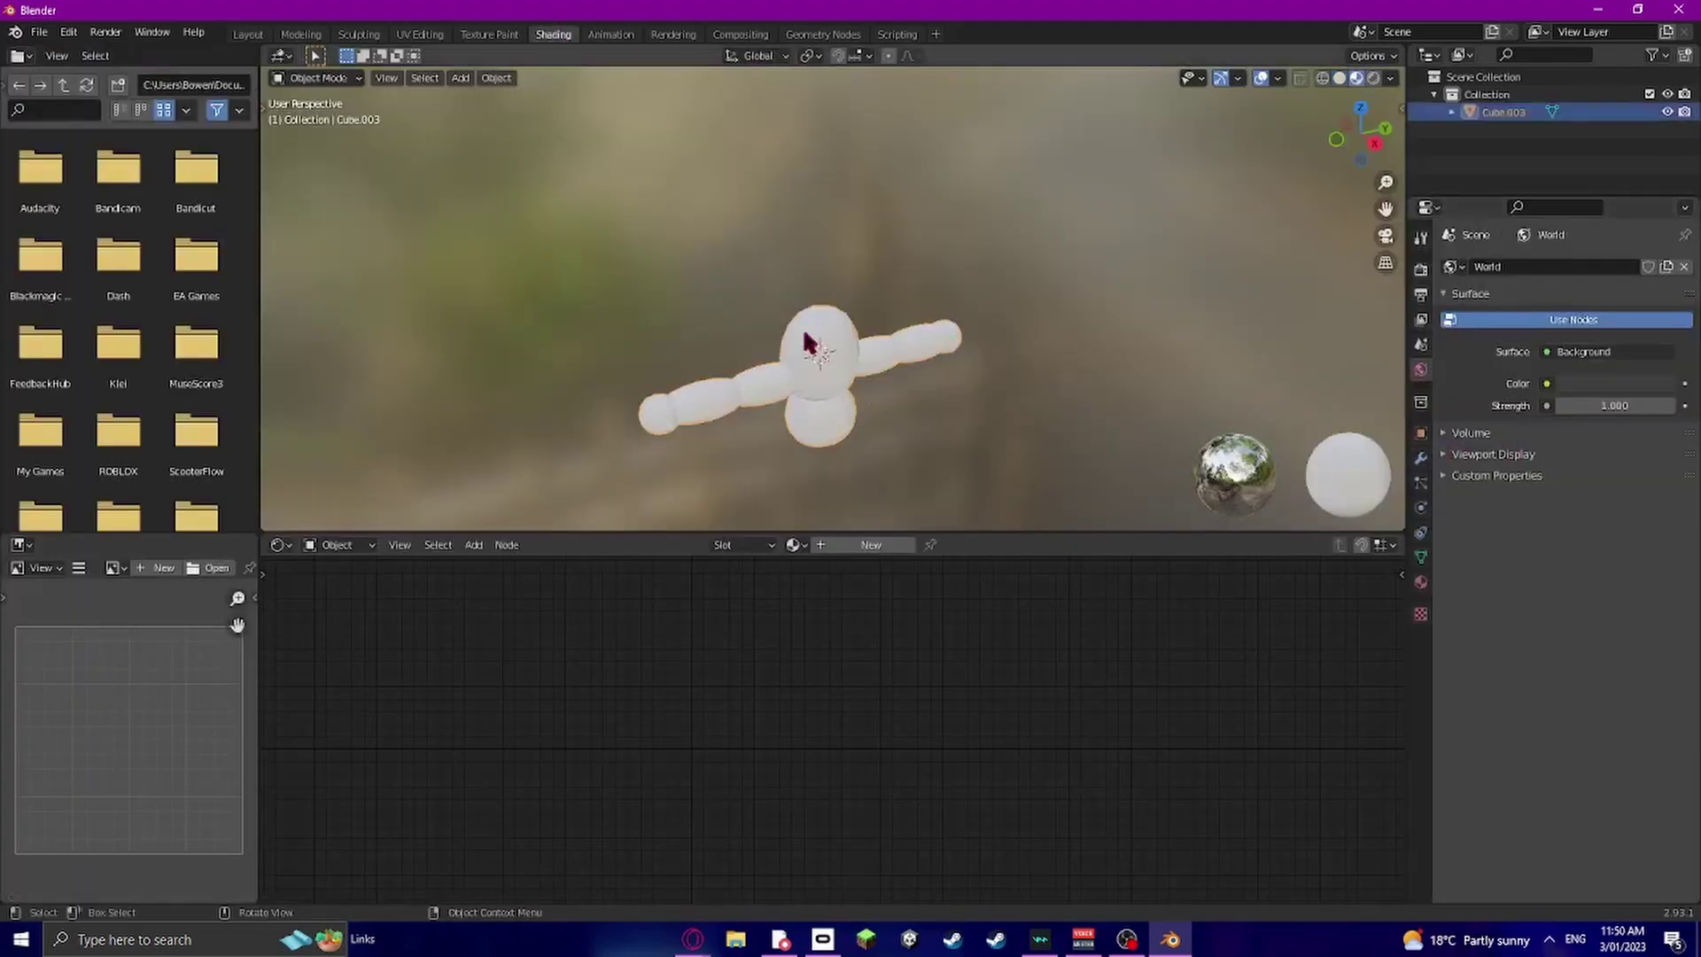
pyautogui.click(1423, 585)
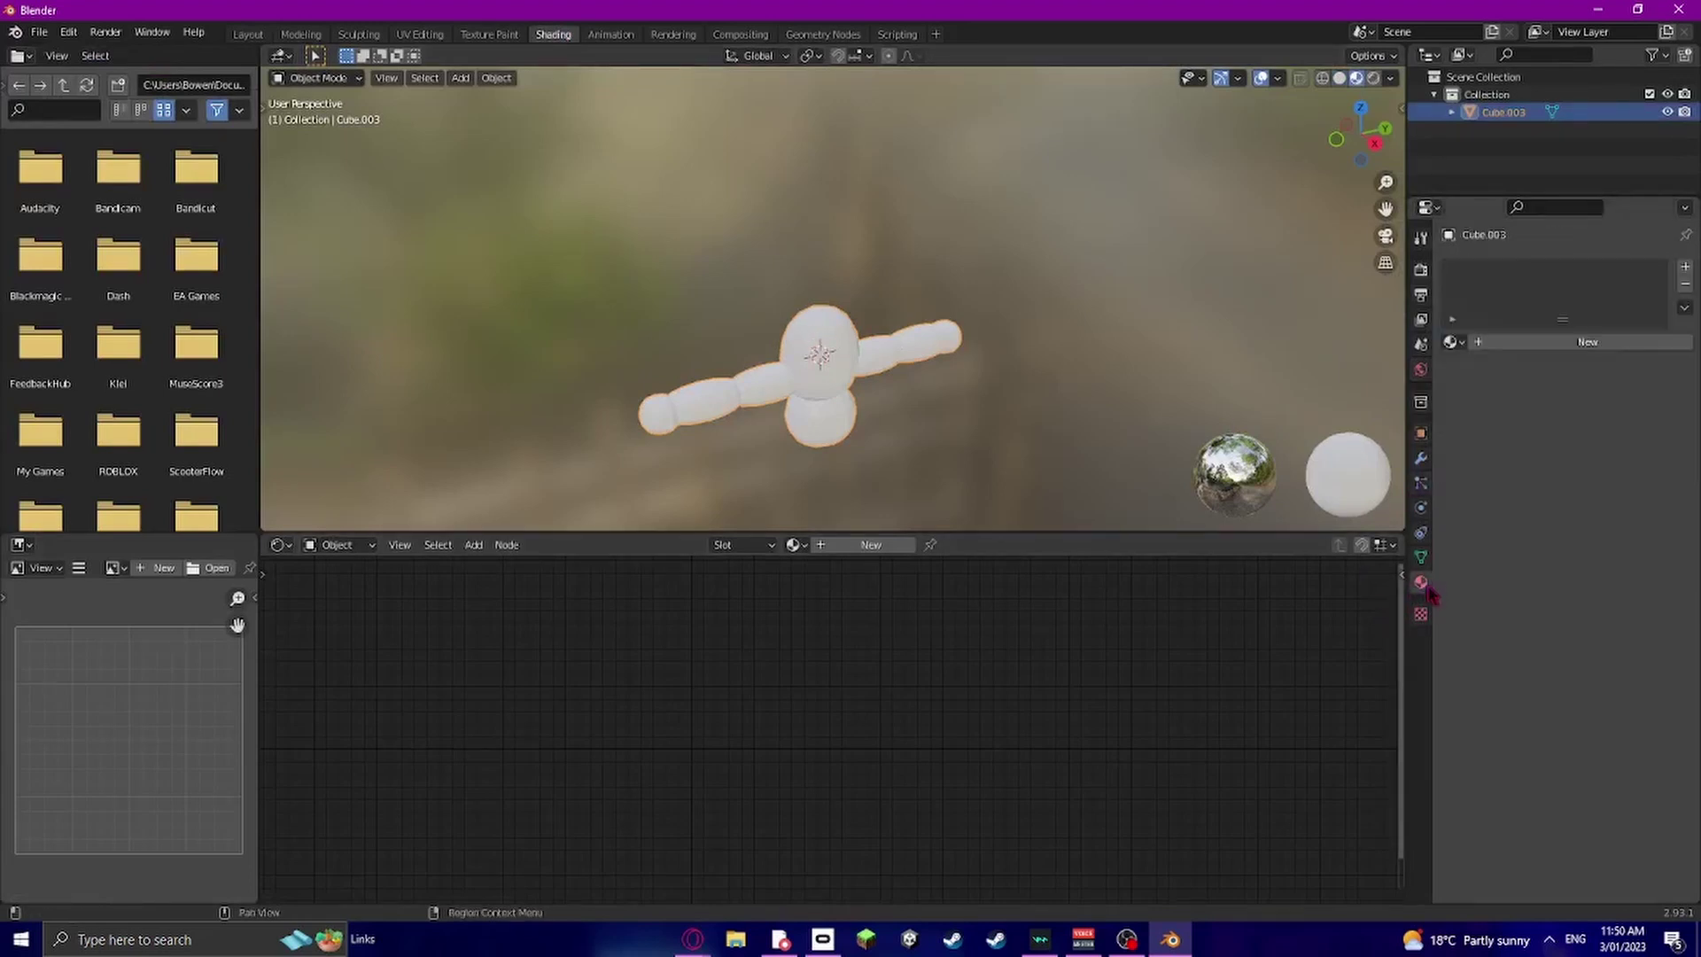
pyautogui.click(1573, 343)
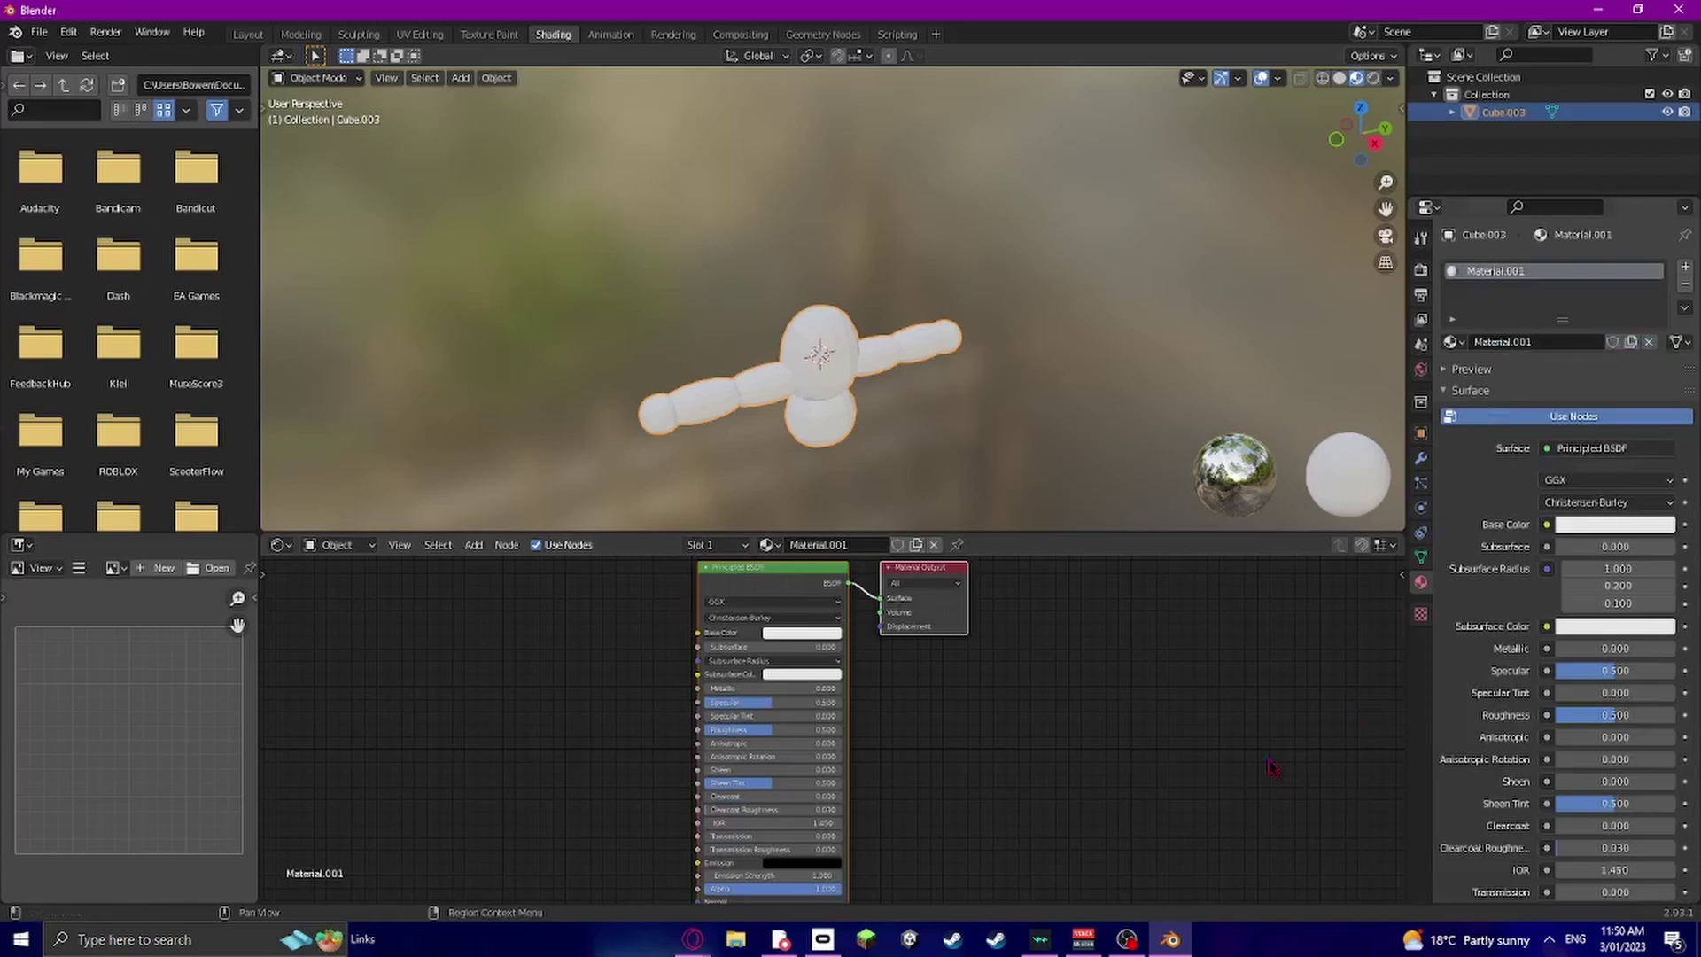
# Add an Image Texture node feeding Base Color and load lightpinkfur.jpeg from Downloads
pyautogui.click(474, 544)
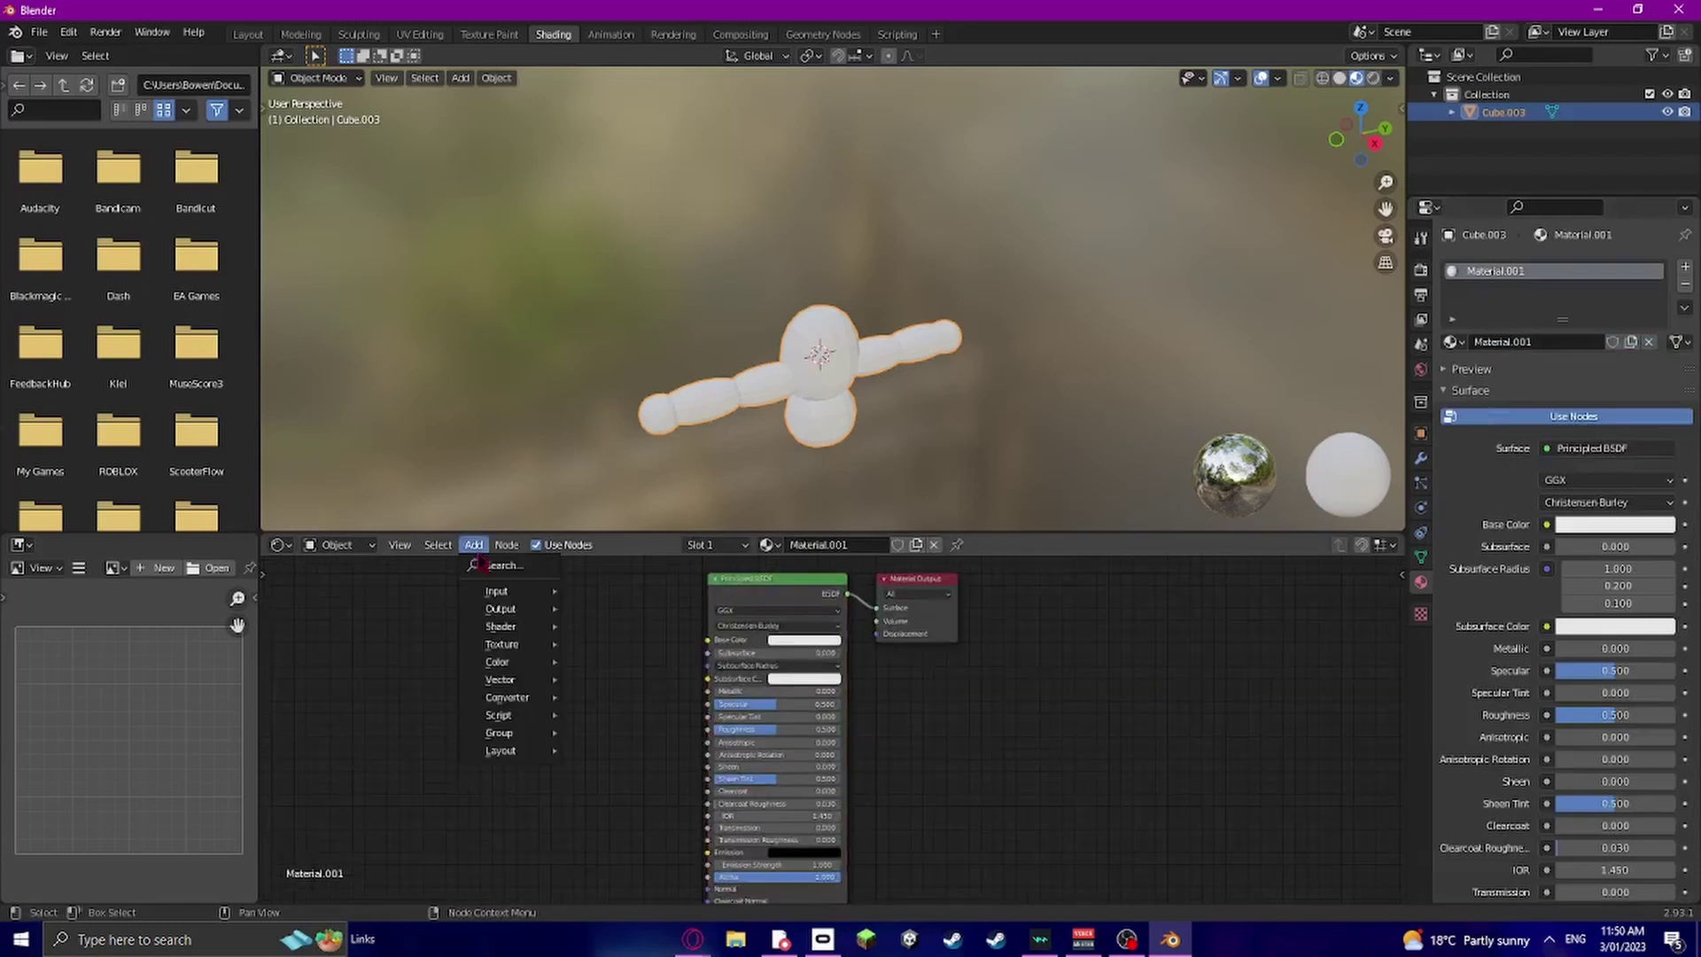
pyautogui.click(507, 567)
pyautogui.write('image')
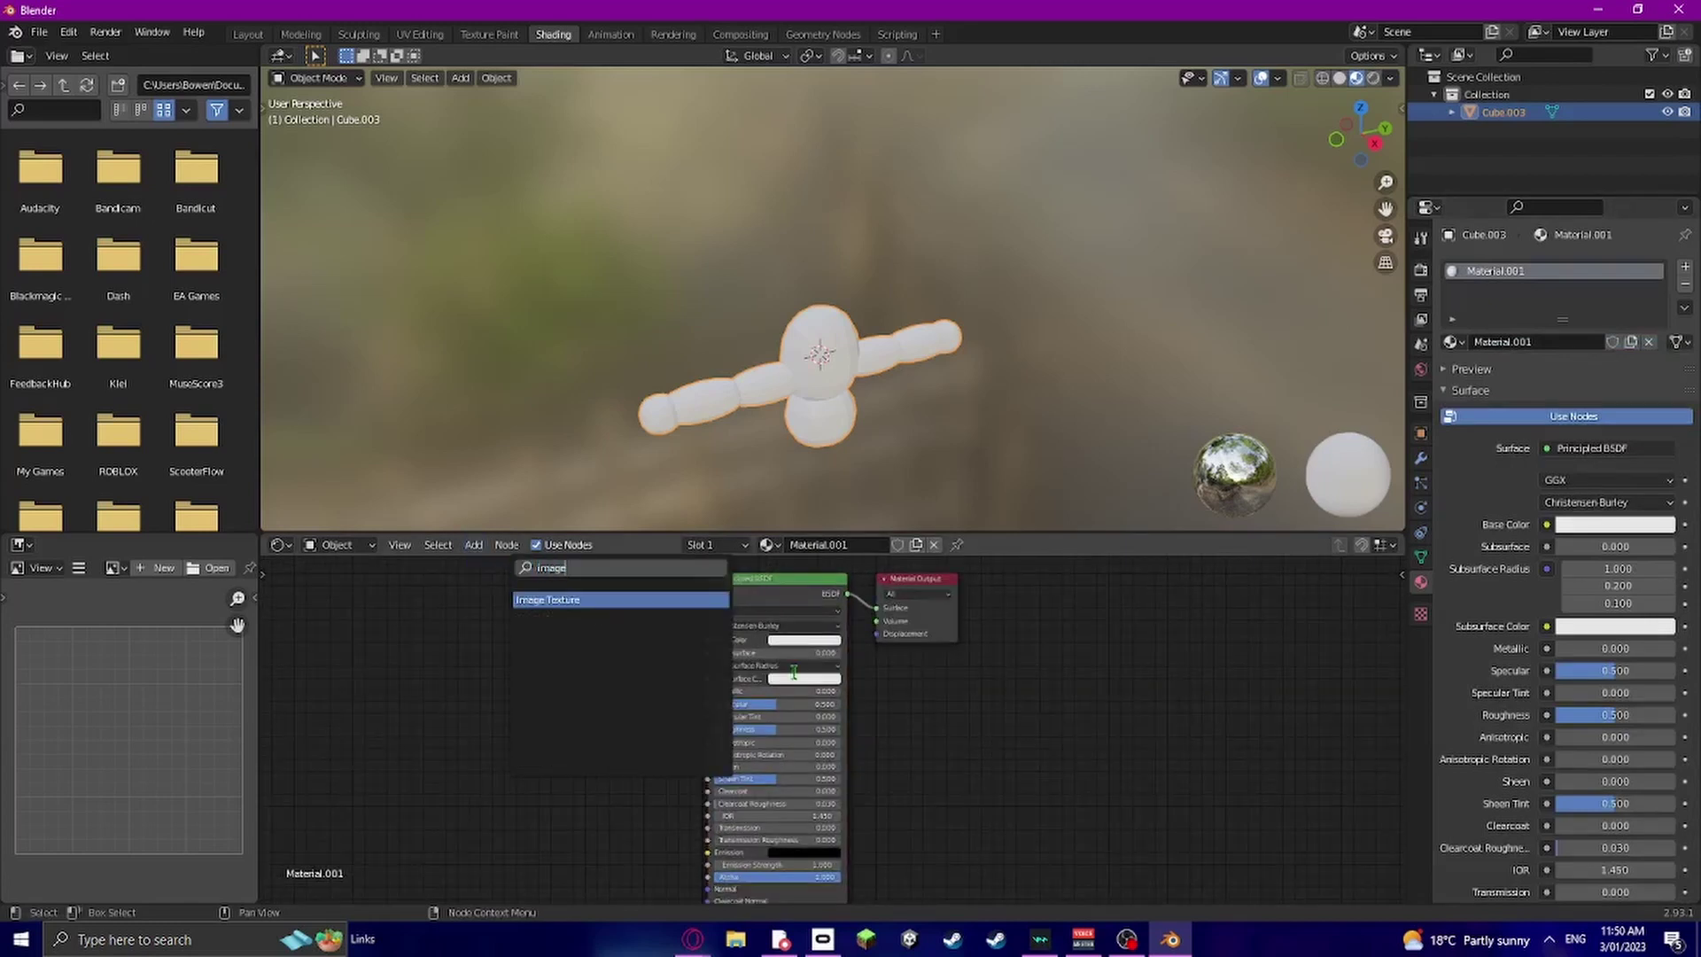
pyautogui.click(639, 609)
pyautogui.click(656, 629)
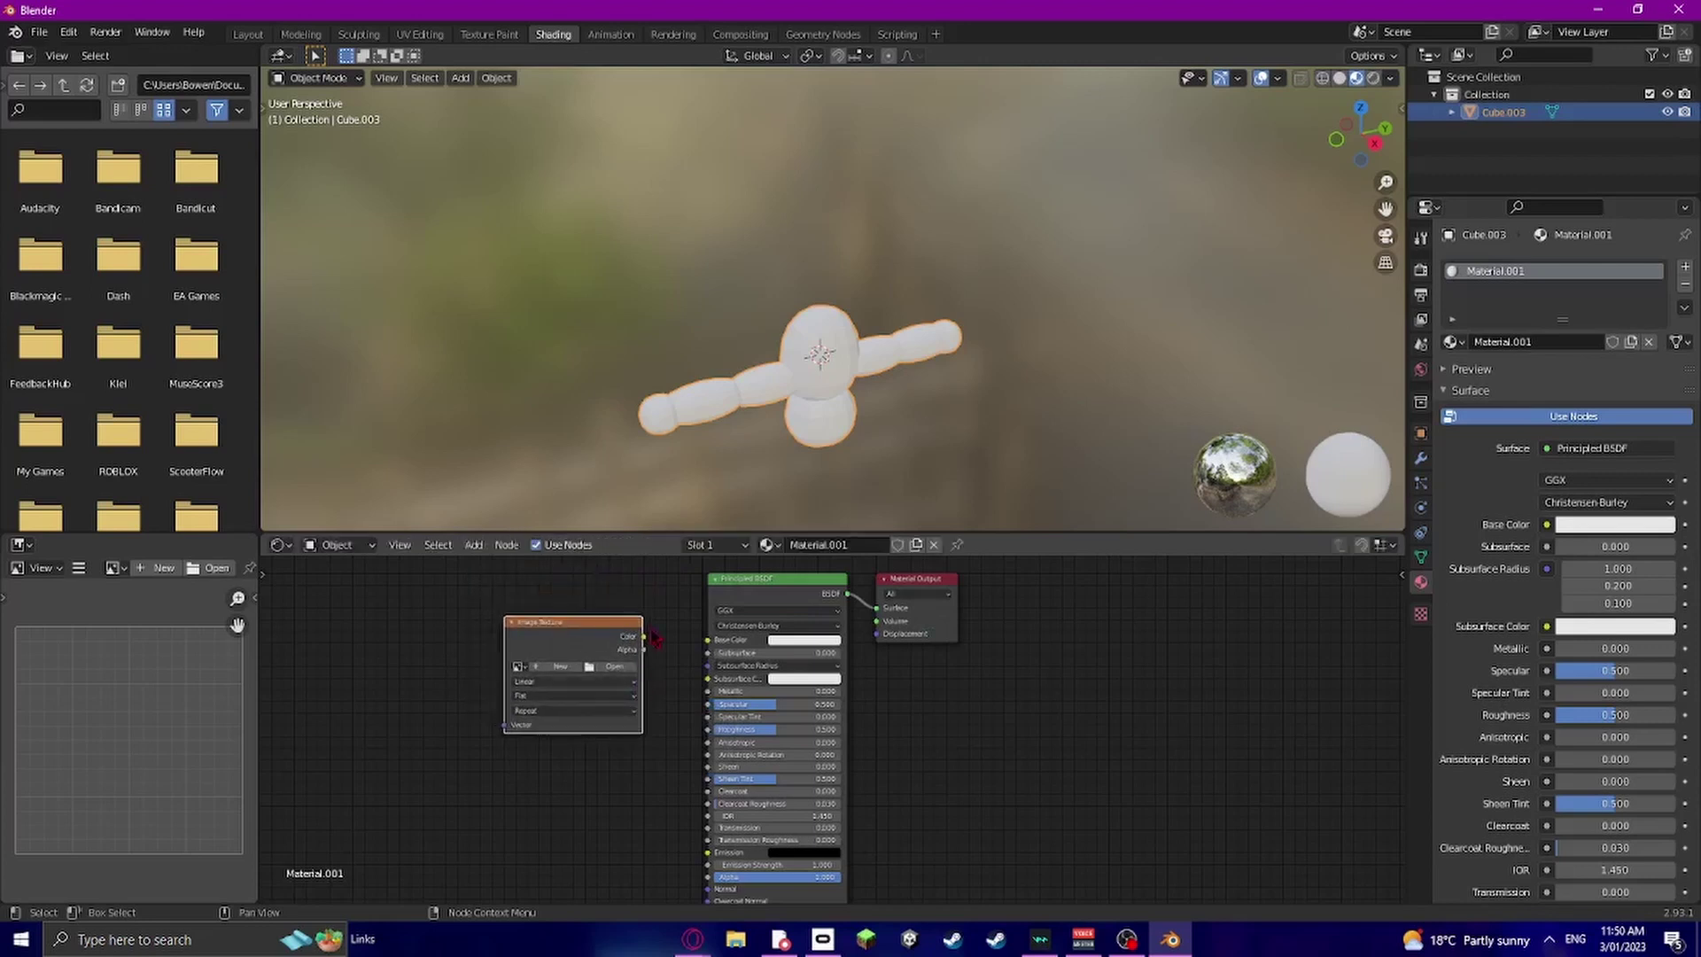
pyautogui.moveTo(642, 636); pyautogui.dragTo(708, 640)
pyautogui.scroll(2, 532, 656)
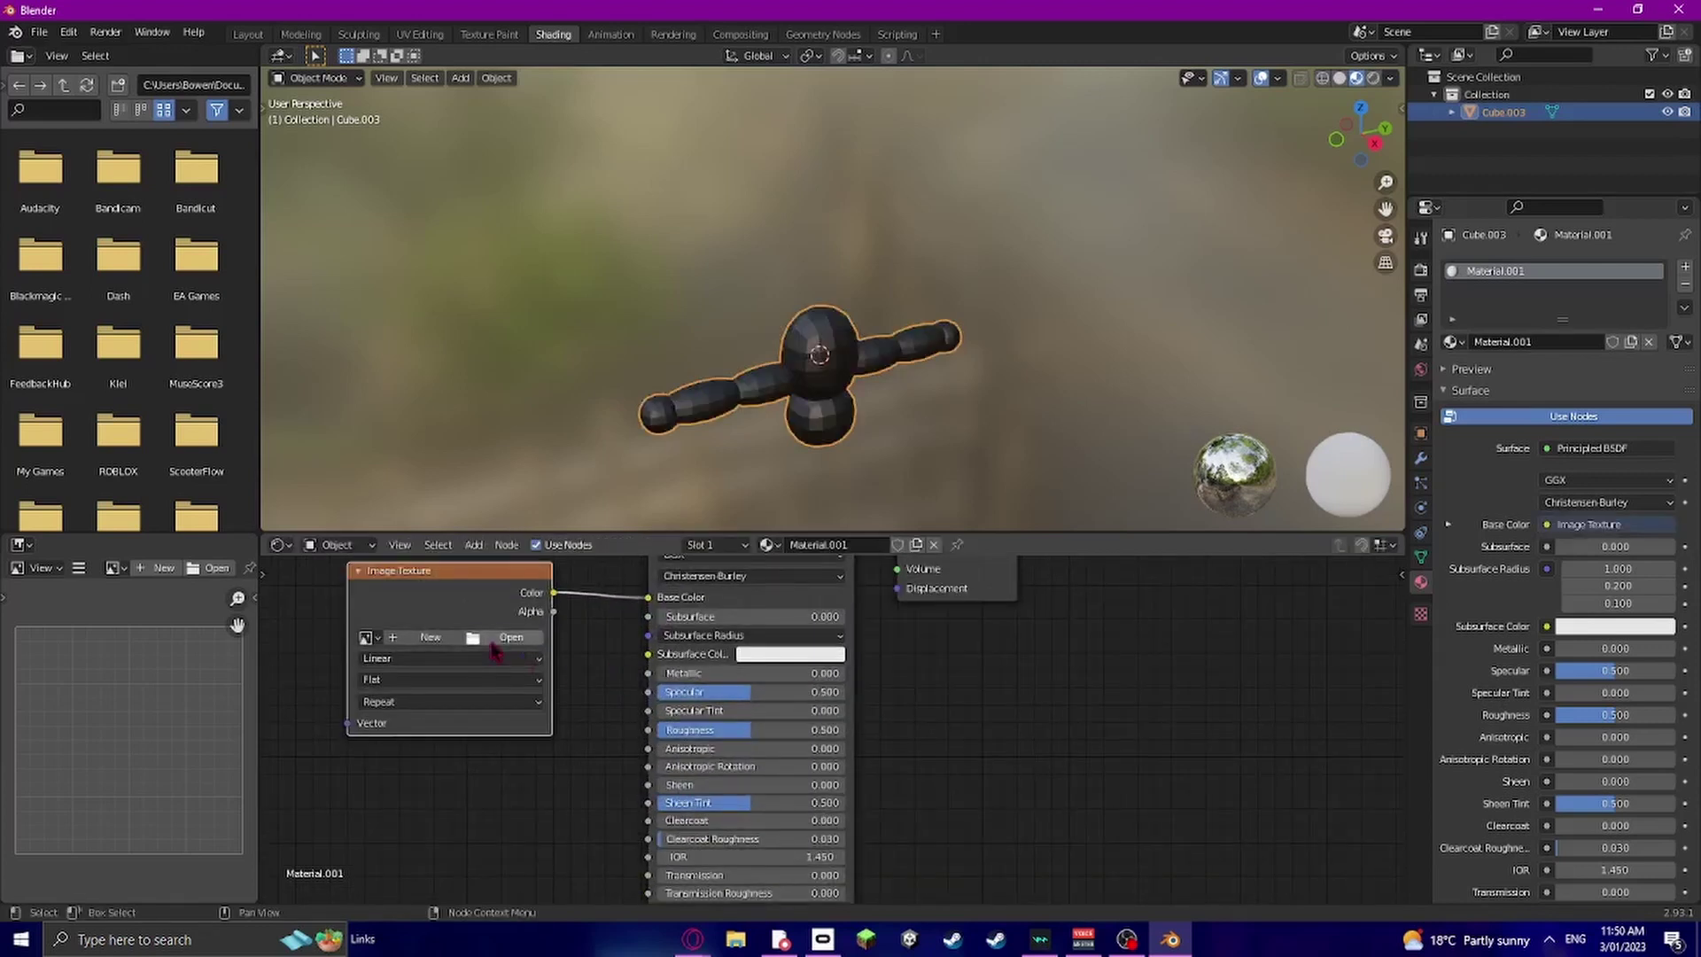
pyautogui.click(523, 638)
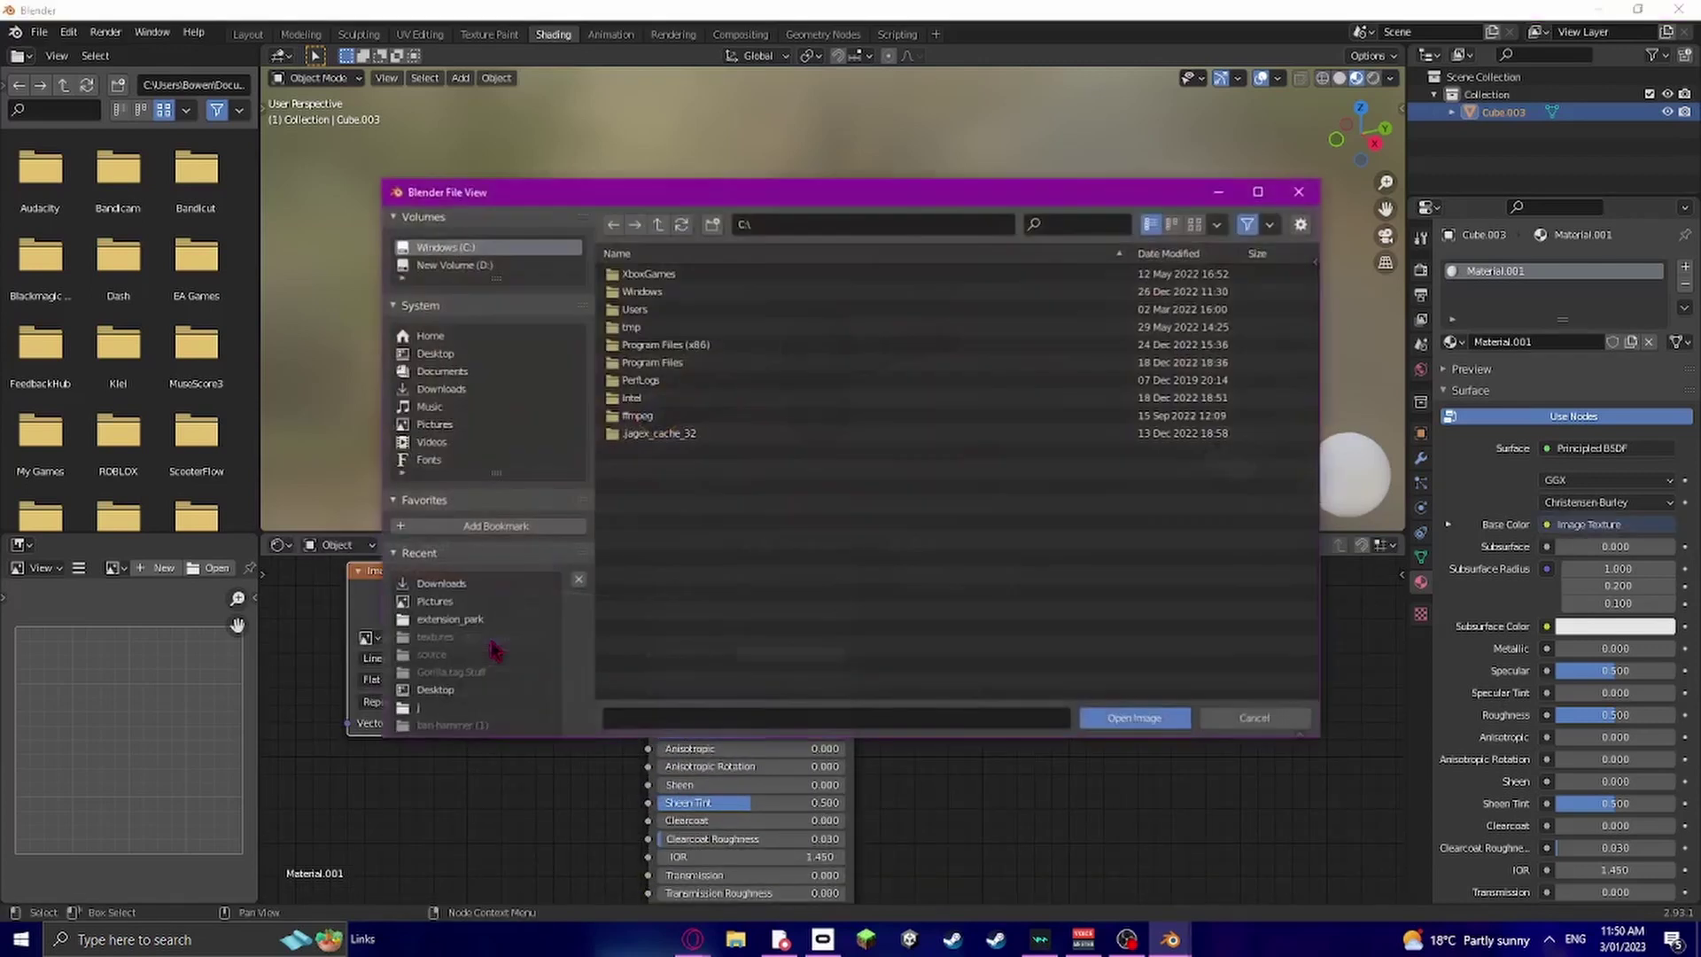
pyautogui.click(475, 391)
pyautogui.doubleClick(689, 485)
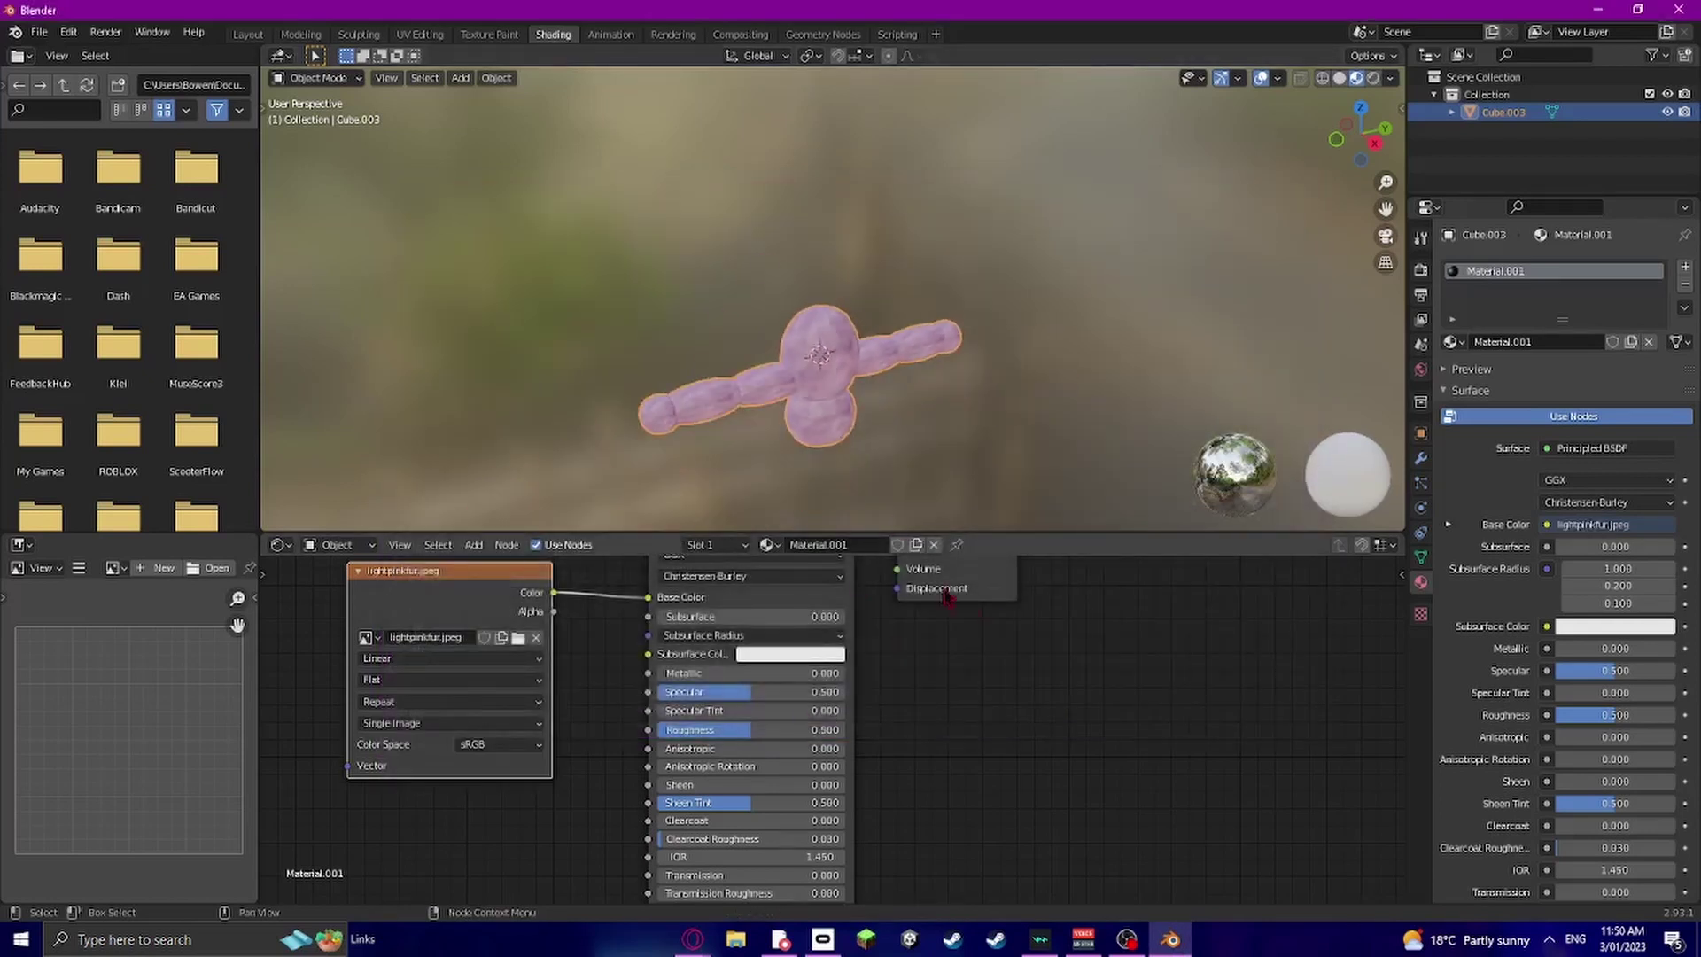
# Add a second material slot with a new material and an Image Texture node
pyautogui.click(1685, 265)
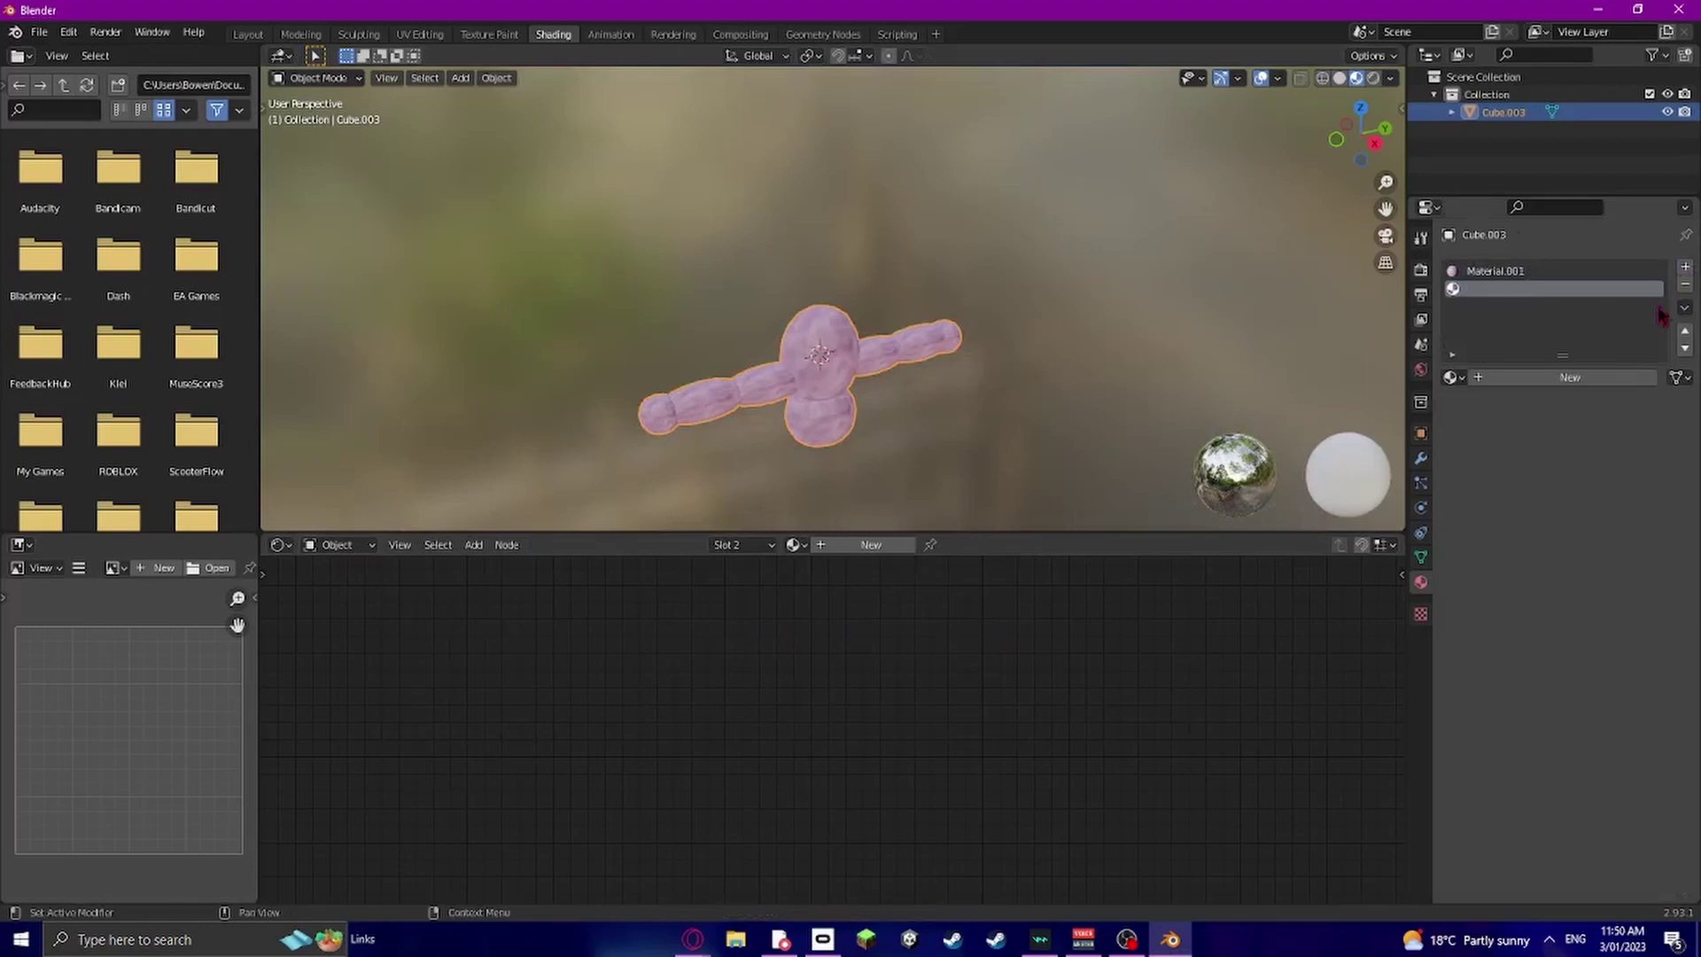
pyautogui.click(1588, 380)
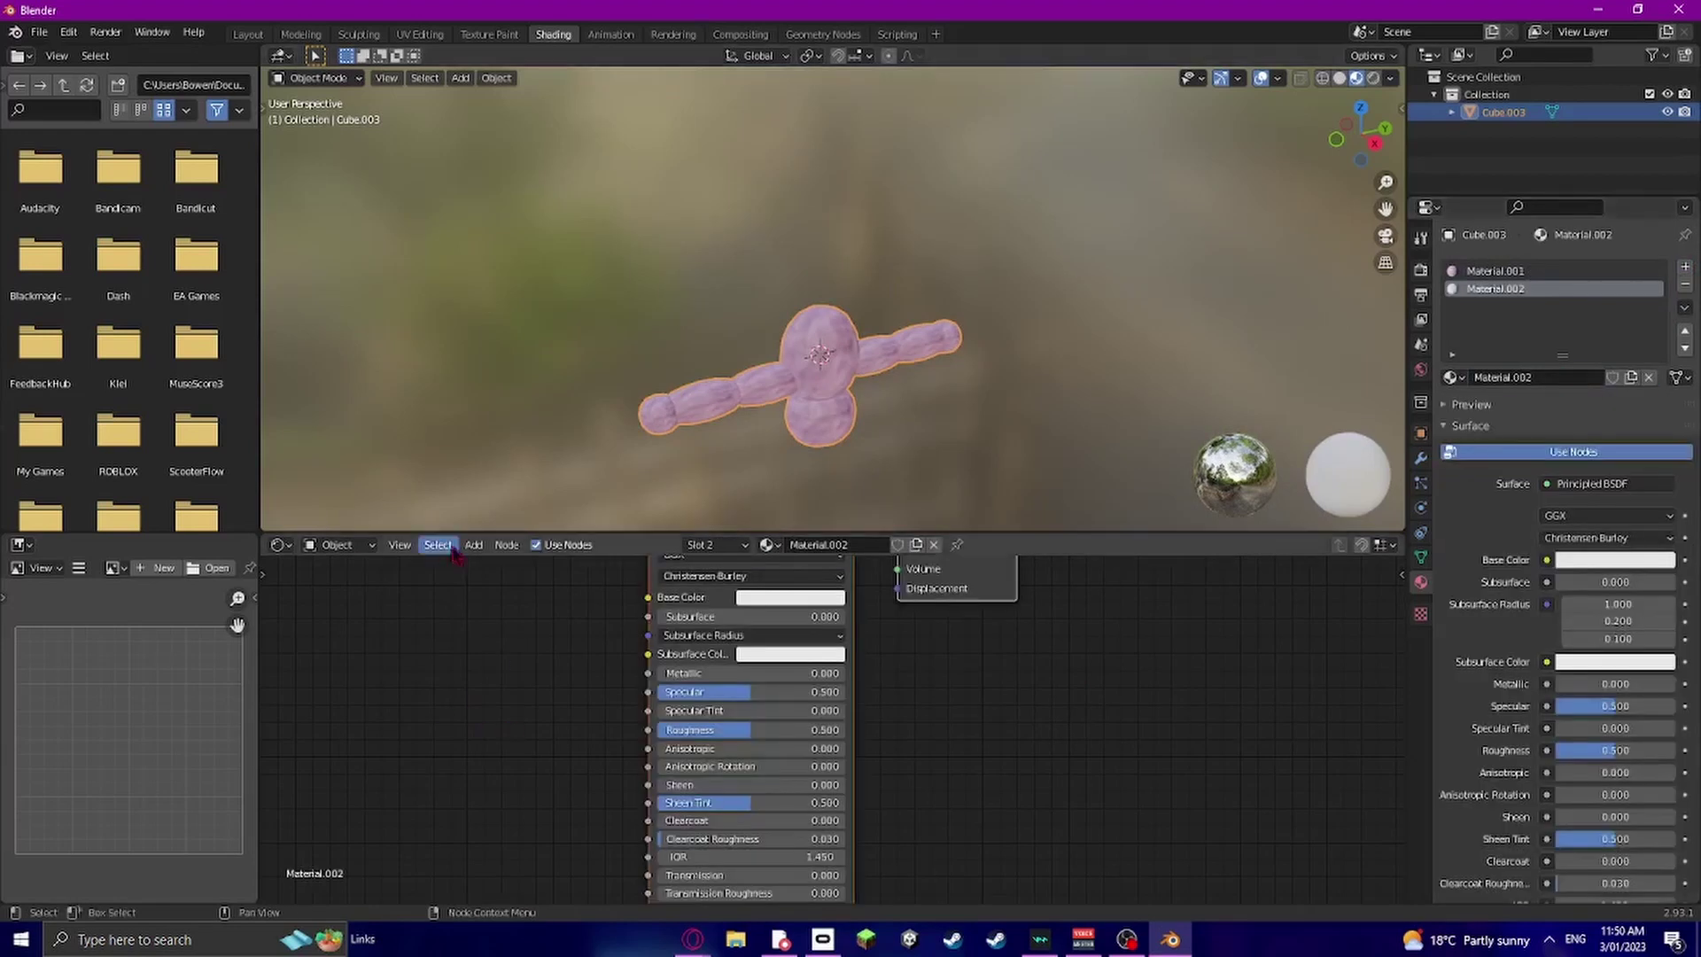
pyautogui.click(473, 546)
pyautogui.click(505, 566)
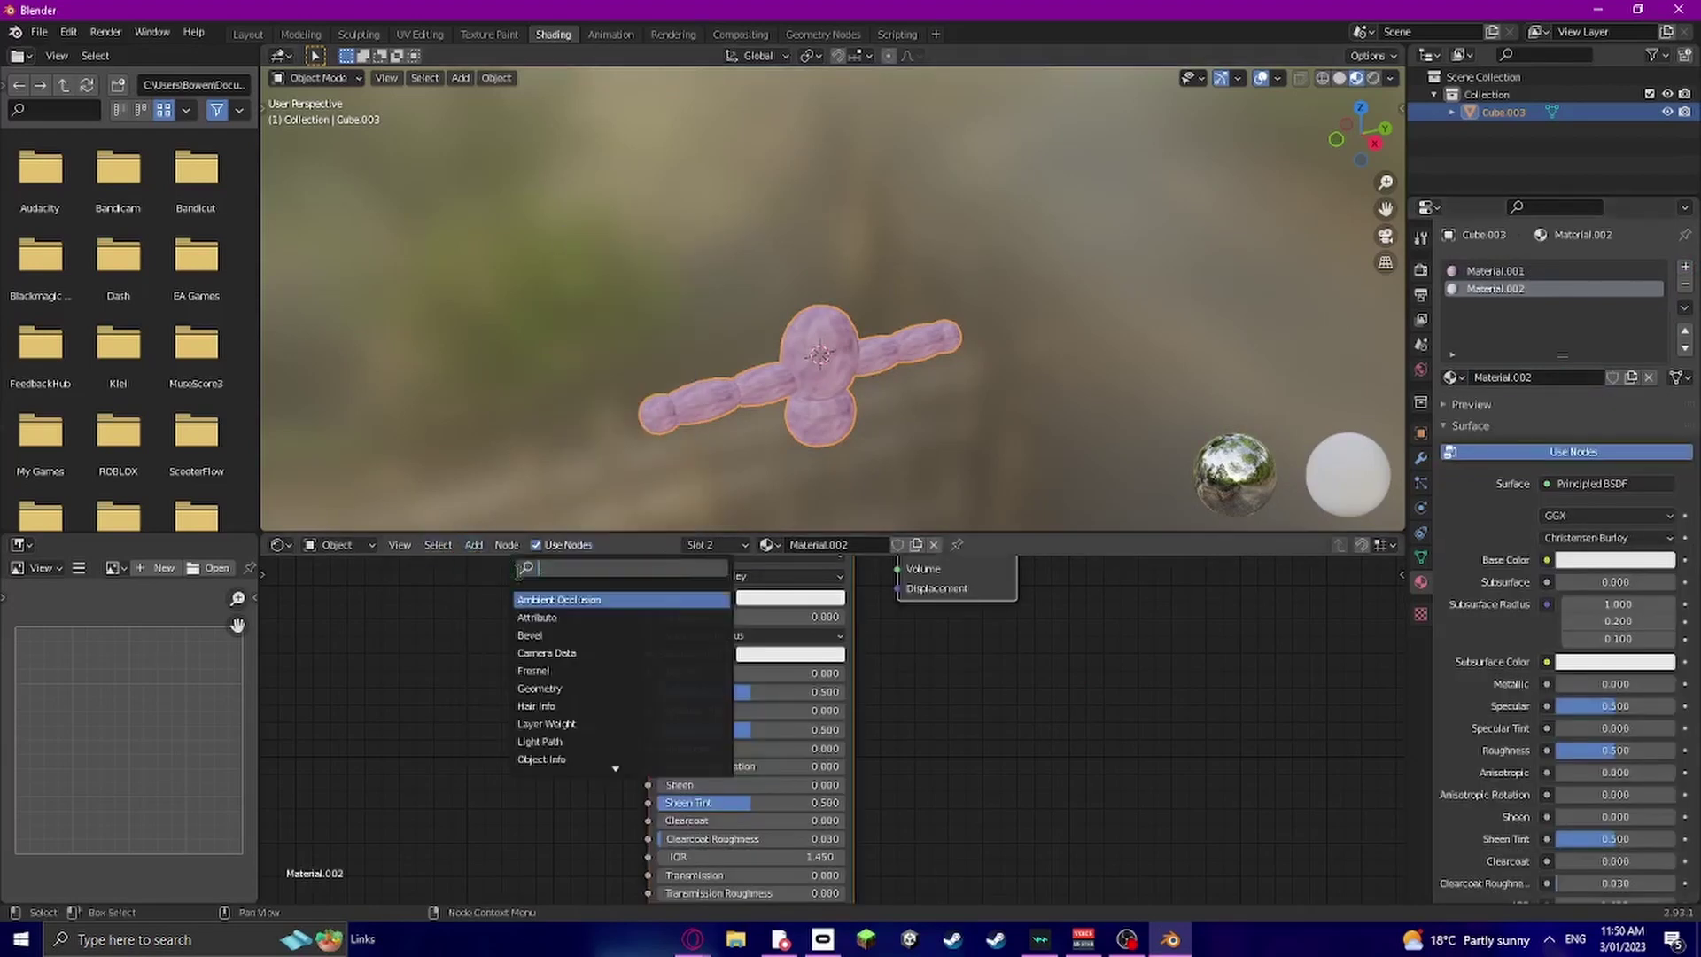
pyautogui.write('image')
pyautogui.click(621, 600)
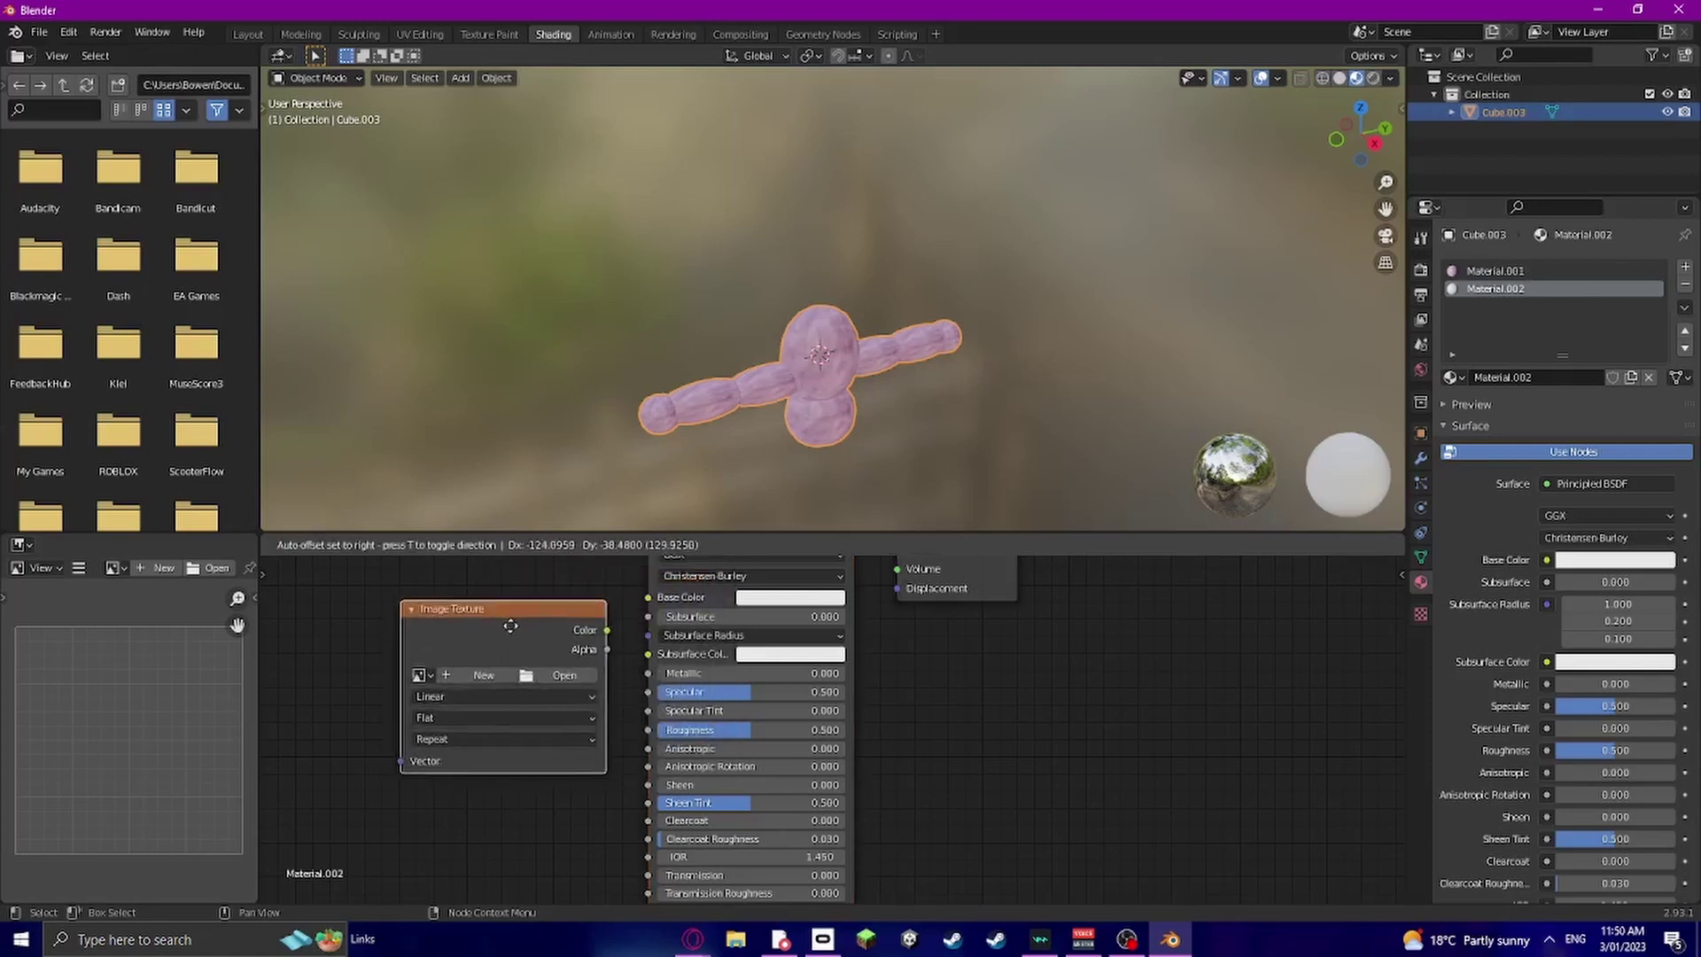
# Wire the texture to Base Color, load lightfurPaintBall.png, and add a third material slot
pyautogui.click(523, 626)
pyautogui.moveTo(606, 628); pyautogui.dragTo(648, 597)
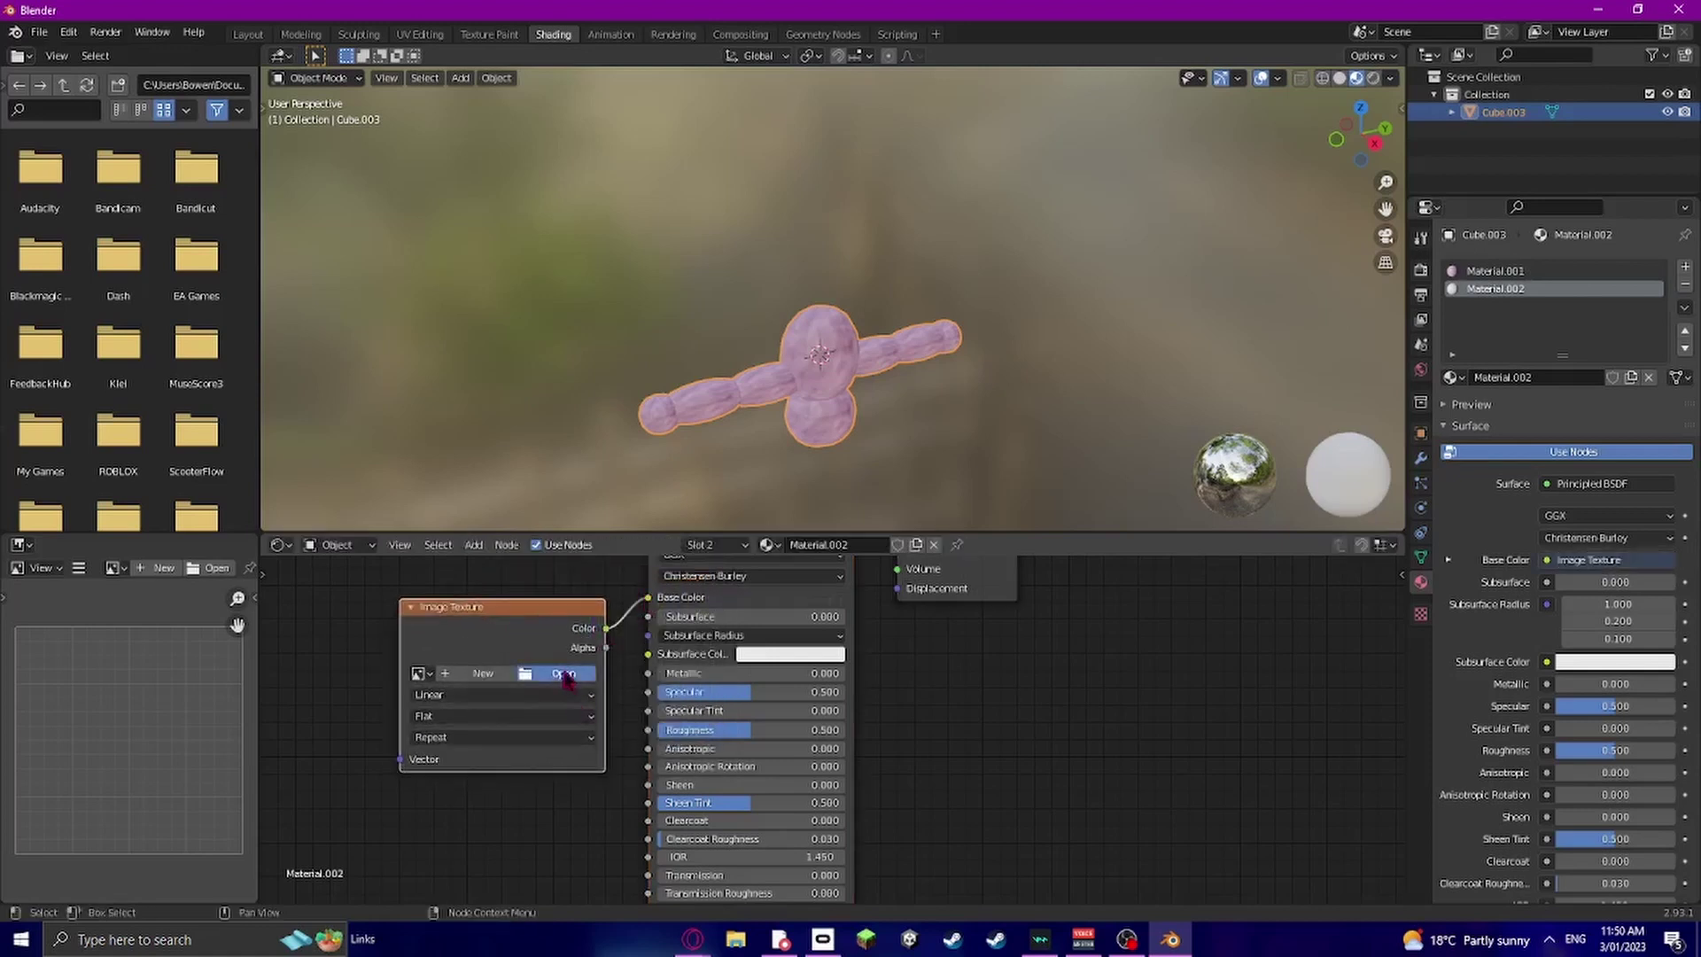
pyautogui.click(562, 673)
pyautogui.click(417, 394)
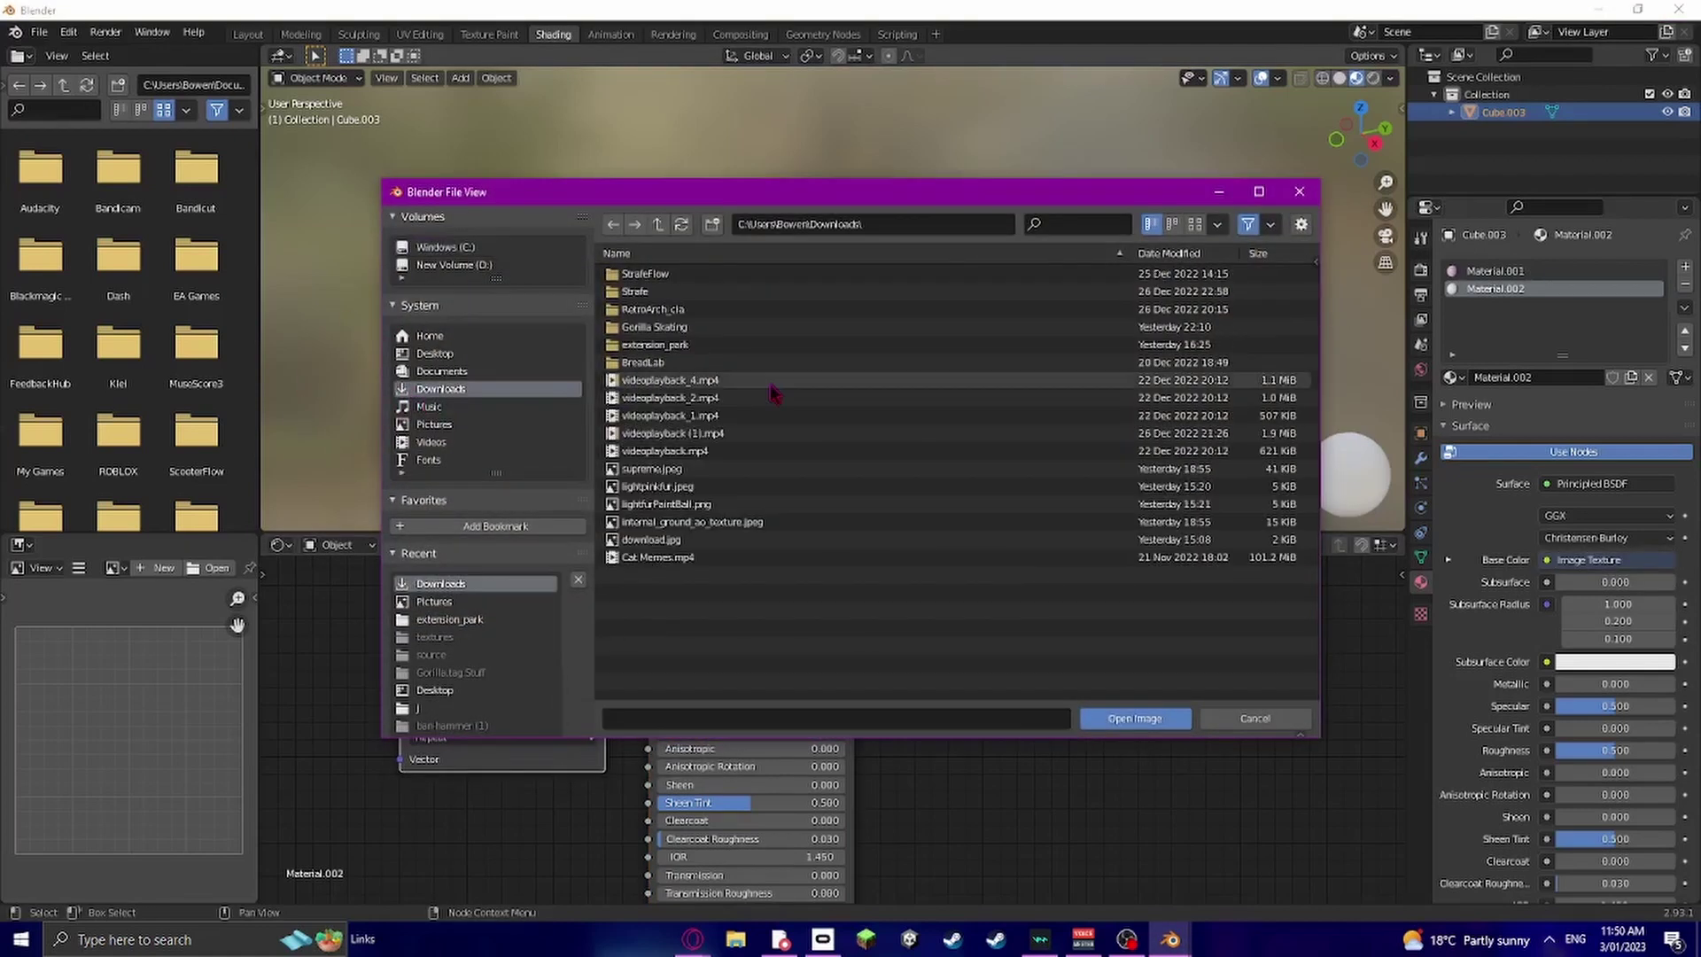
pyautogui.doubleClick(742, 504)
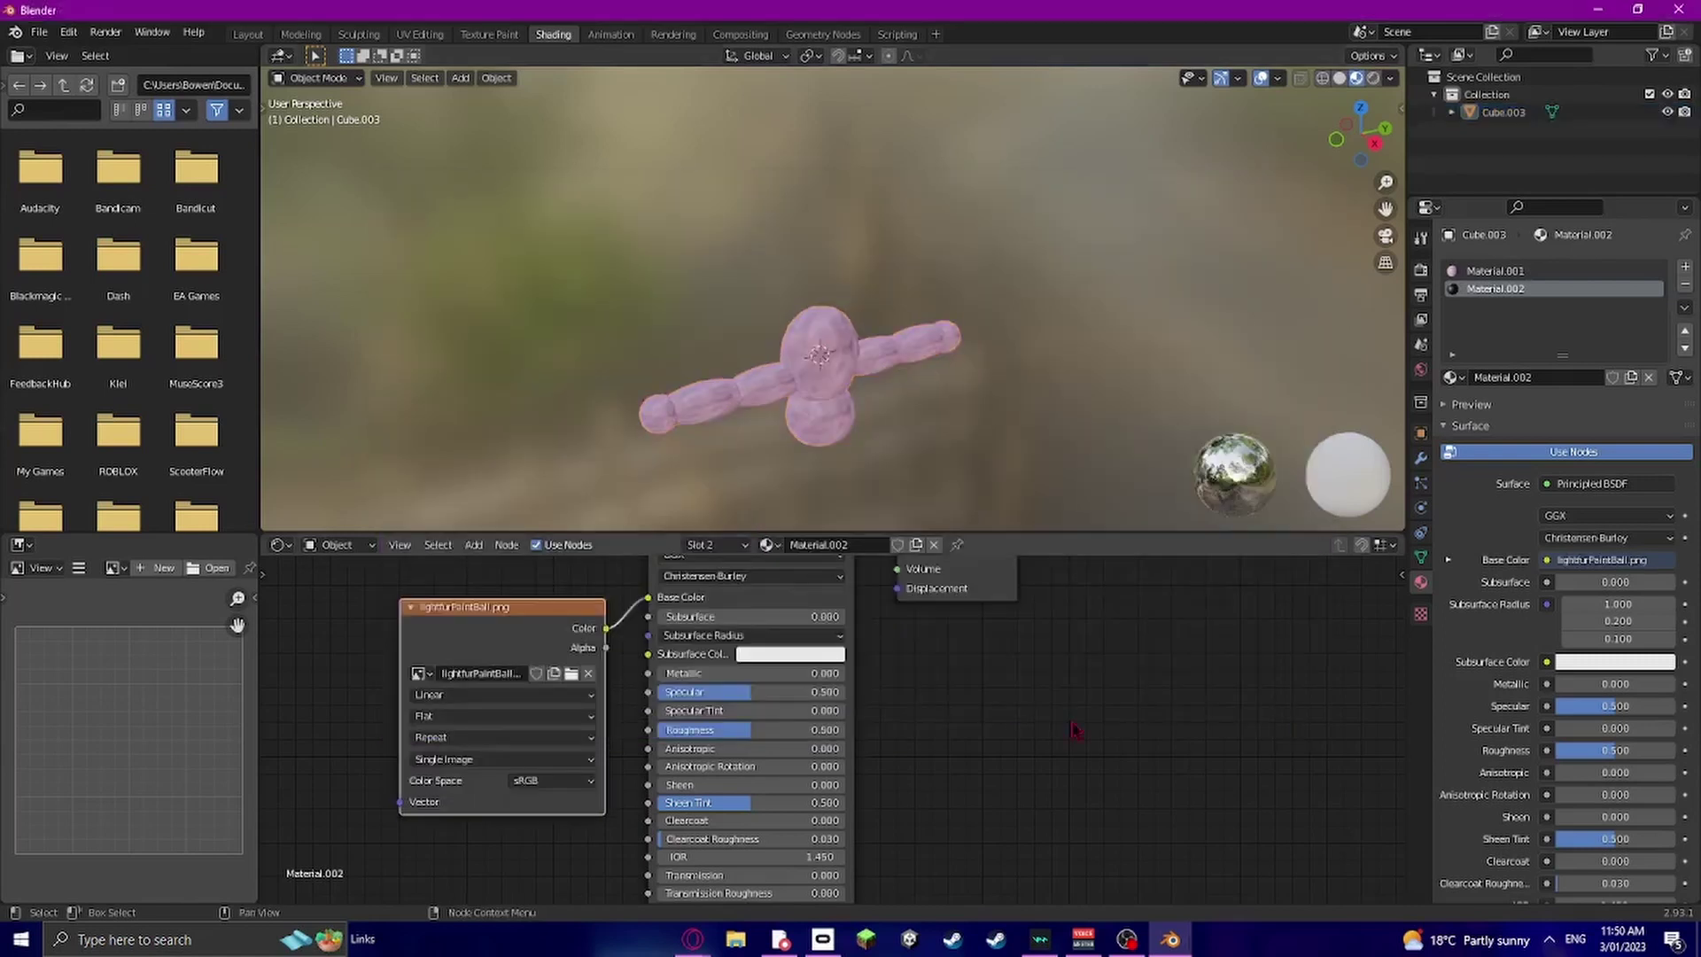
pyautogui.click(1684, 268)
# Create Material.003 with an Image Texture node on Base Color loading cate.jpg from Pictures
pyautogui.click(1564, 377)
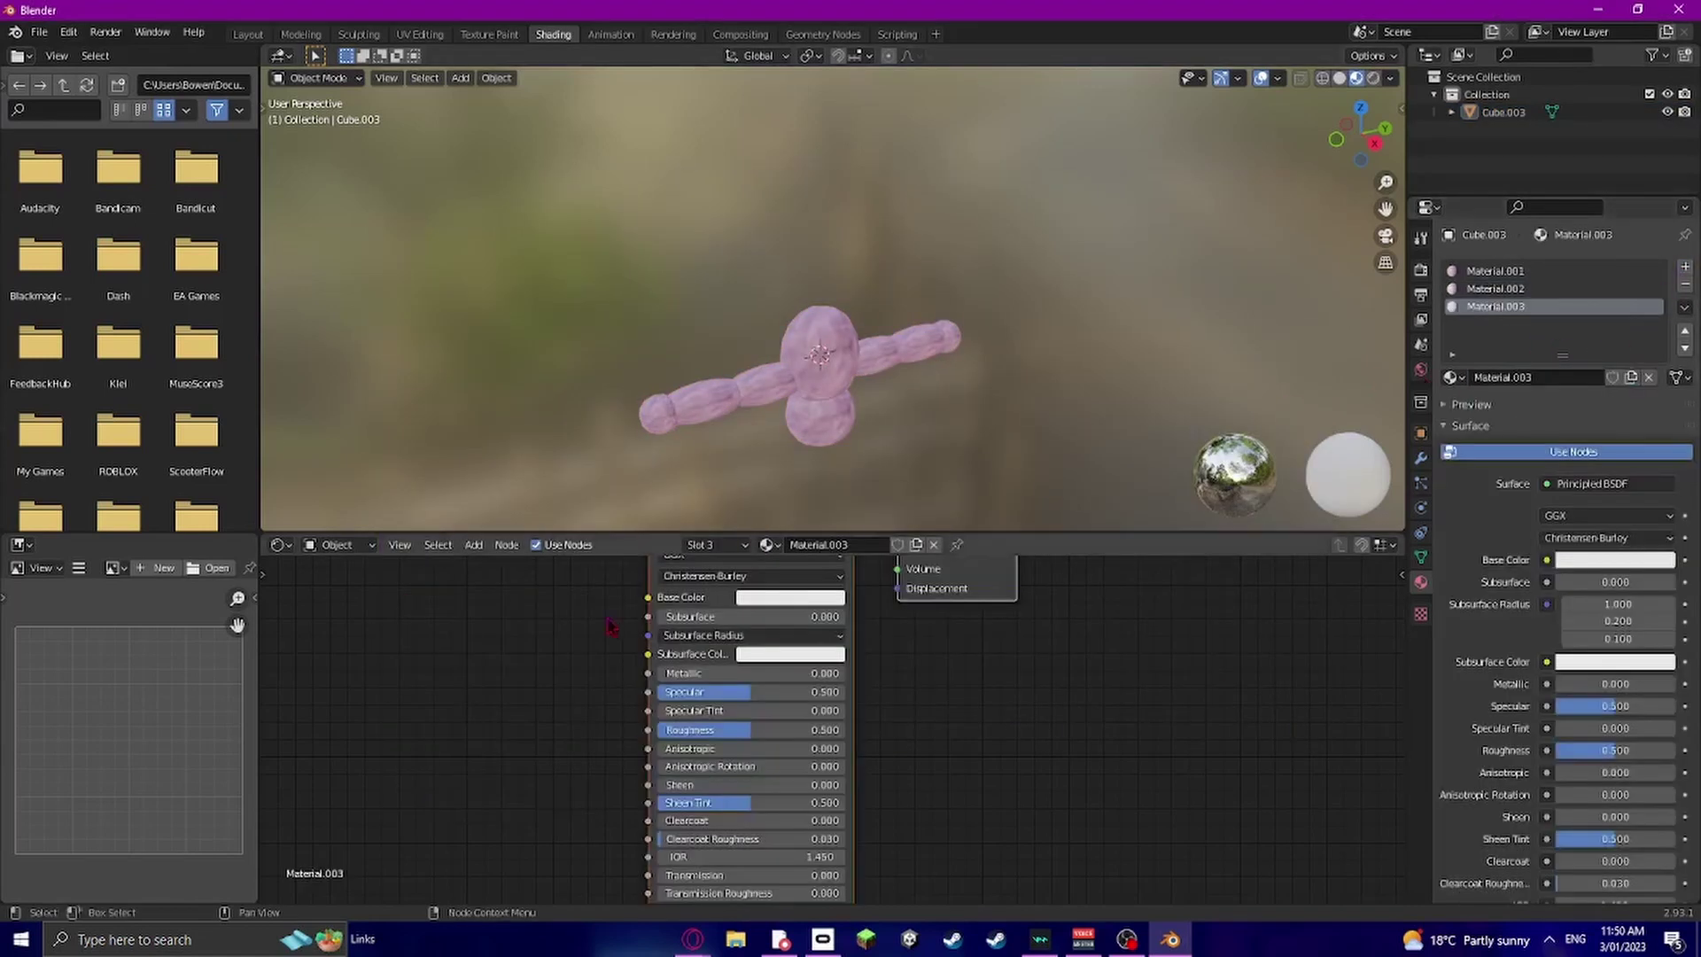
pyautogui.click(474, 545)
pyautogui.click(500, 587)
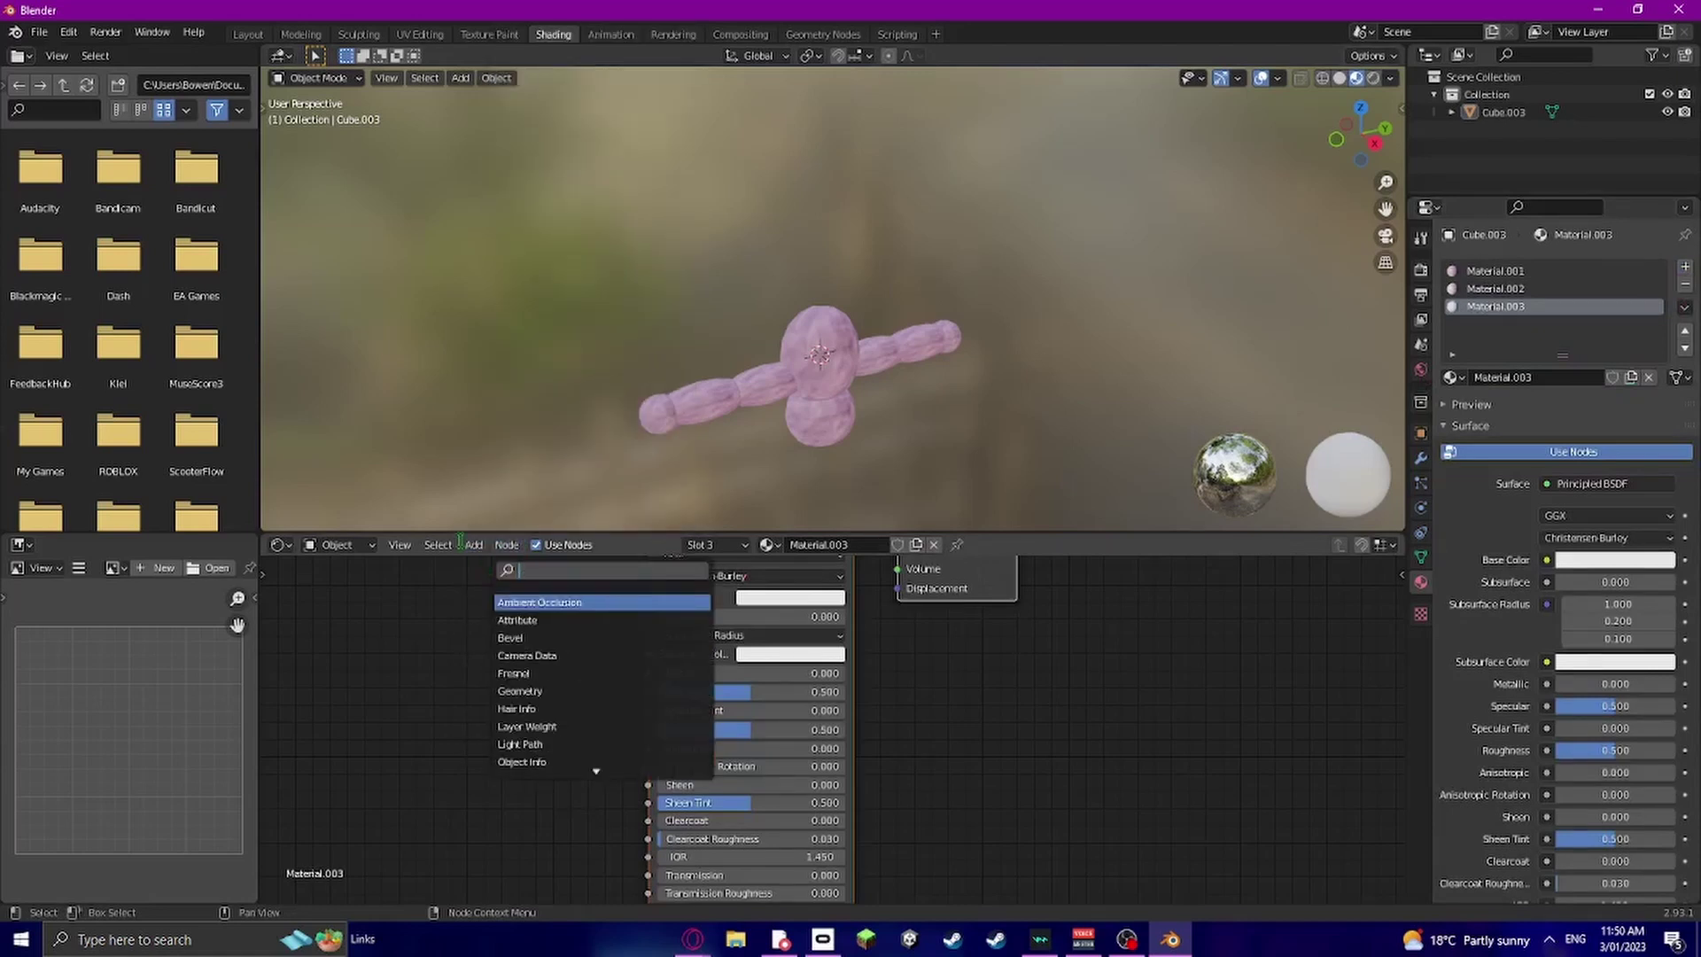
pyautogui.write('image')
pyautogui.click(565, 603)
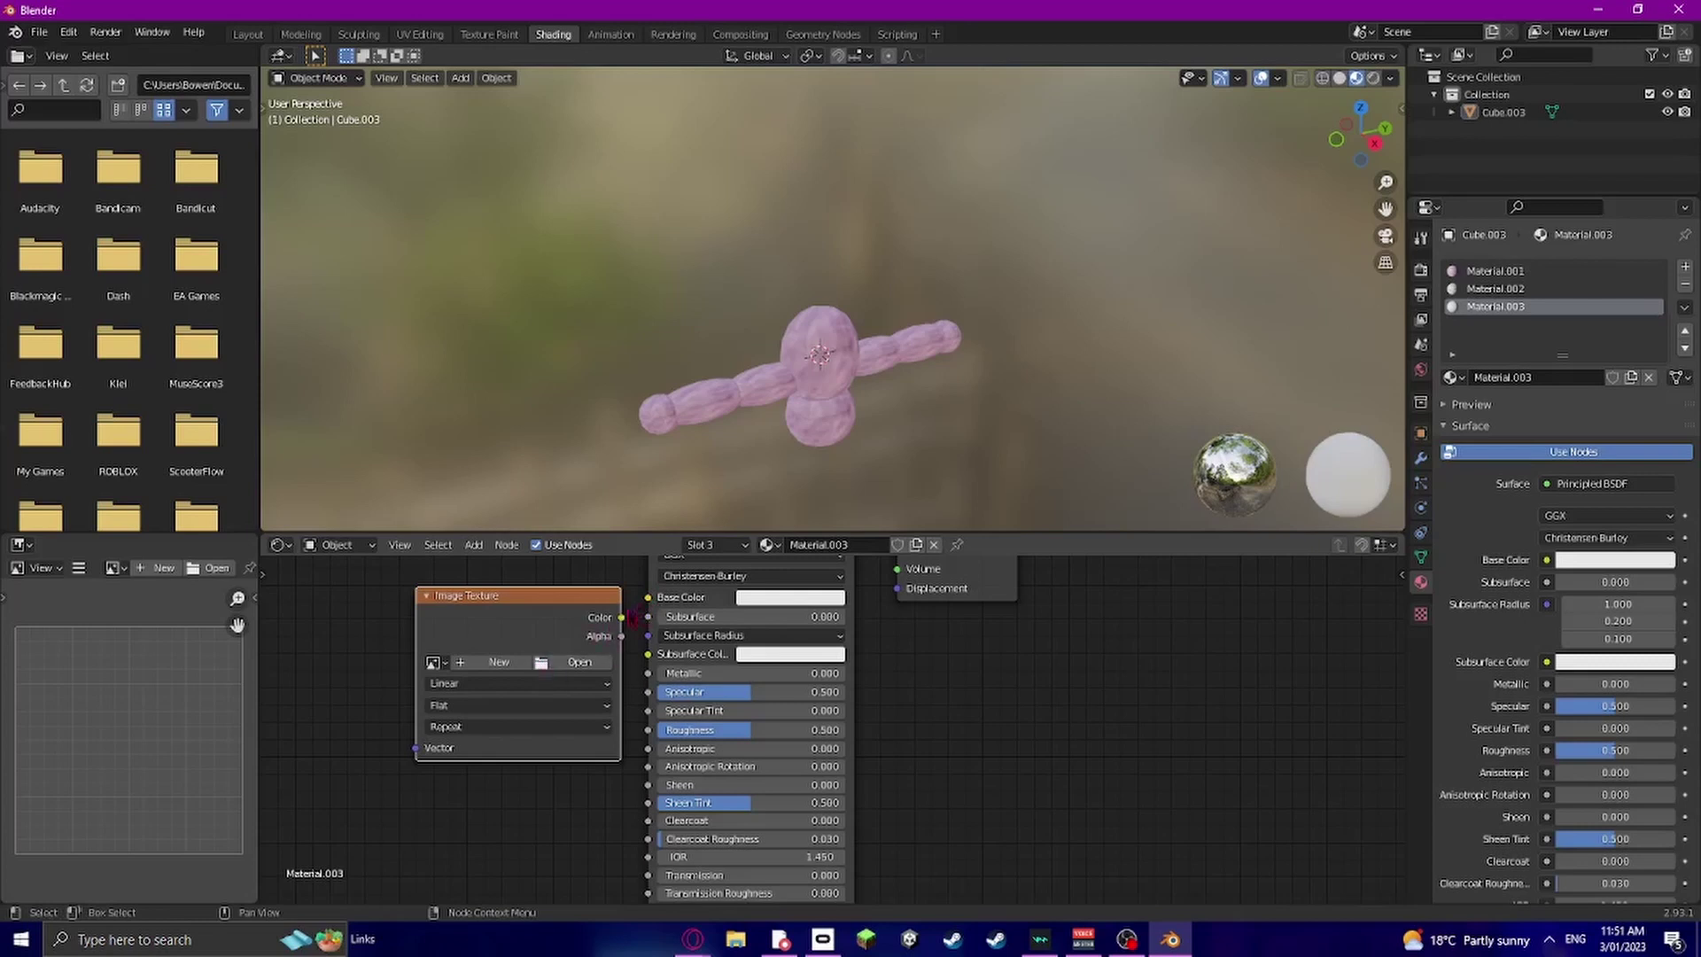
pyautogui.moveTo(621, 617); pyautogui.dragTo(648, 597)
pyautogui.click(580, 662)
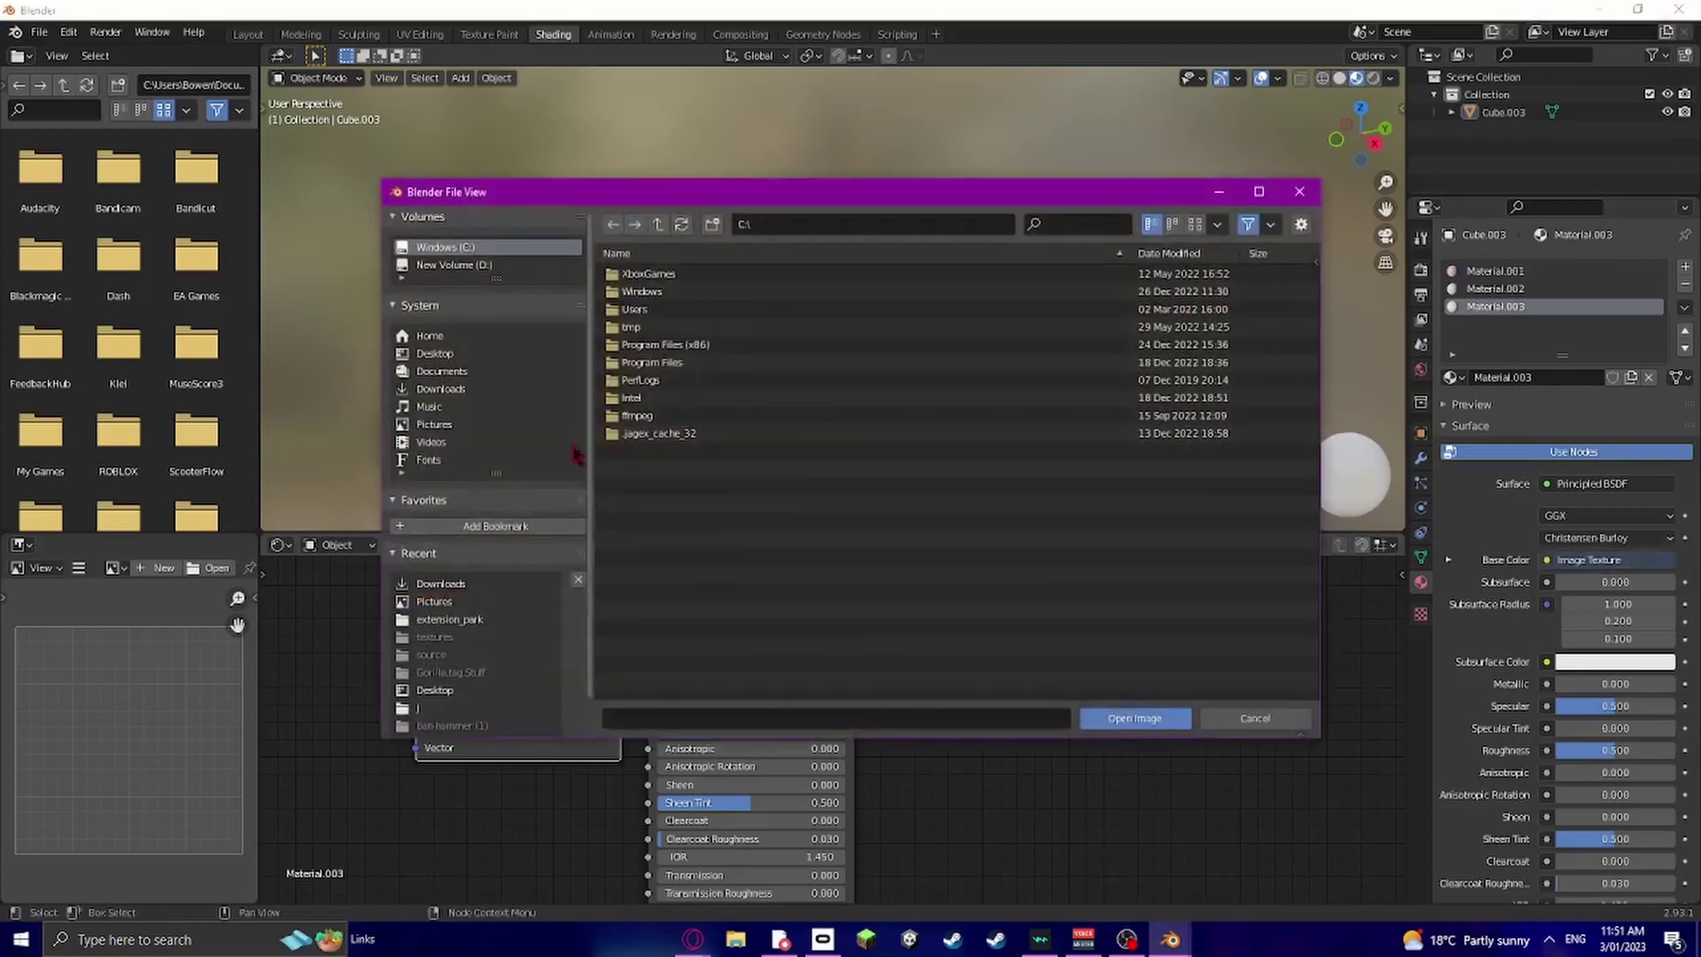
pyautogui.click(449, 425)
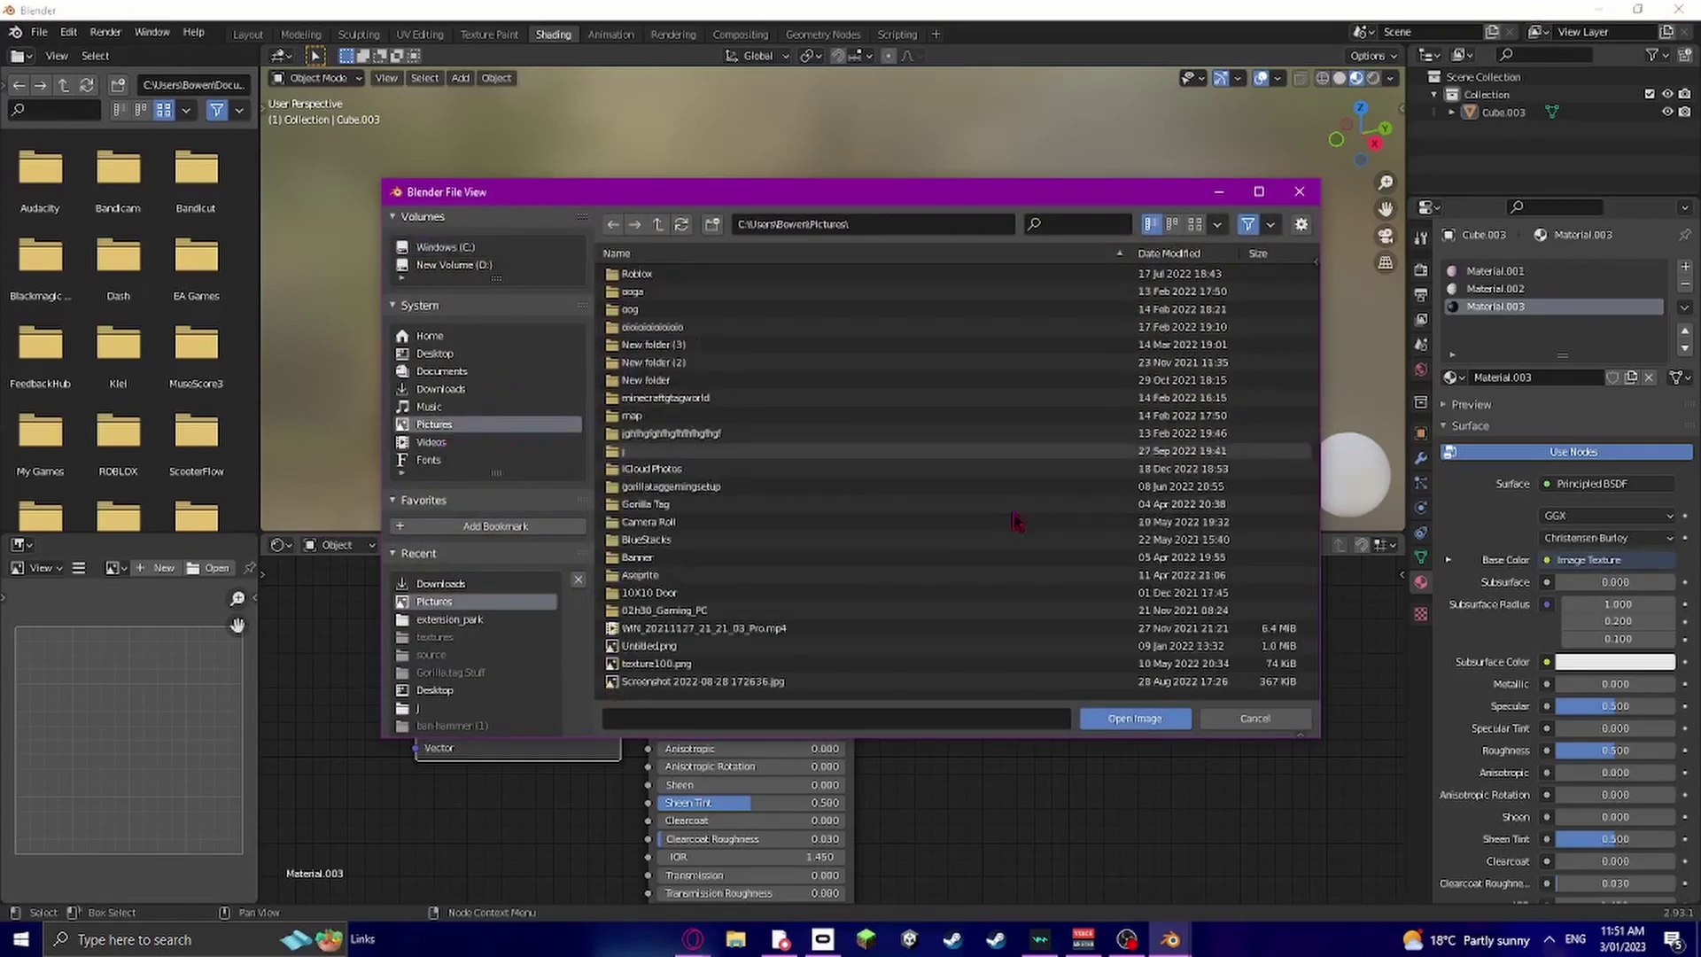
pyautogui.scroll(-10, 993, 612)
pyautogui.doubleClick(982, 569)
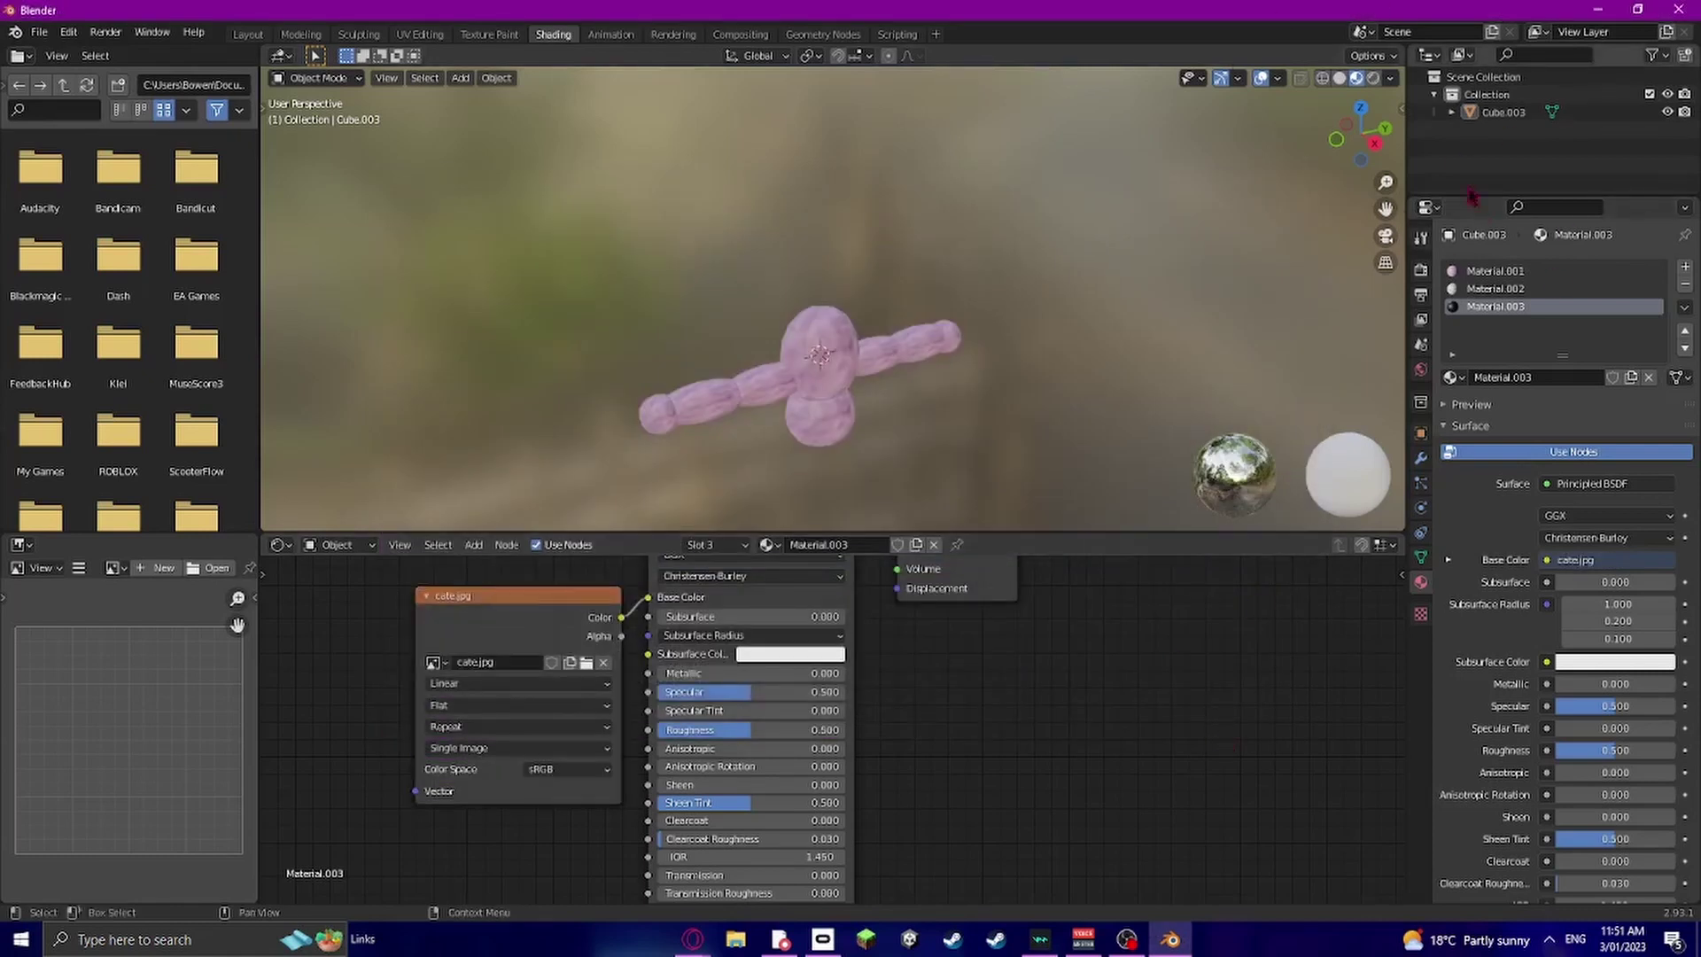
# Rename Material.001, the second material and Material.003 to fur, torso fur and face
pyautogui.click(1522, 271)
pyautogui.rightClick(1522, 271)
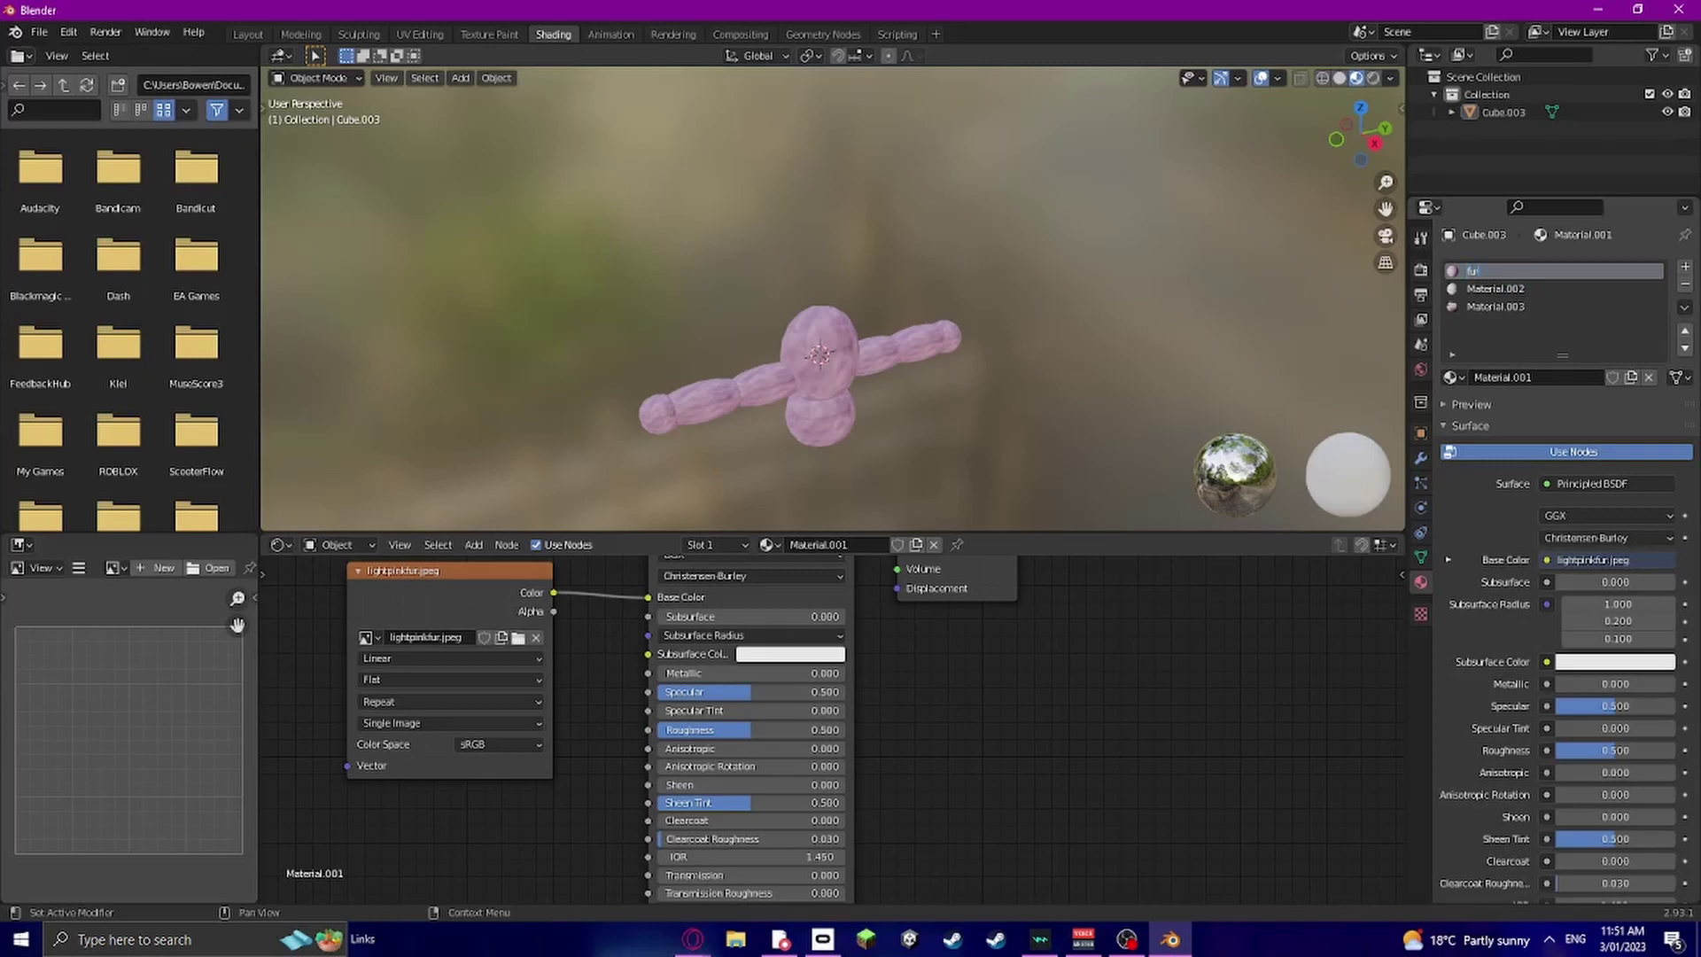
pyautogui.click(1527, 290)
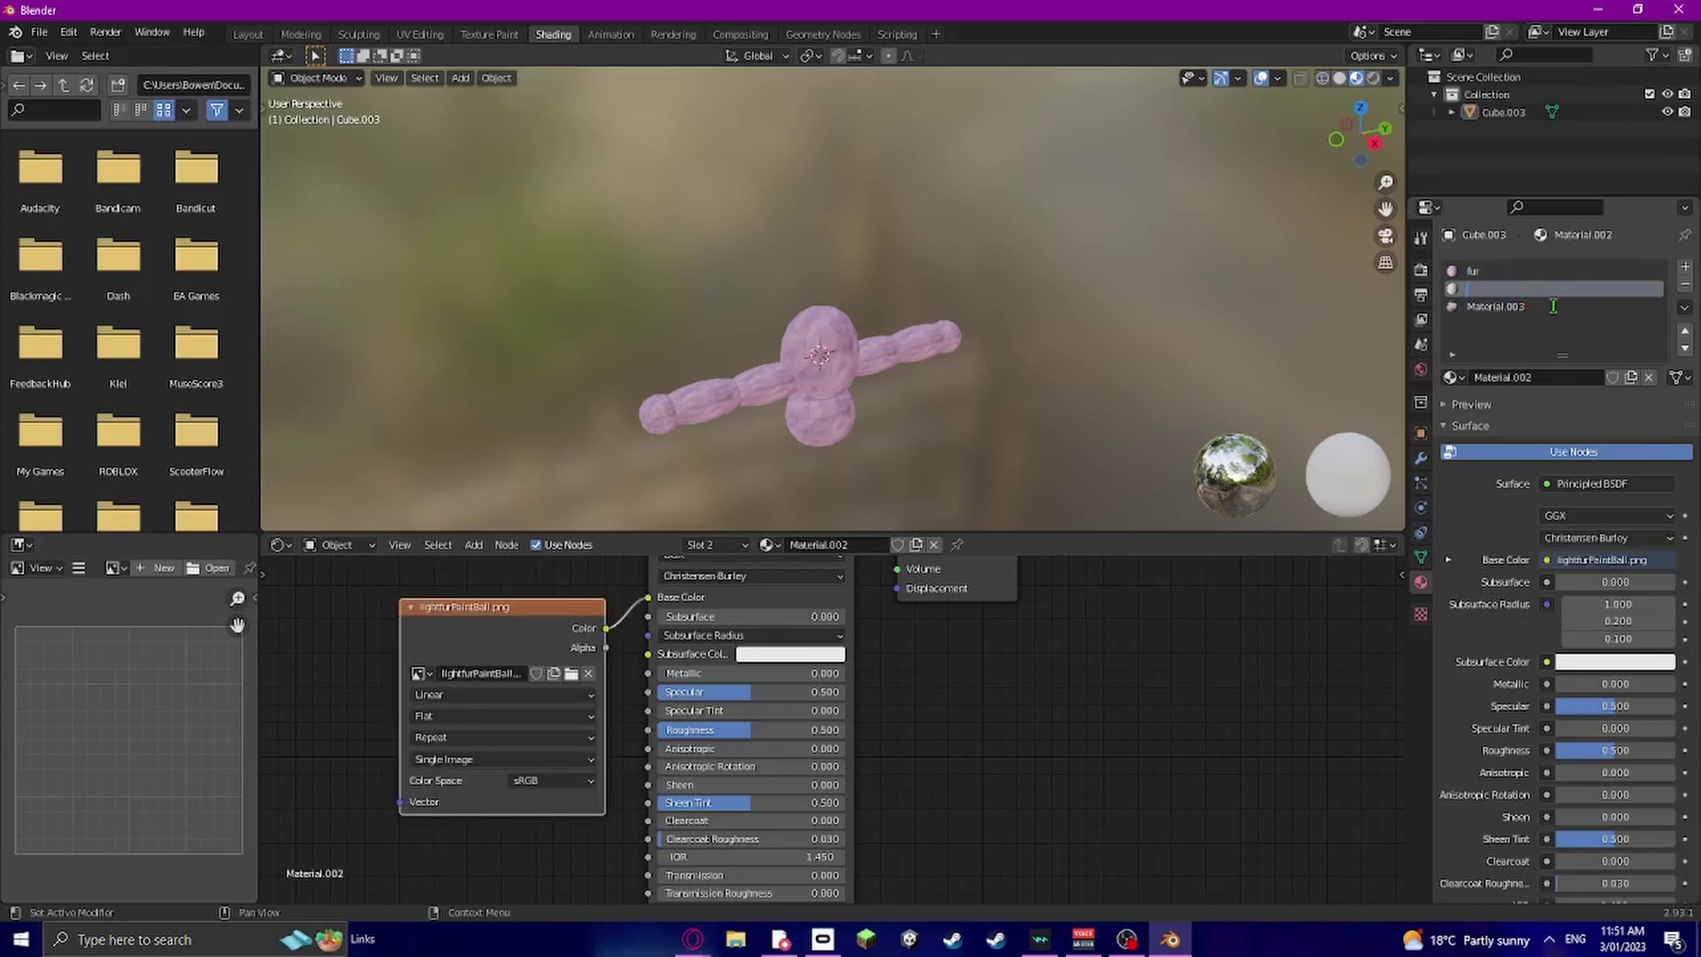
pyautogui.write('torso fur')
pyautogui.press('Return')
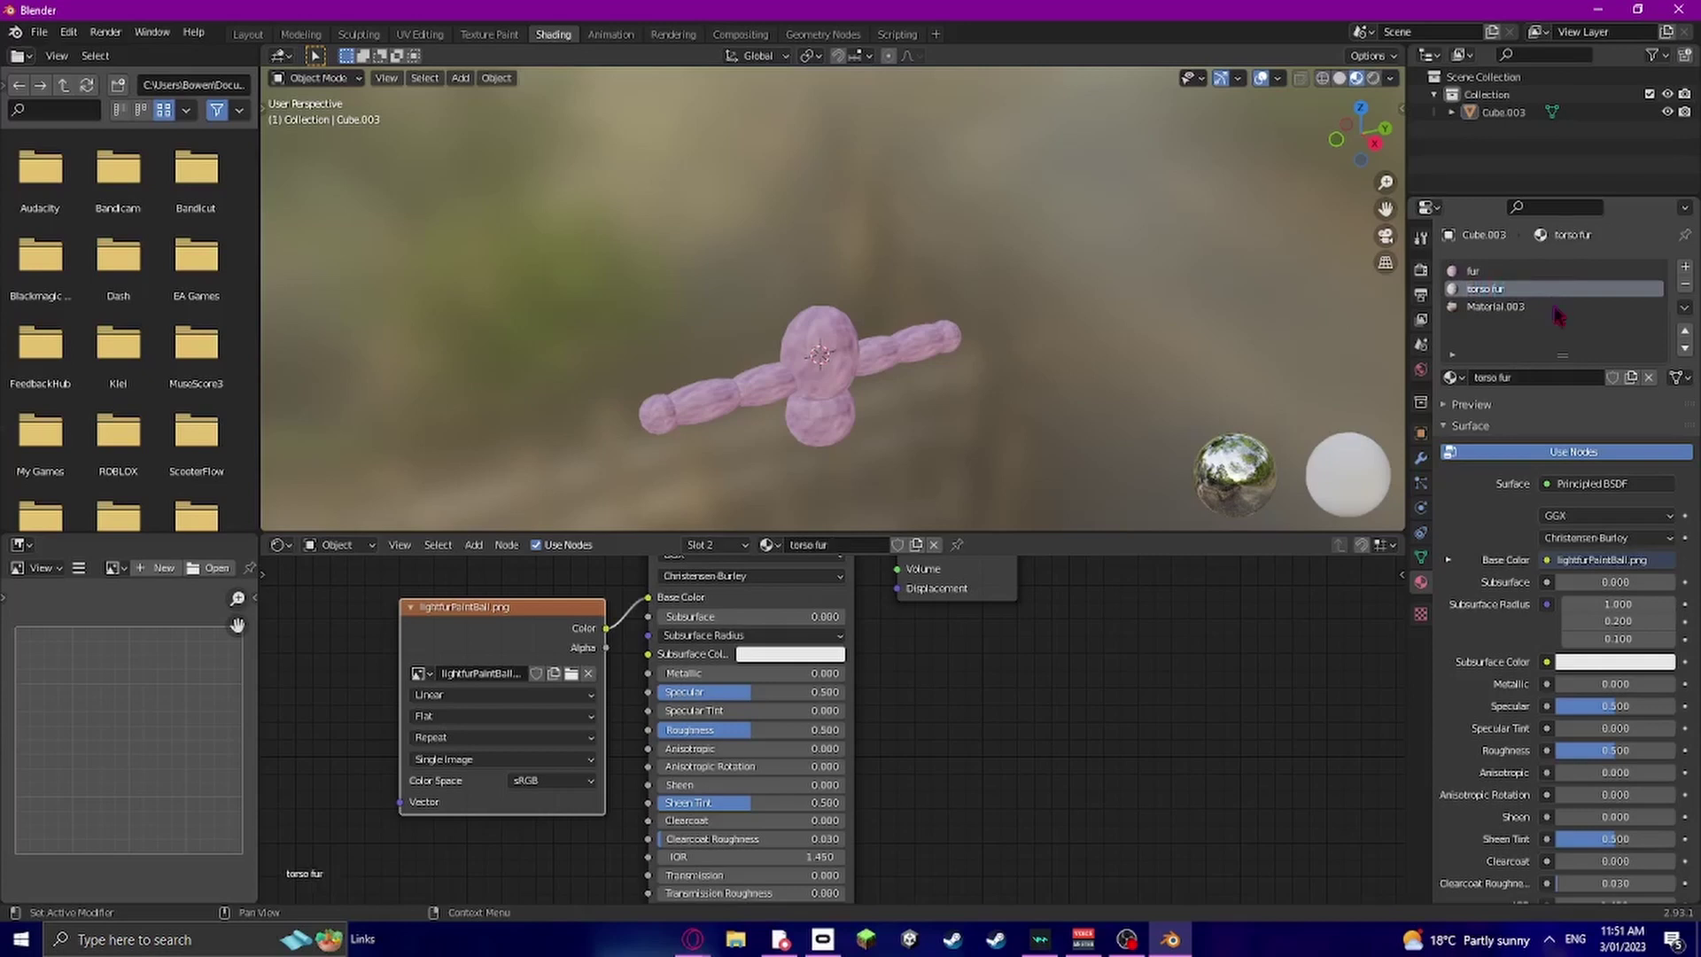
pyautogui.click(1525, 308)
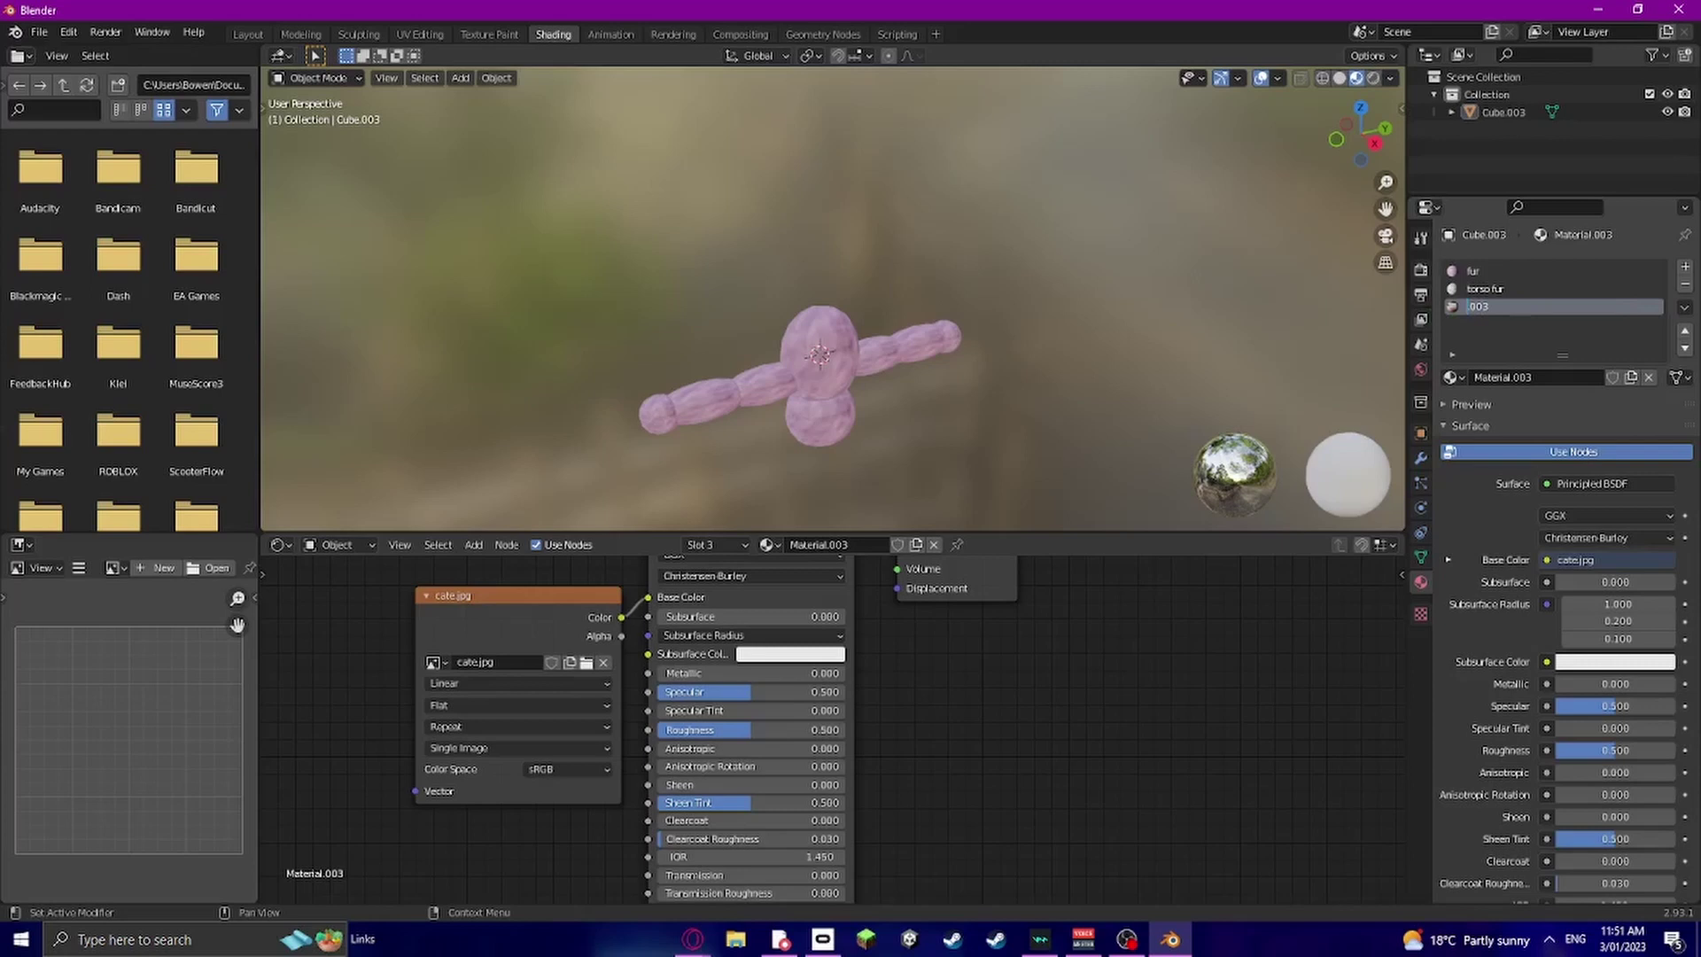
pyautogui.press('Return')
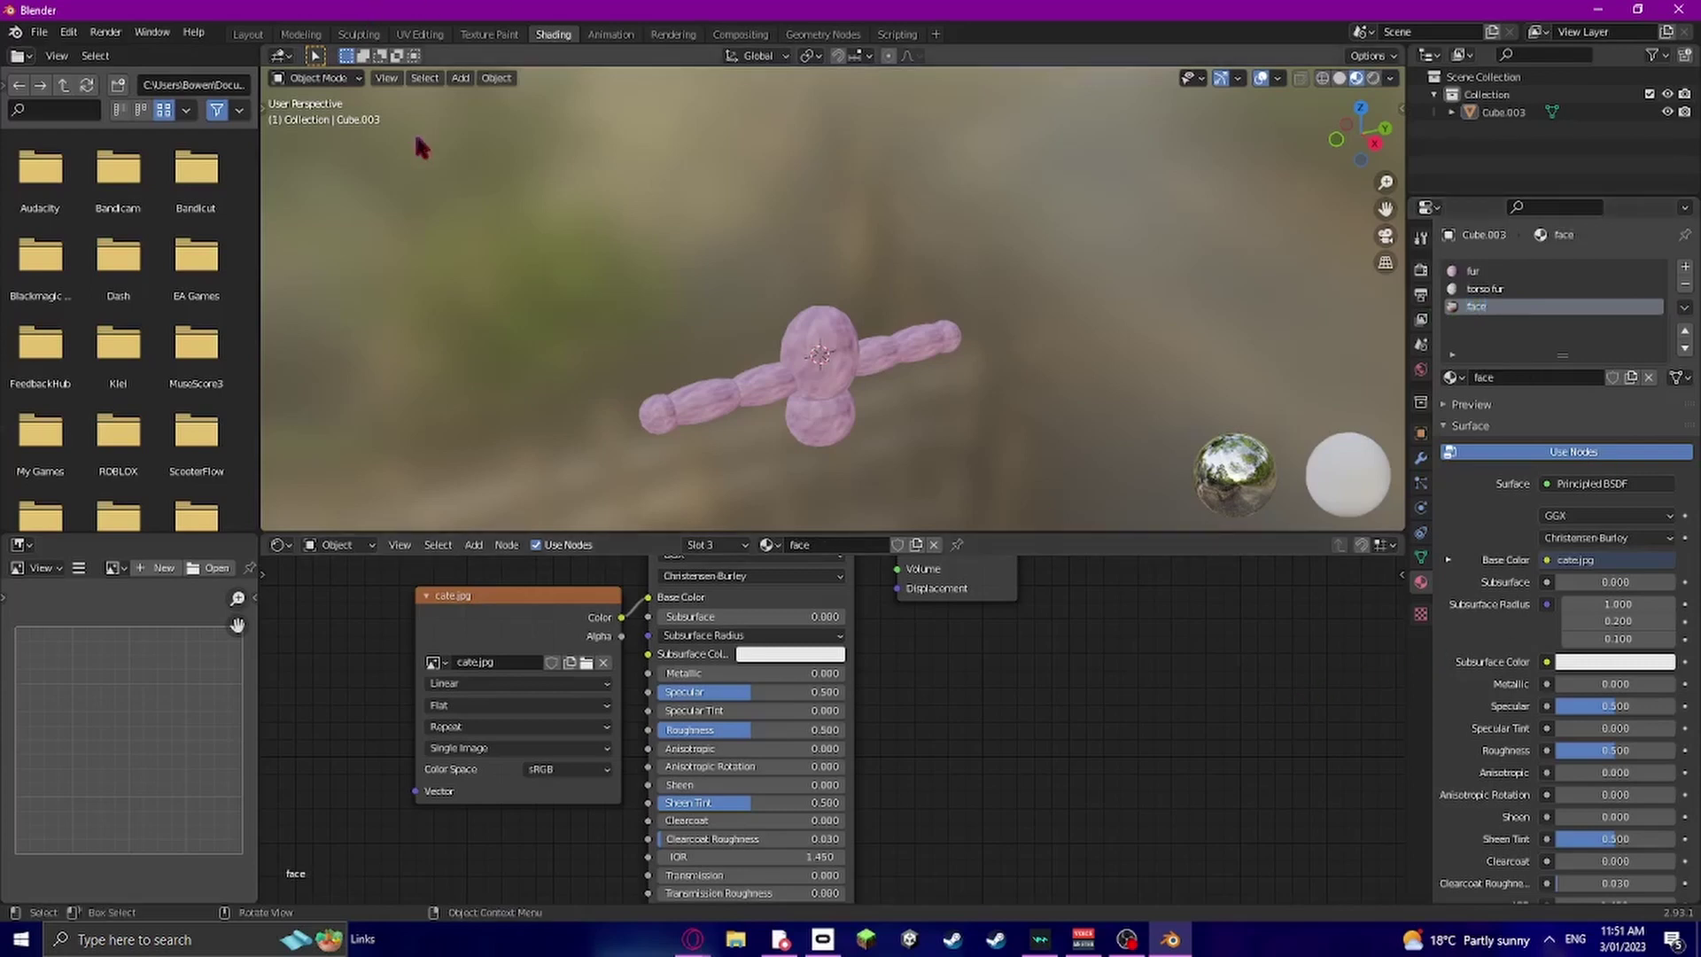
# In the UV Editing workspace, orbit to the model's front and select the whole mesh
pyautogui.click(419, 34)
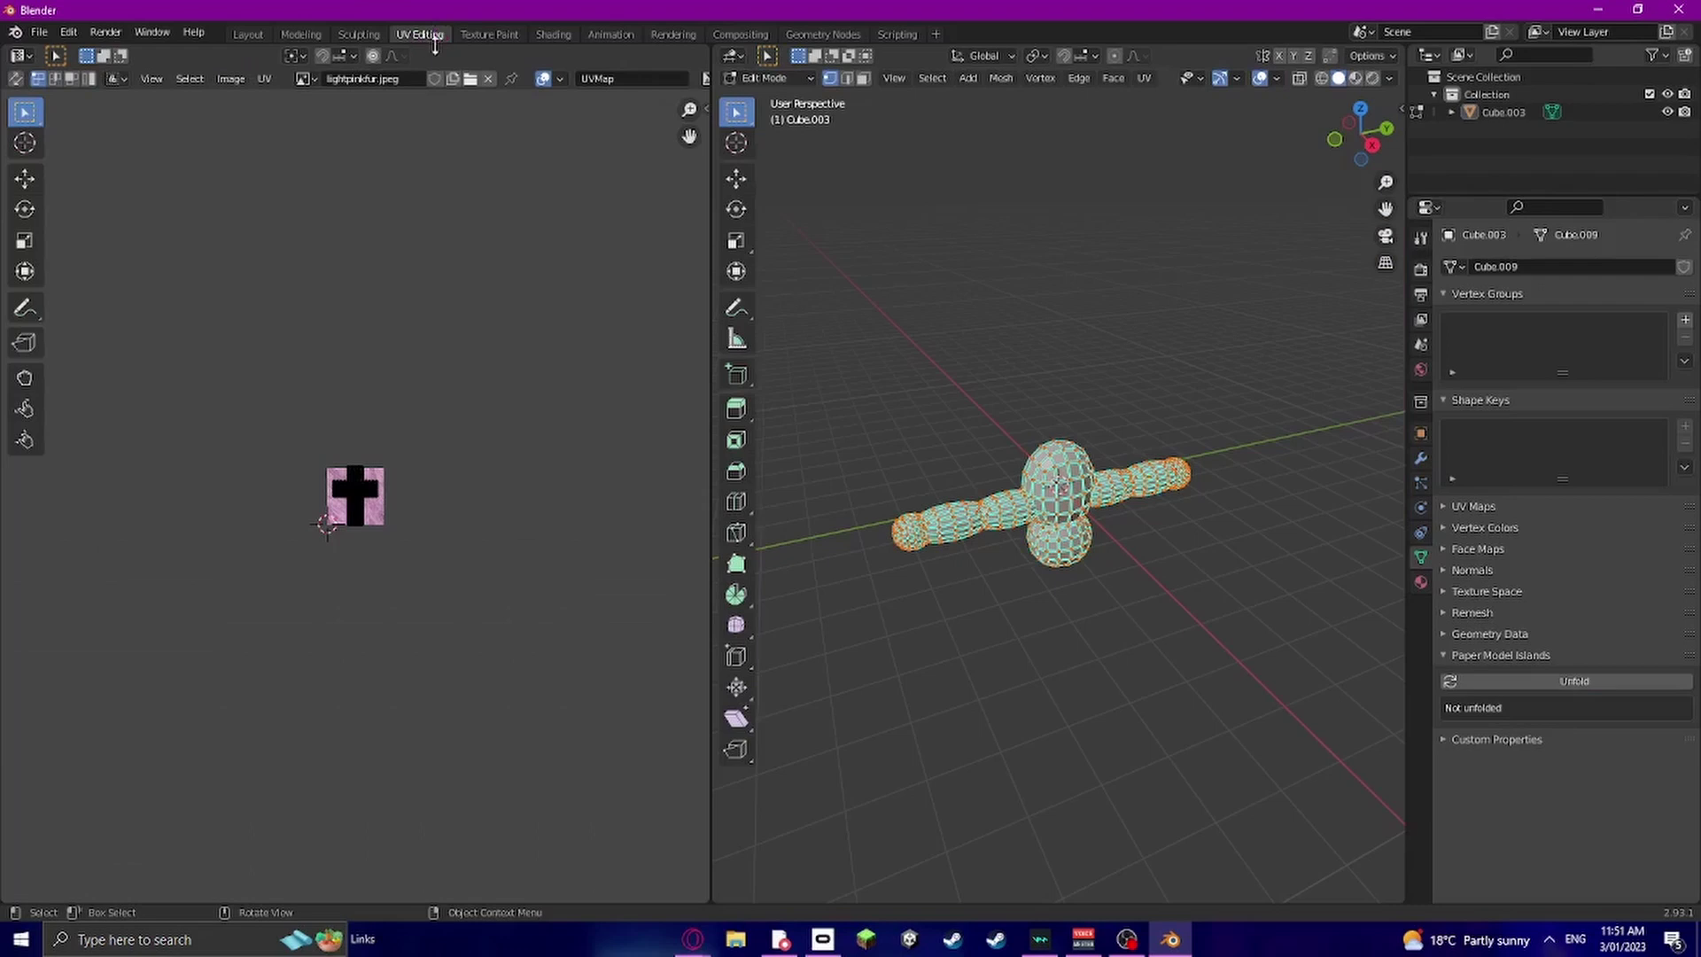
pyautogui.scroll(8, 300, 417)
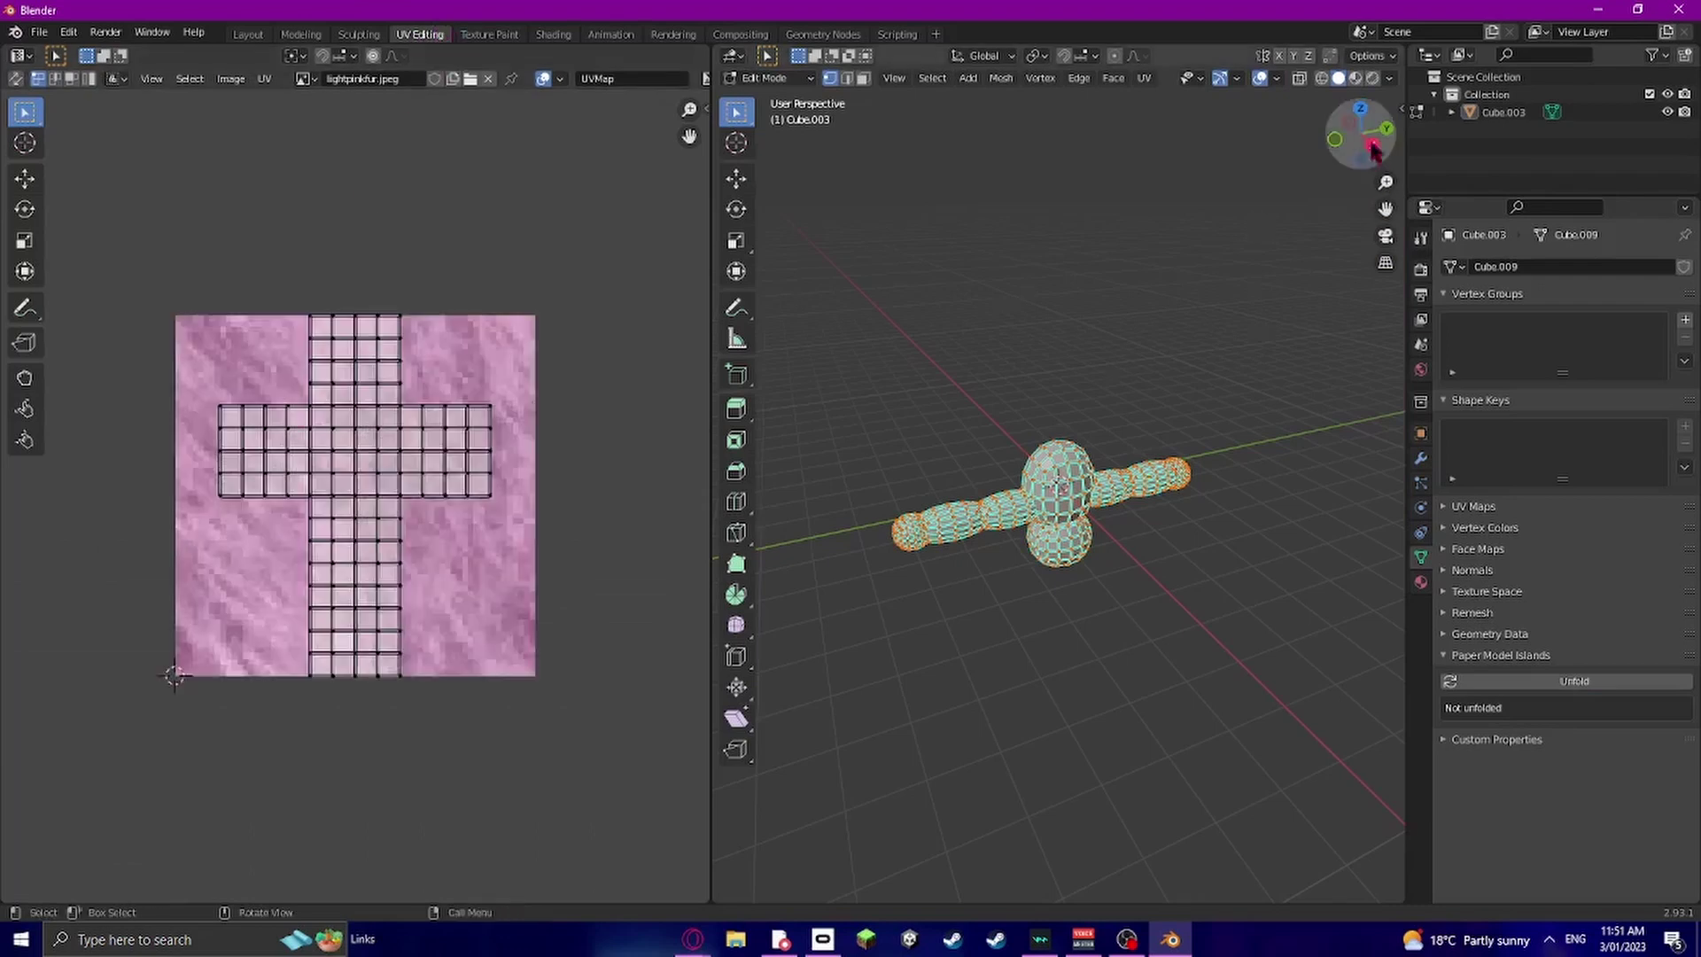
pyautogui.moveTo(1372, 149); pyautogui.dragTo(1093, 289)
pyautogui.scroll(3, 954, 310)
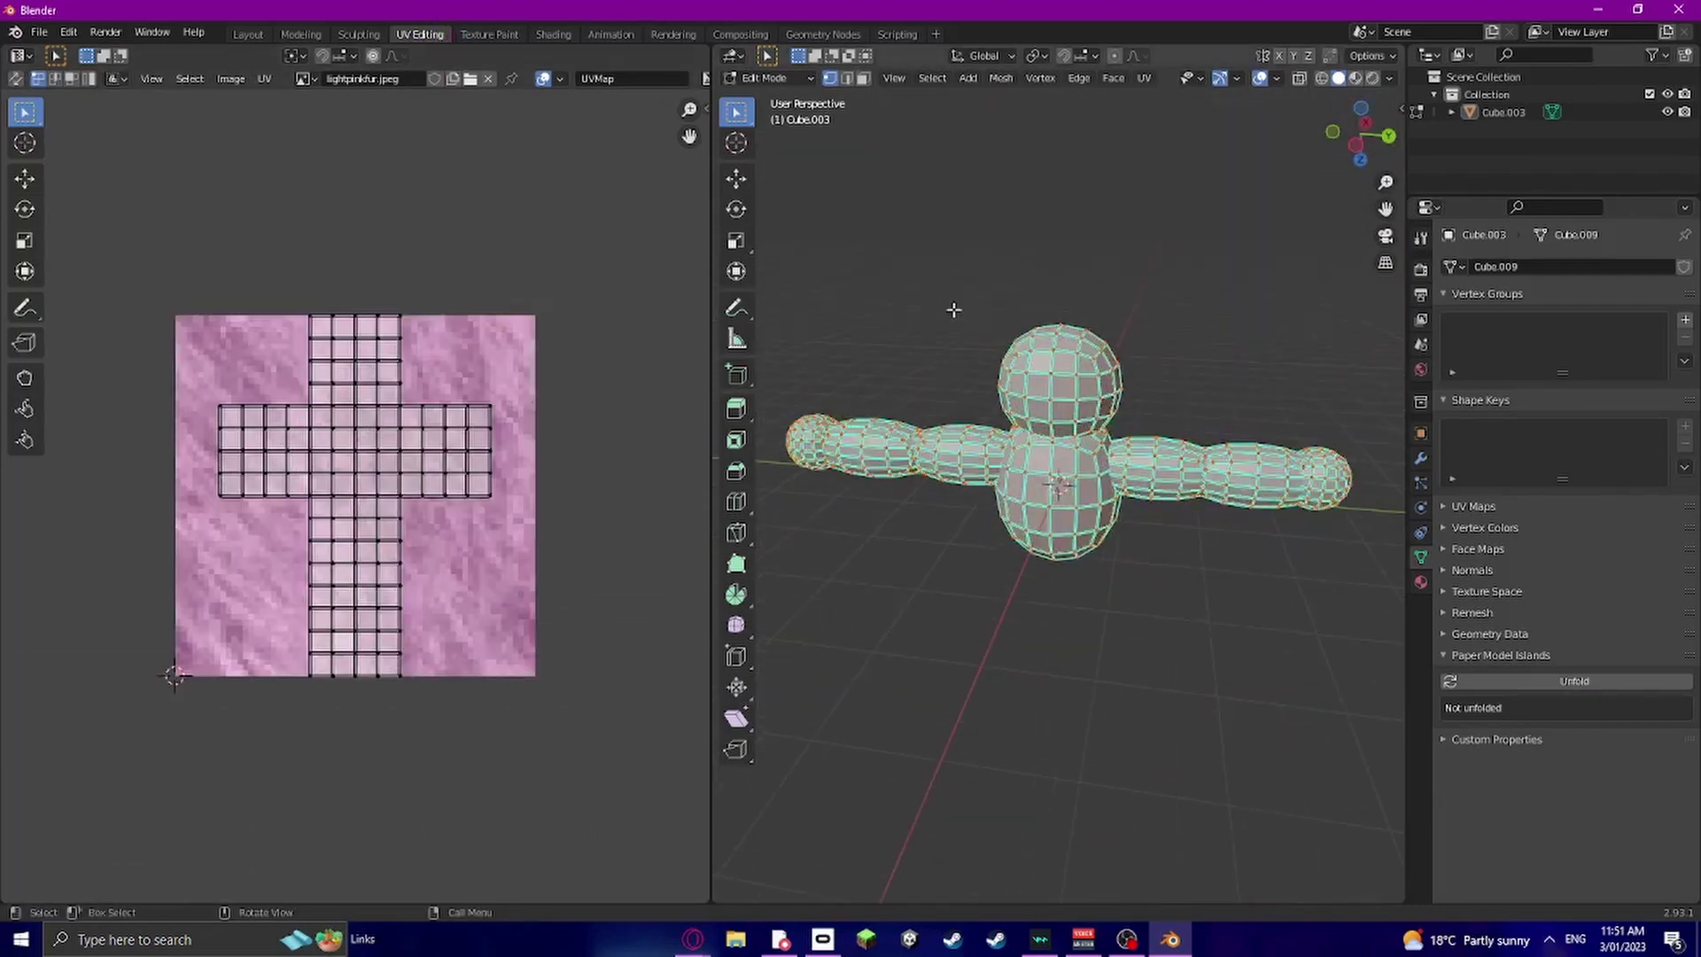
pyautogui.scroll(1, 953, 310)
pyautogui.scroll(-3, 983, 368)
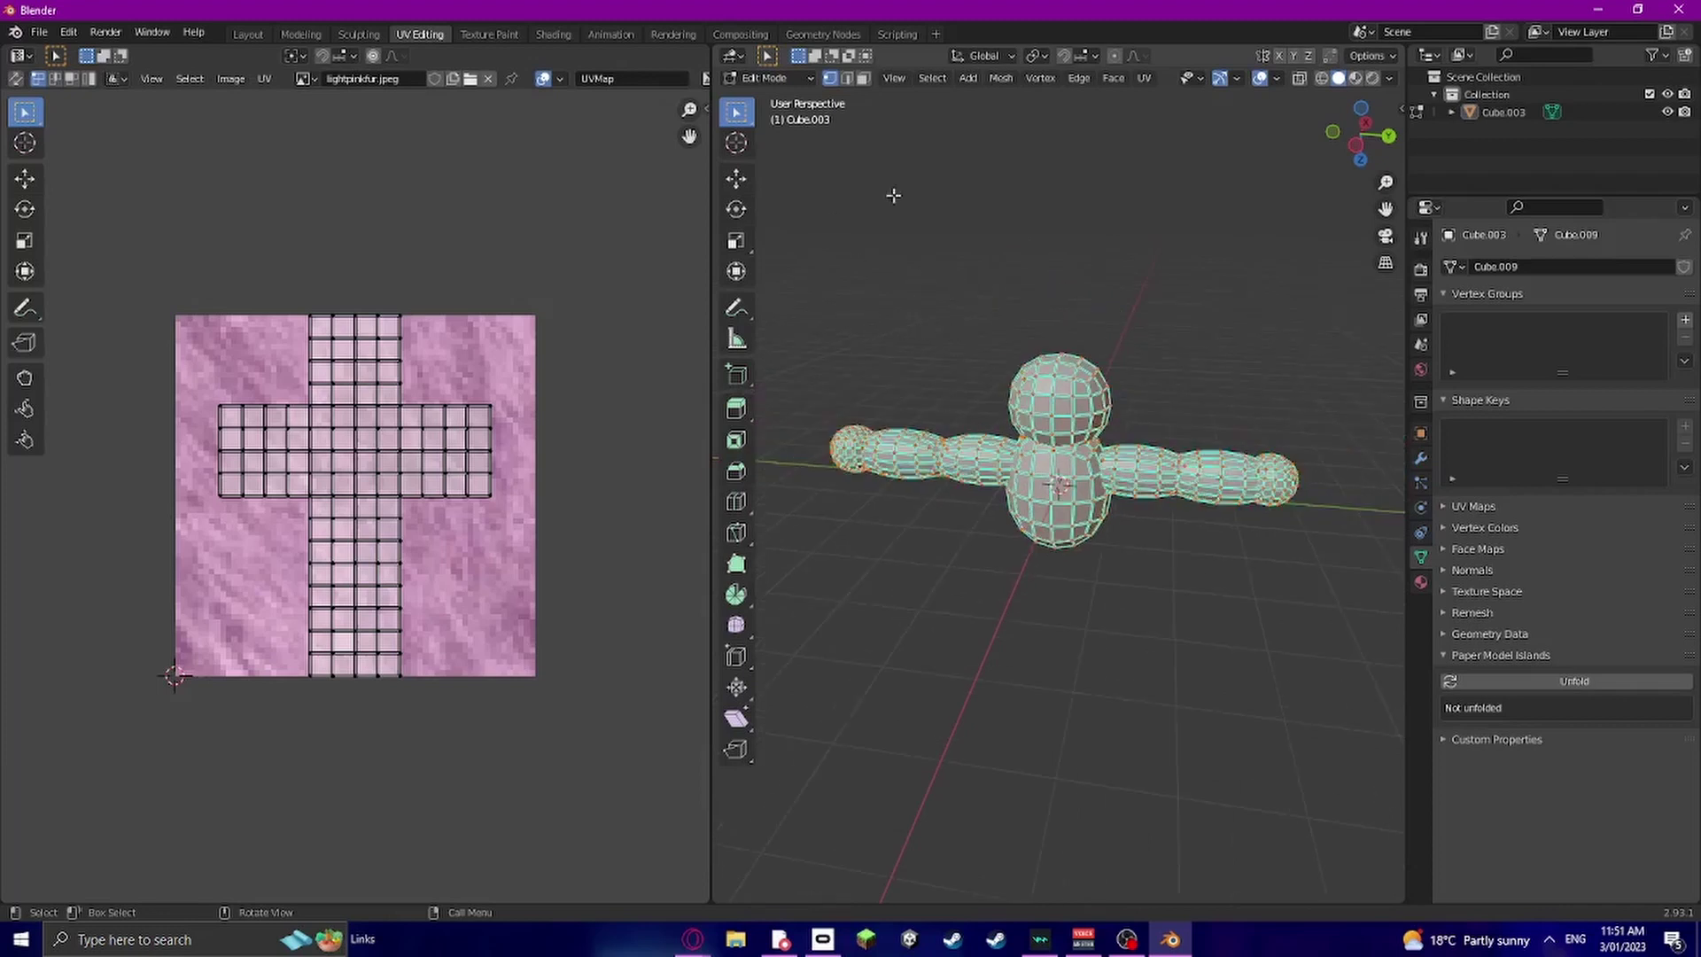
pyautogui.click(1166, 374)
pyautogui.press('a')
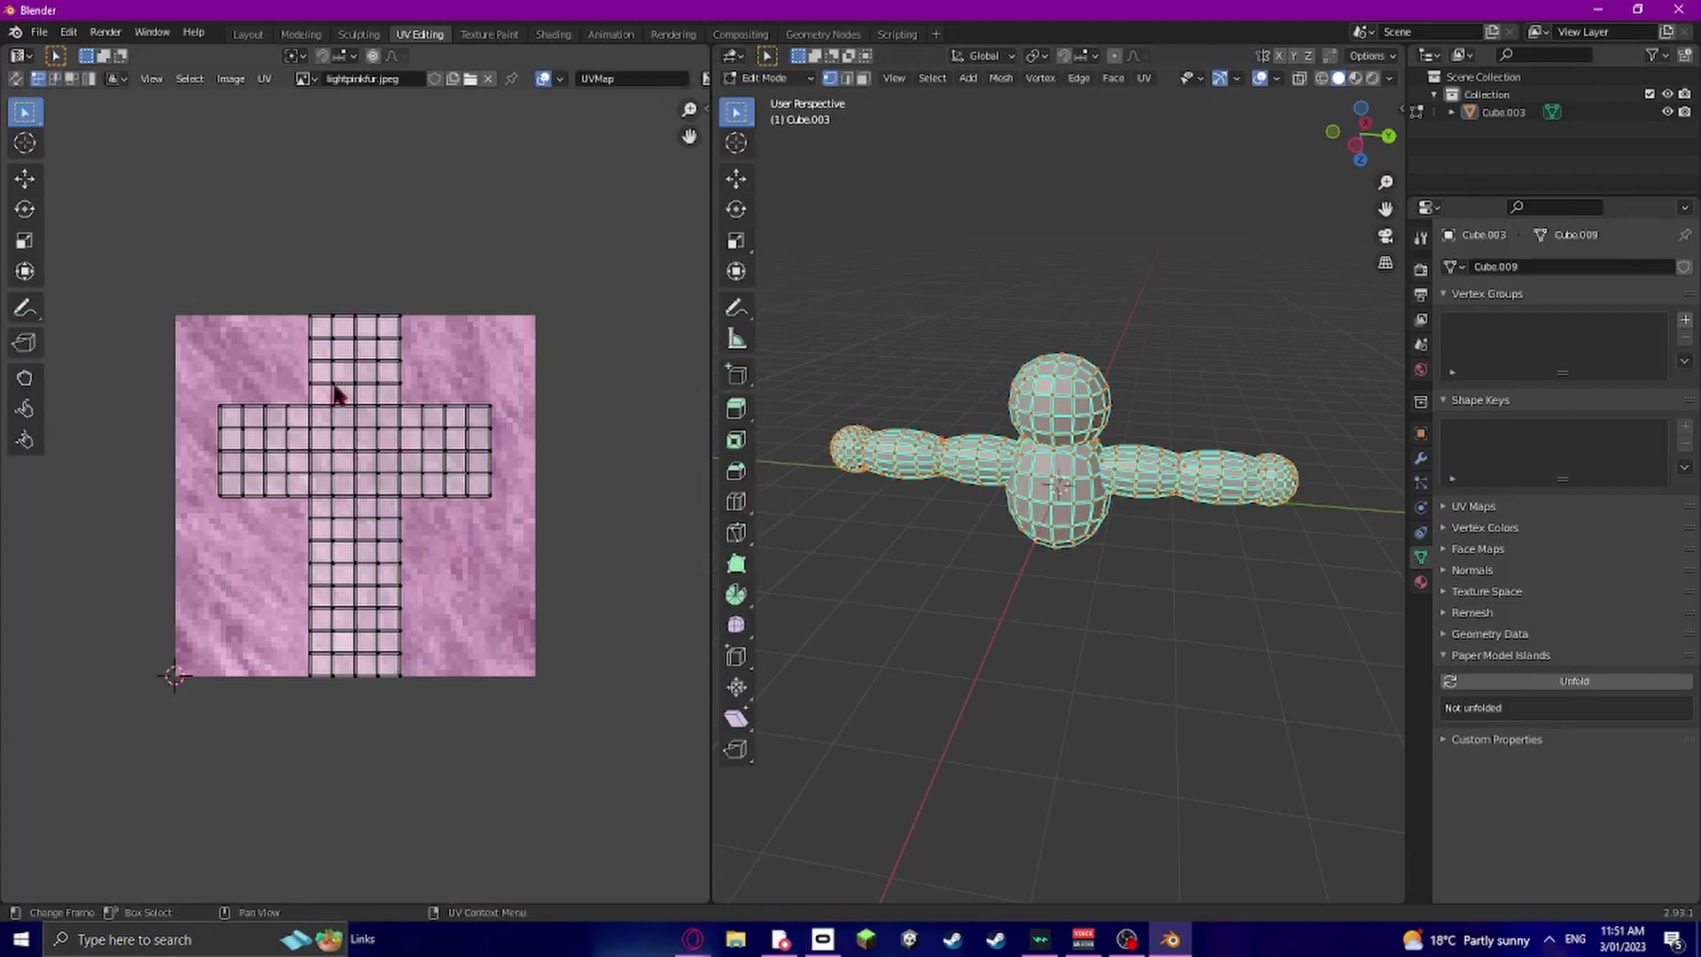
# Smart UV Project the mesh with island margin 0.0, then deselect everything
pyautogui.press('u')
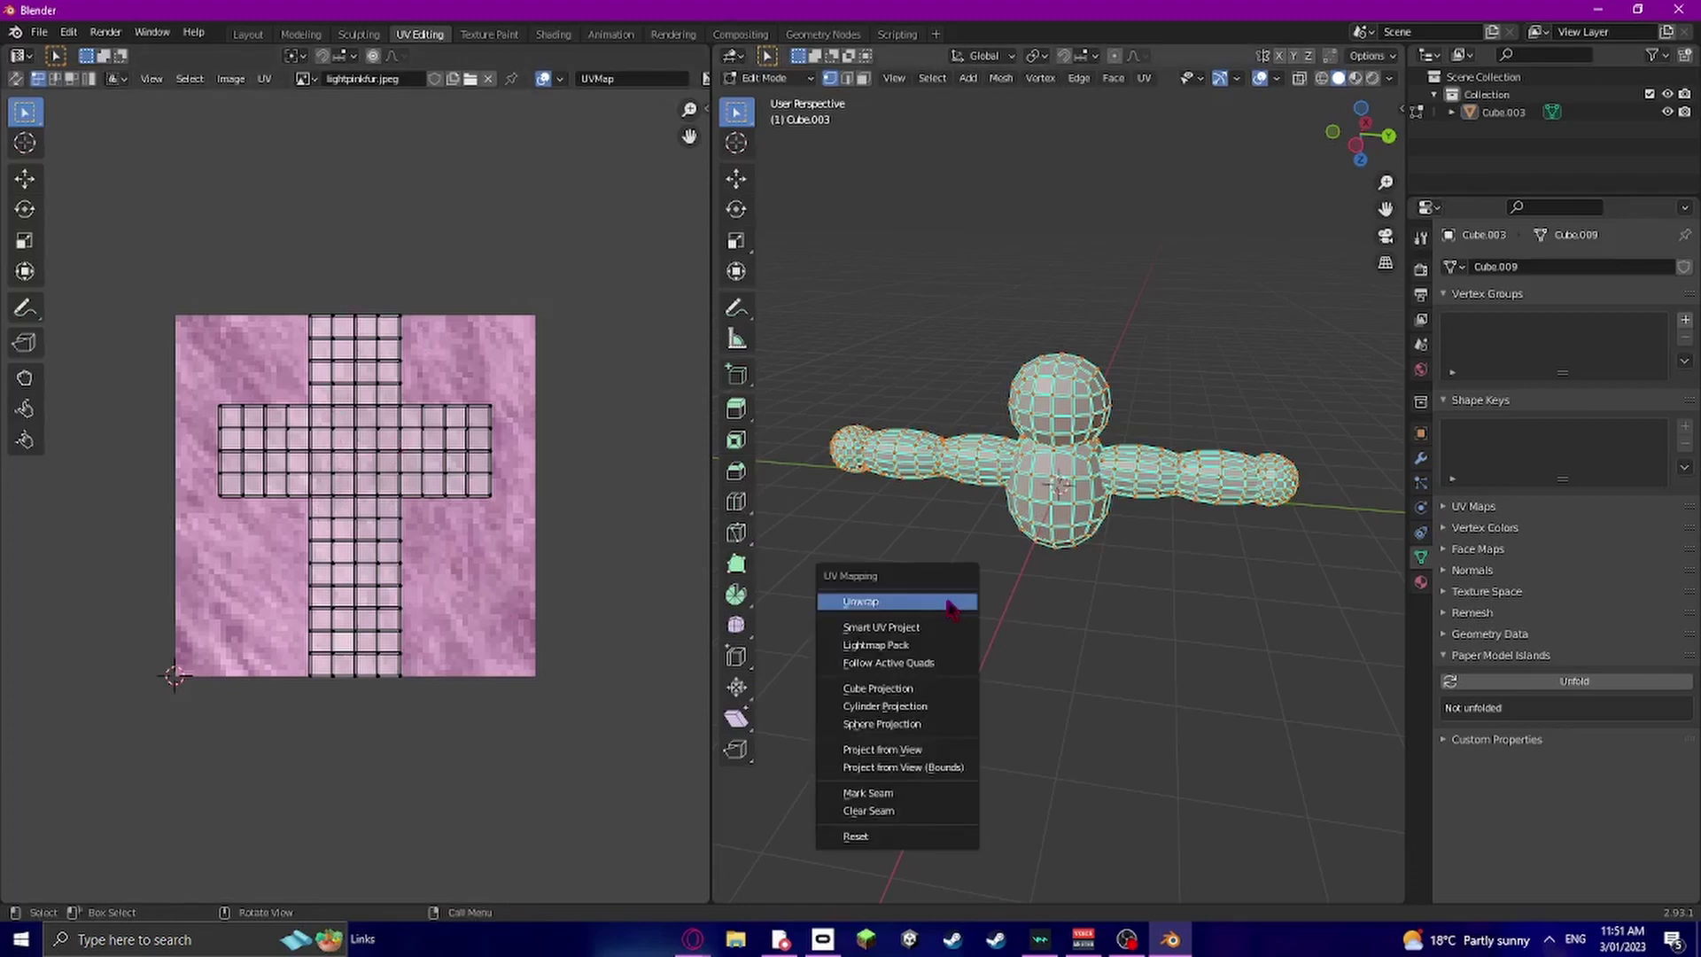
pyautogui.click(936, 631)
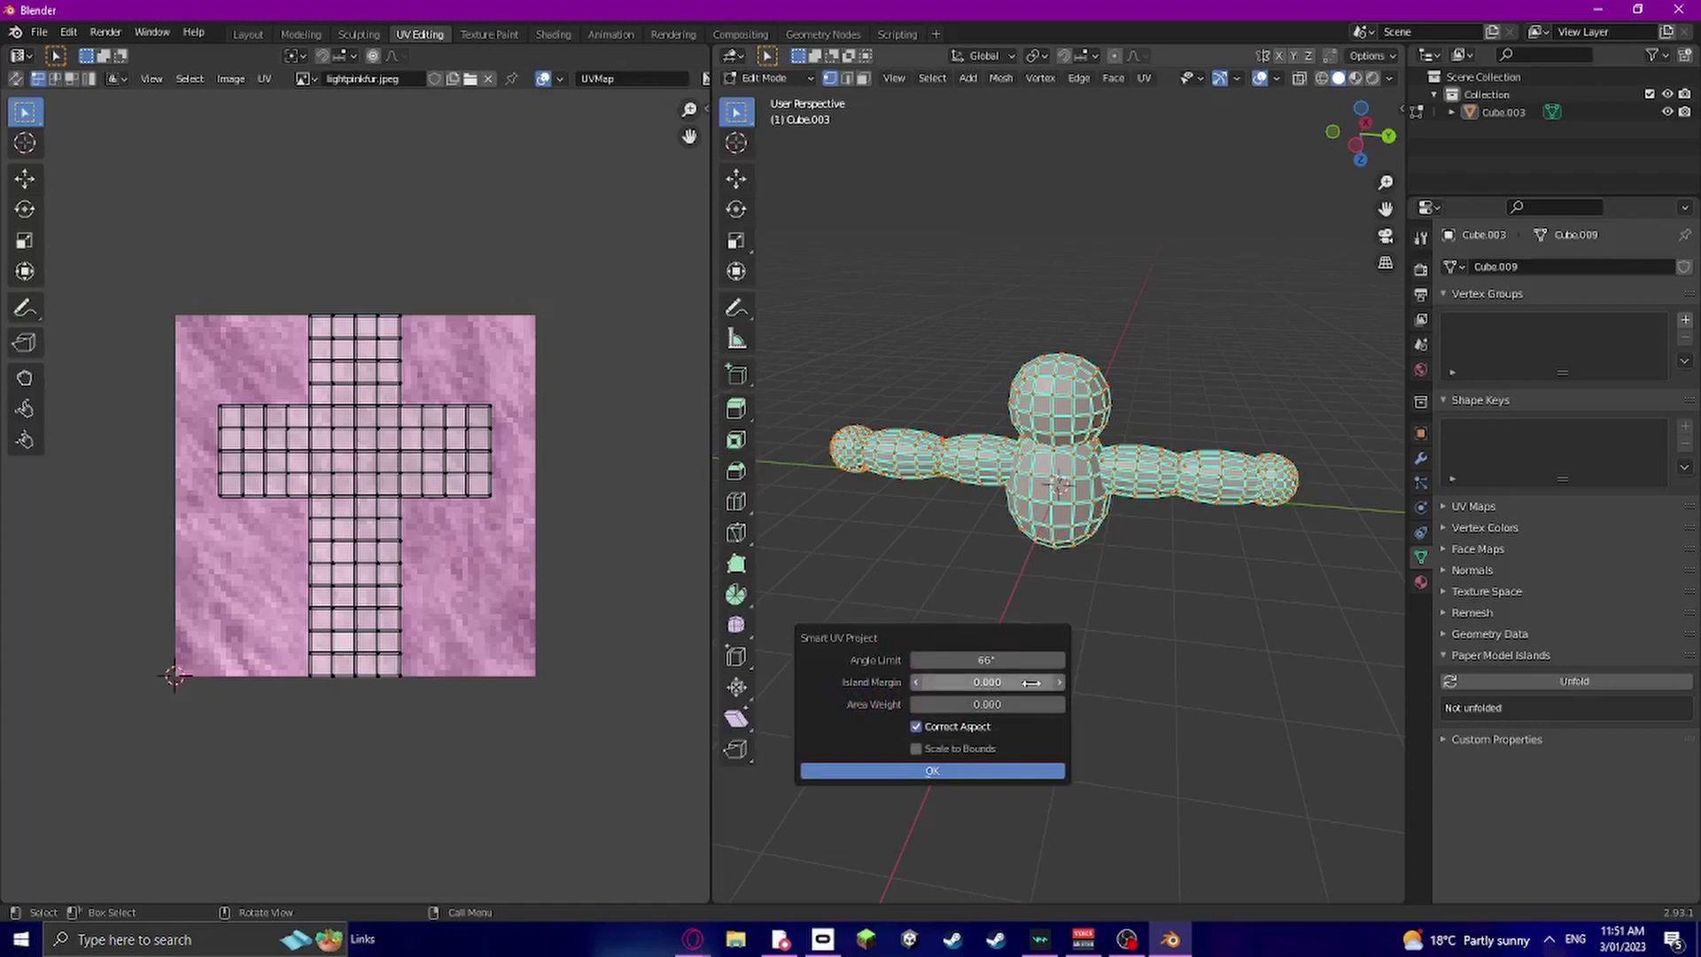
pyautogui.click(987, 683)
pyautogui.write('0.0')
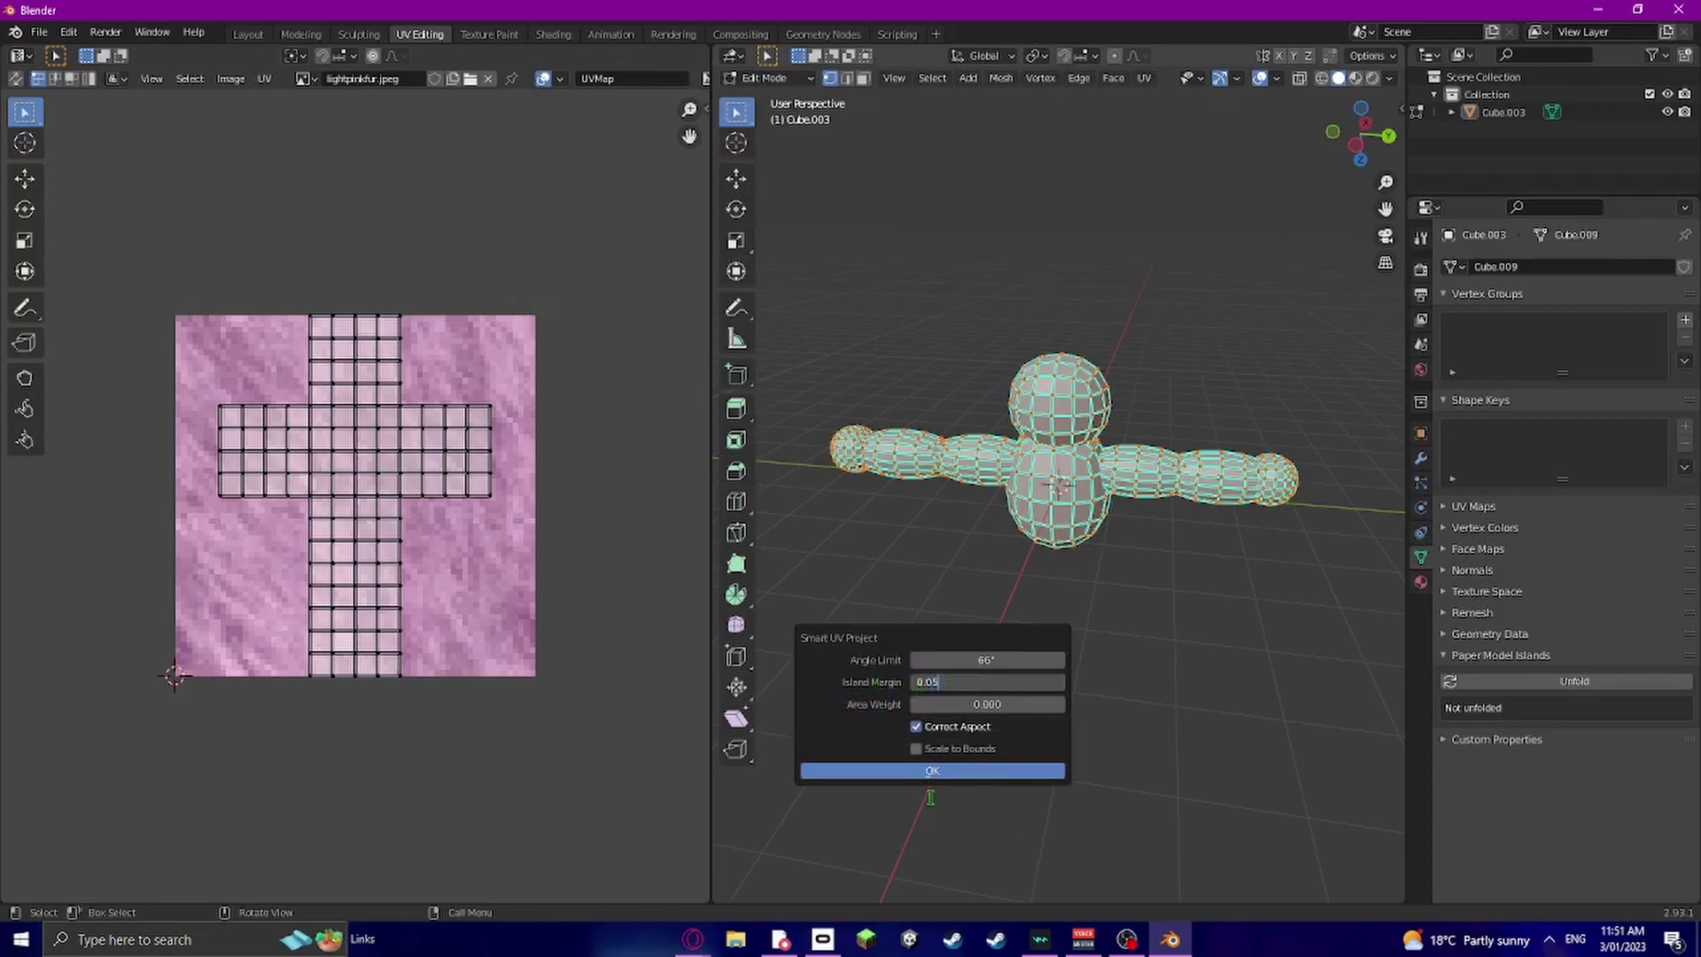
pyautogui.click(947, 771)
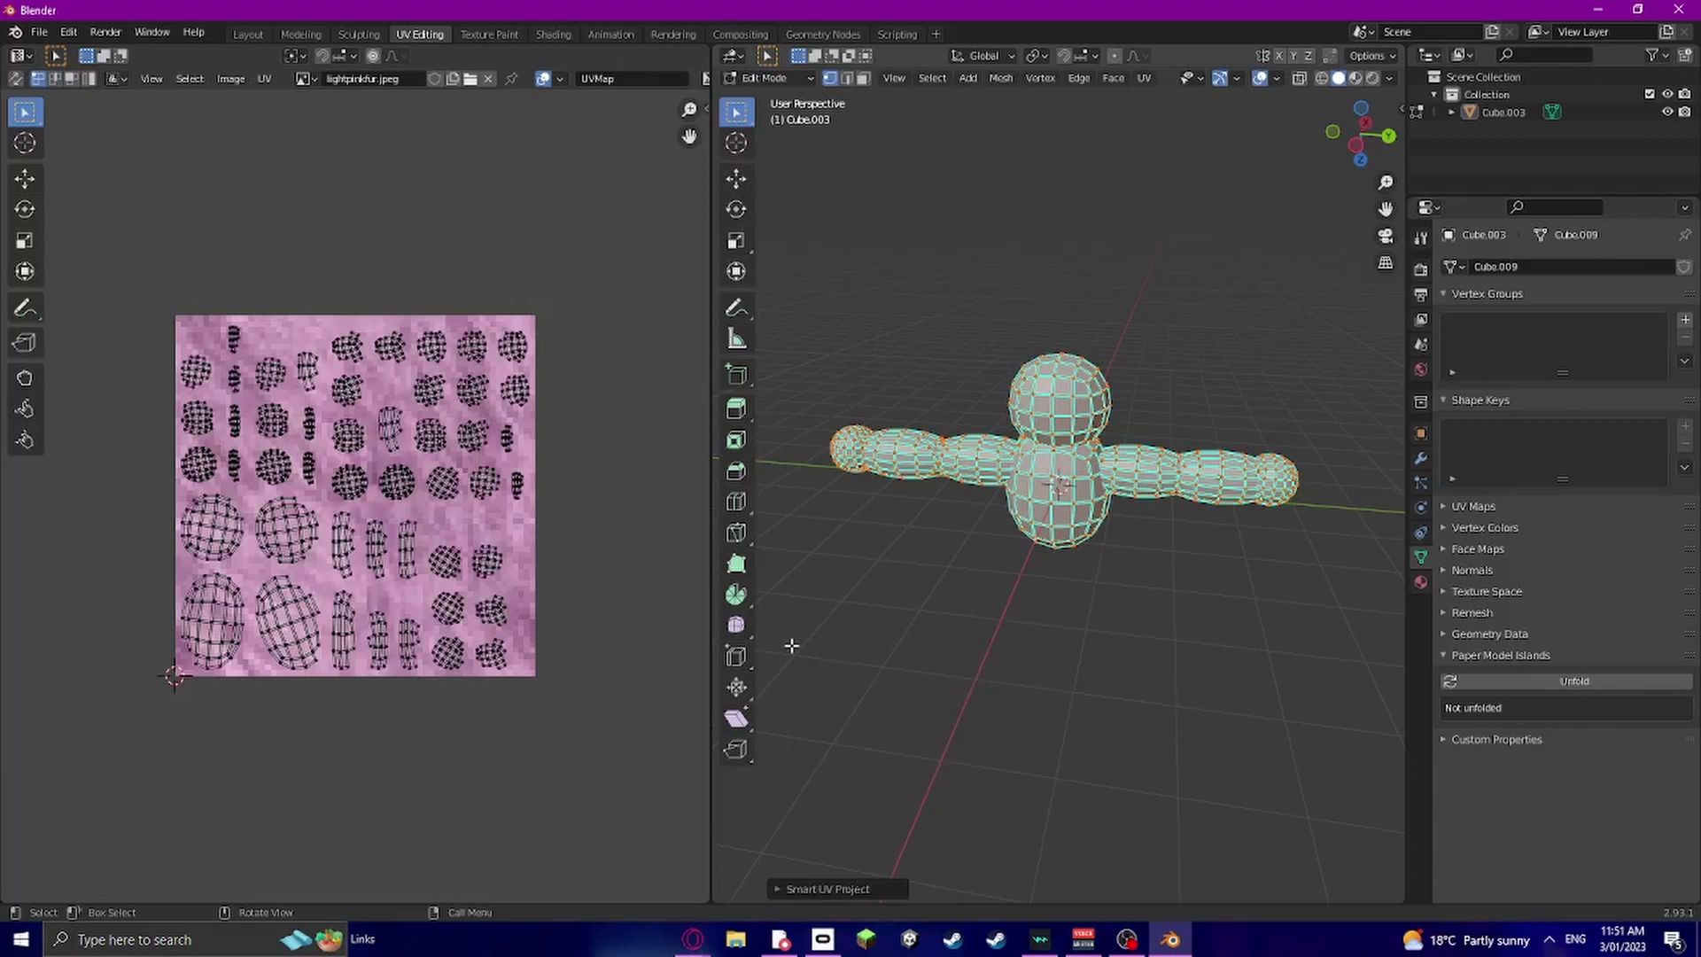
pyautogui.scroll(2, 202, 465)
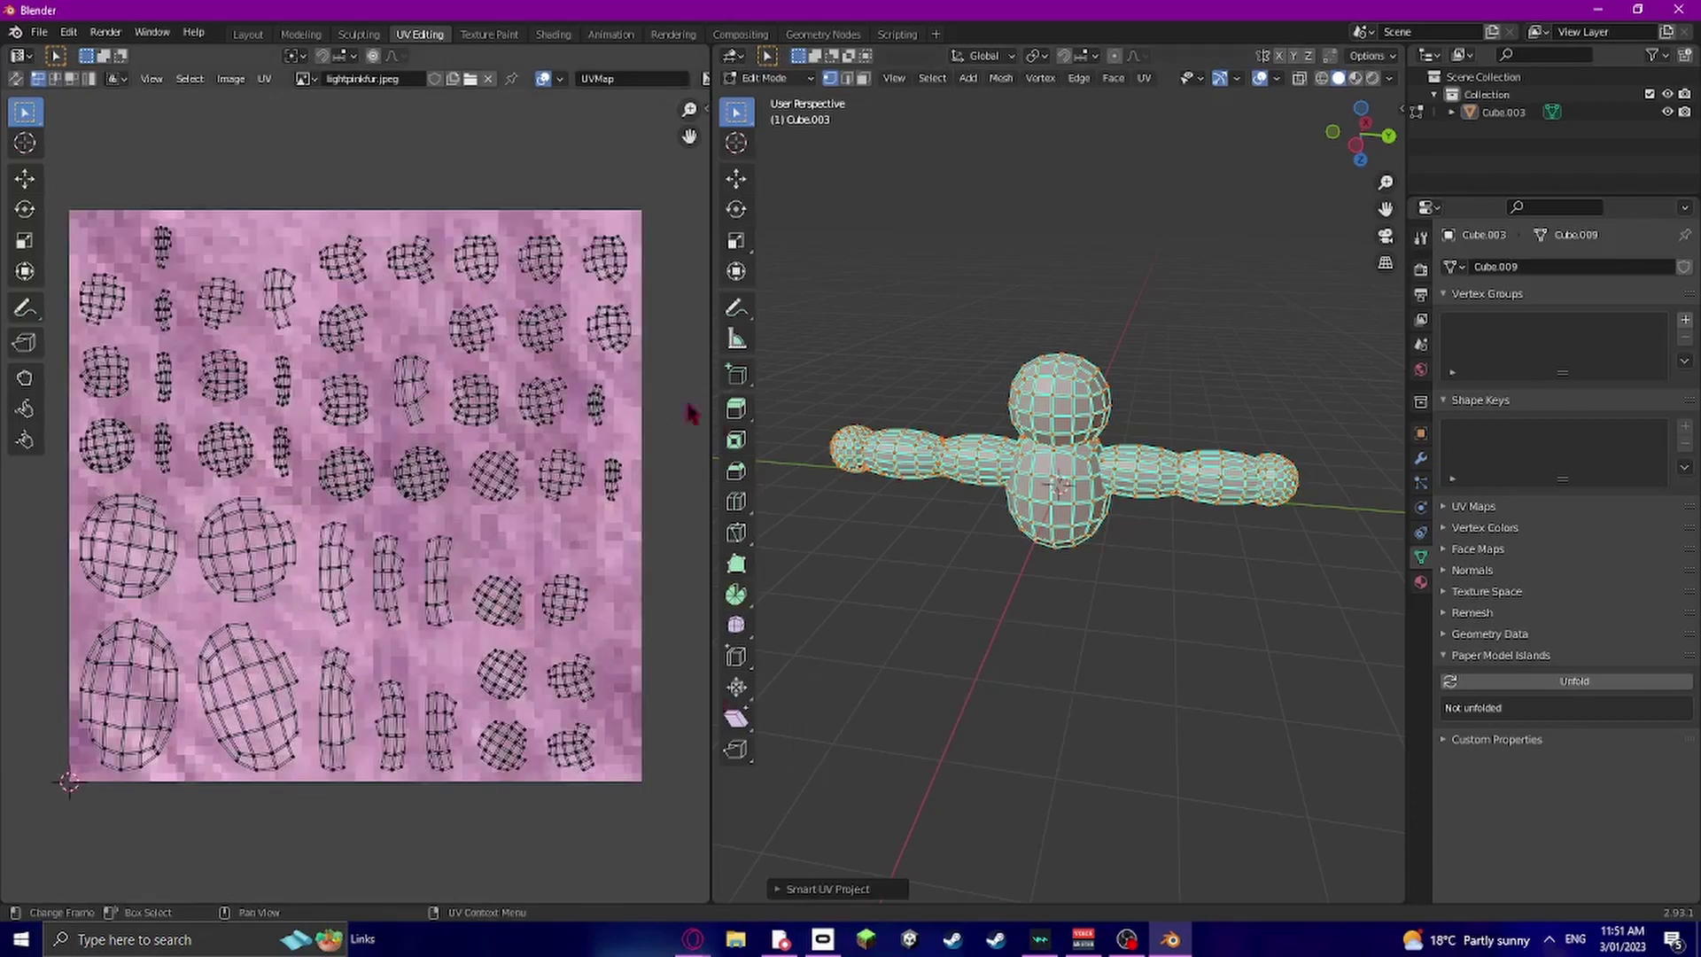
pyautogui.hotkey('alt', 'a')
pyautogui.scroll(3, 1090, 258)
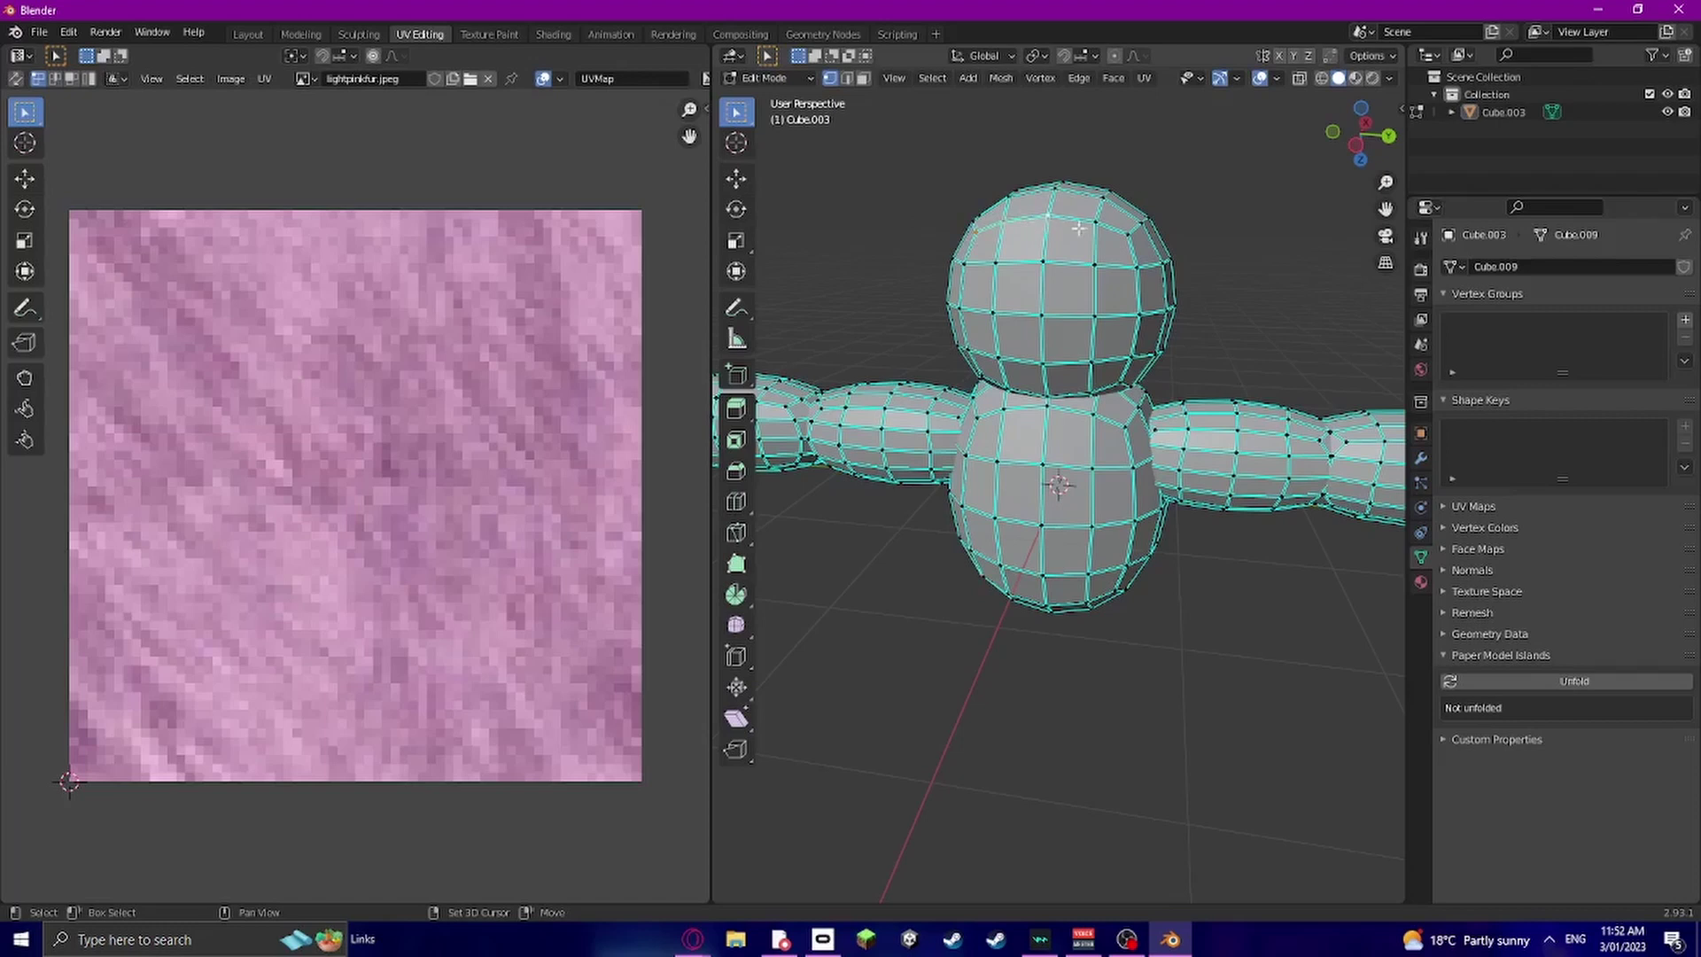
# Display the cat photo cate.jpg as the UV editor's image and zoom to fit
pyautogui.click(304, 79)
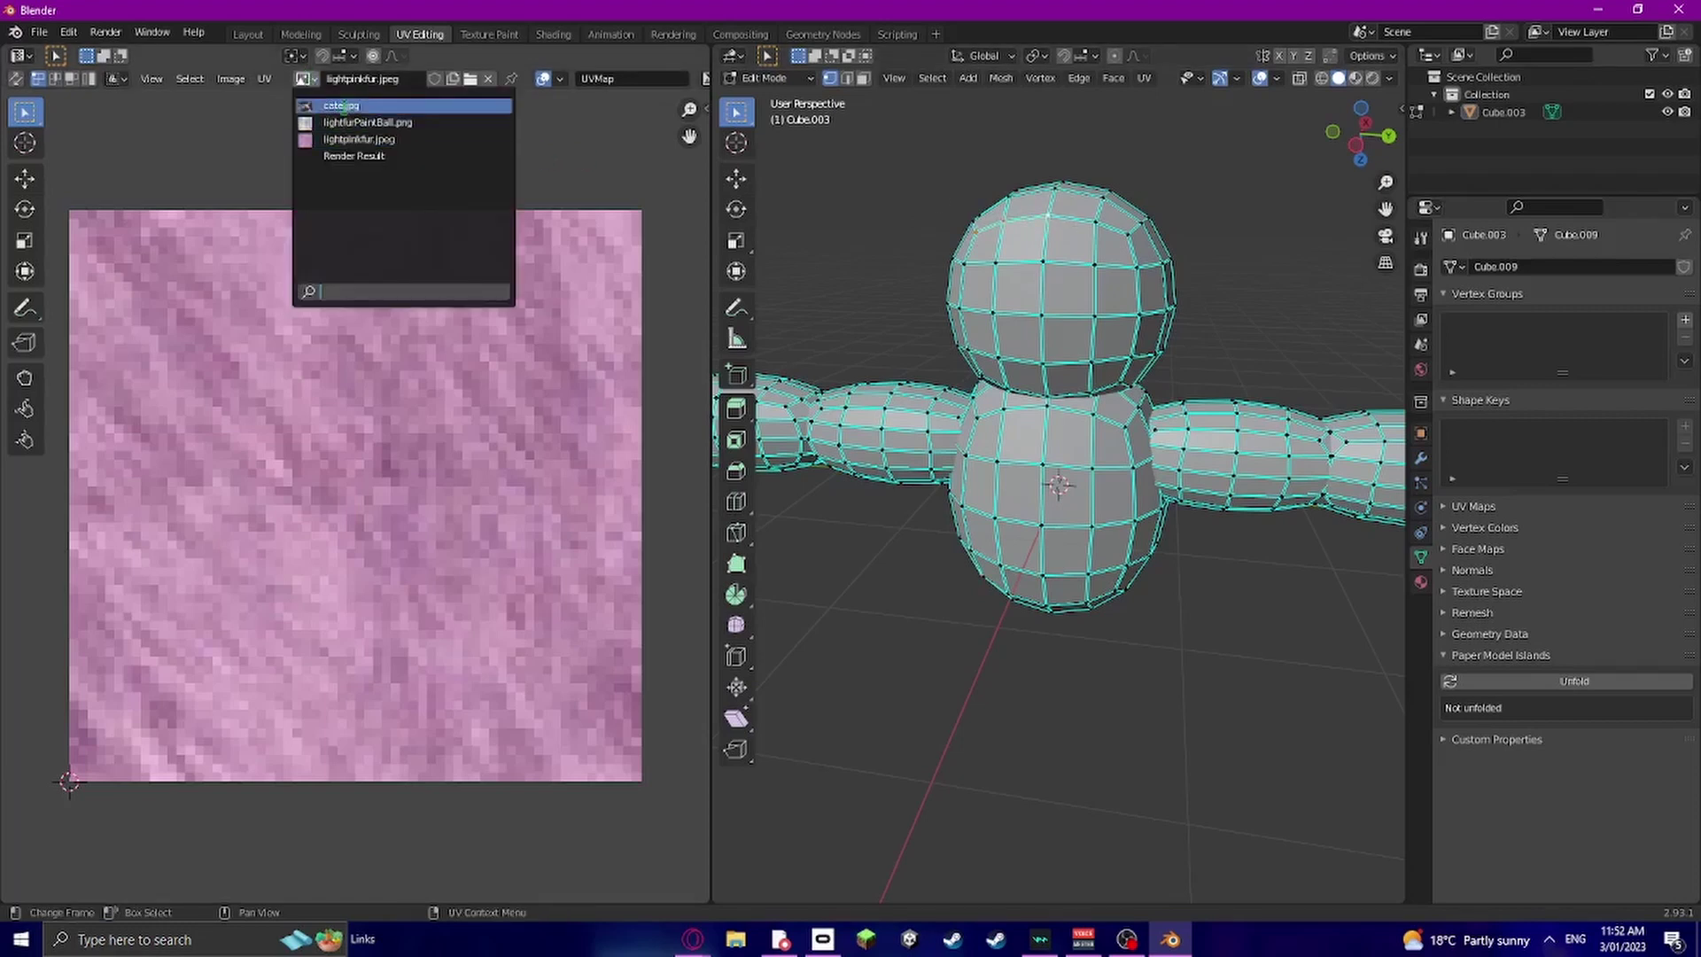
pyautogui.click(341, 105)
pyautogui.scroll(-5, 437, 363)
pyautogui.scroll(-1, 418, 390)
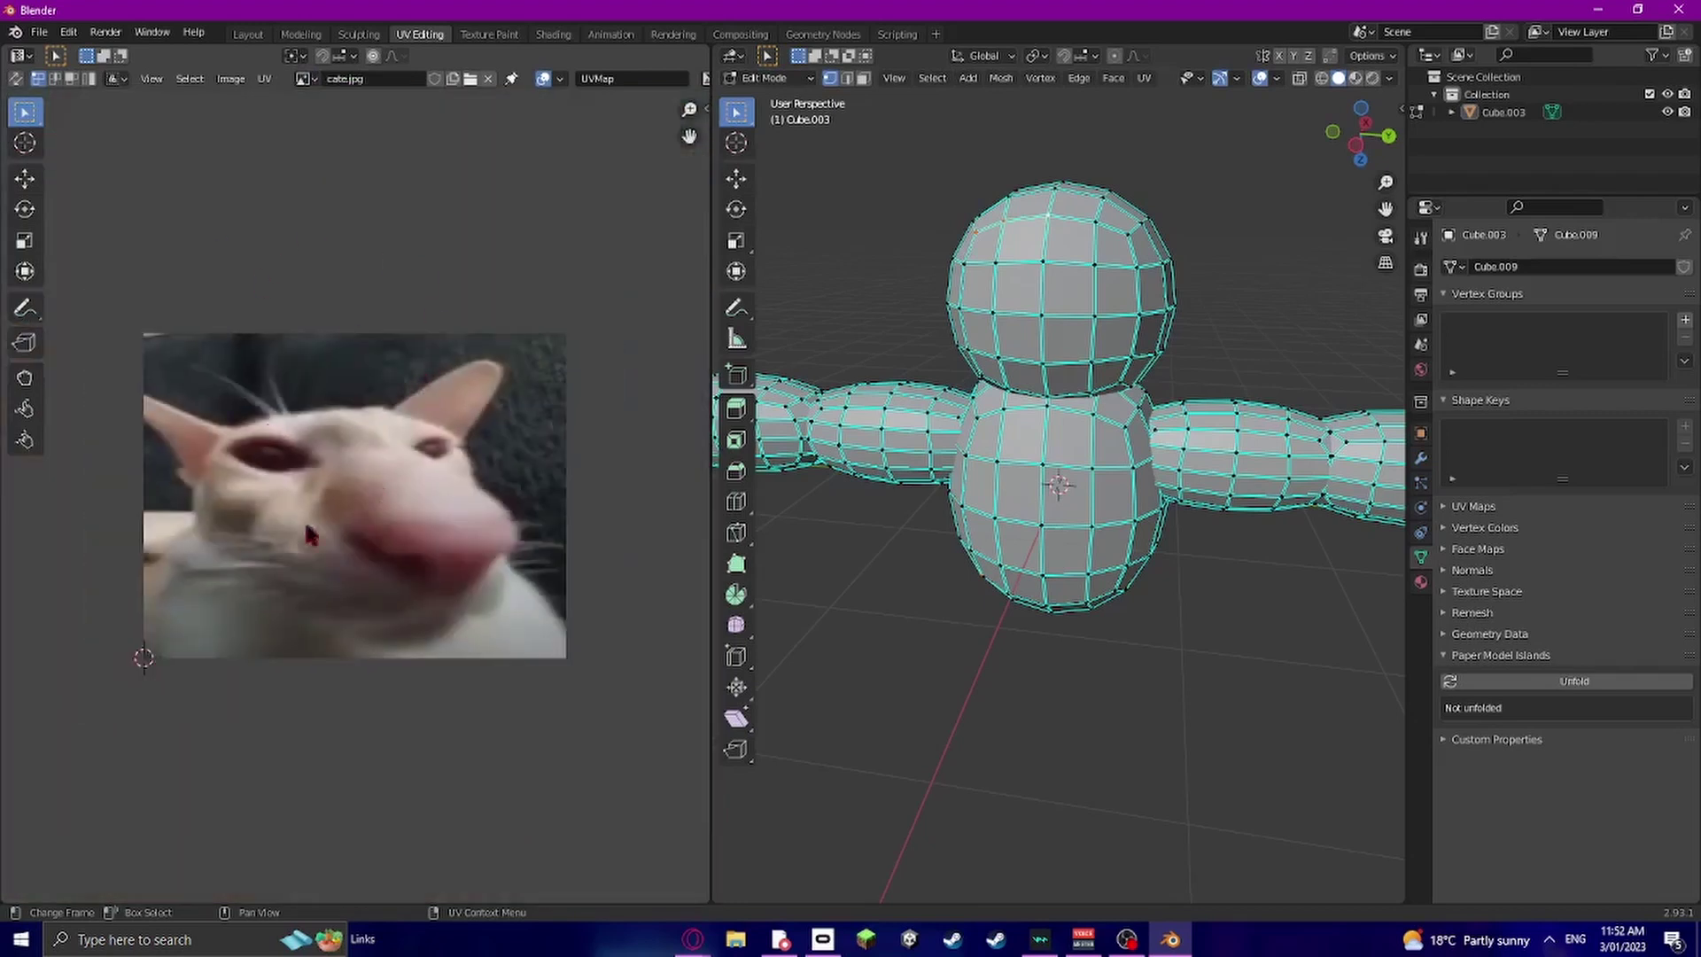
pyautogui.scroll(1, 372, 528)
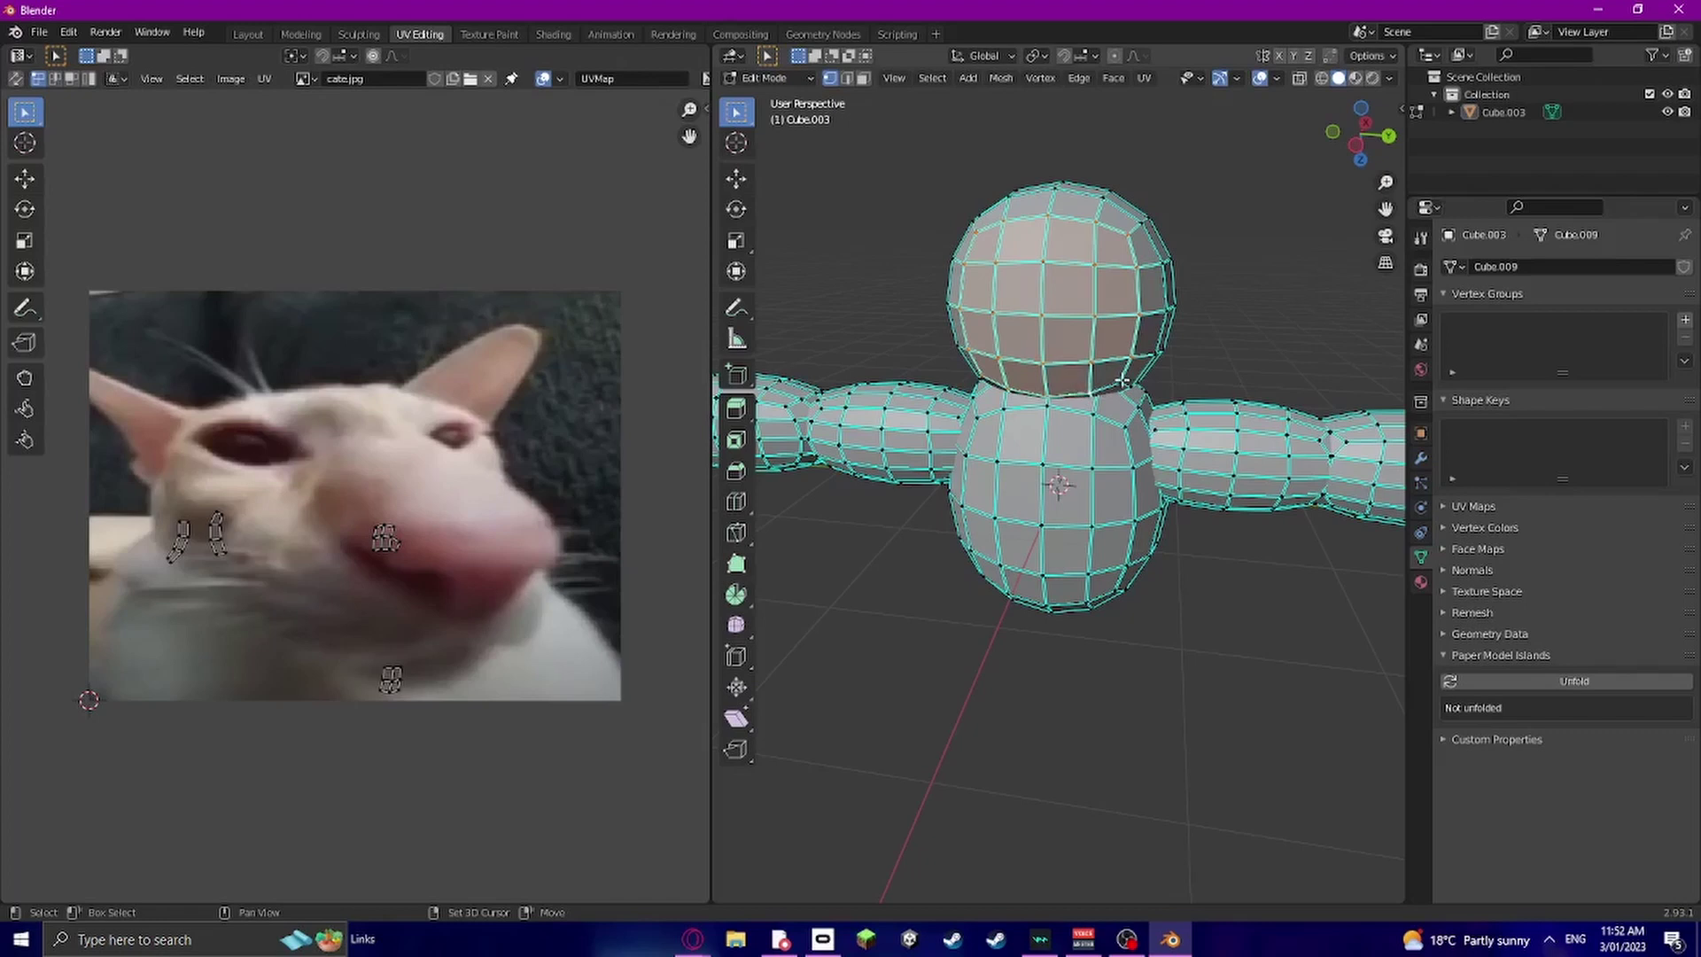
pyautogui.scroll(1, 114, 676)
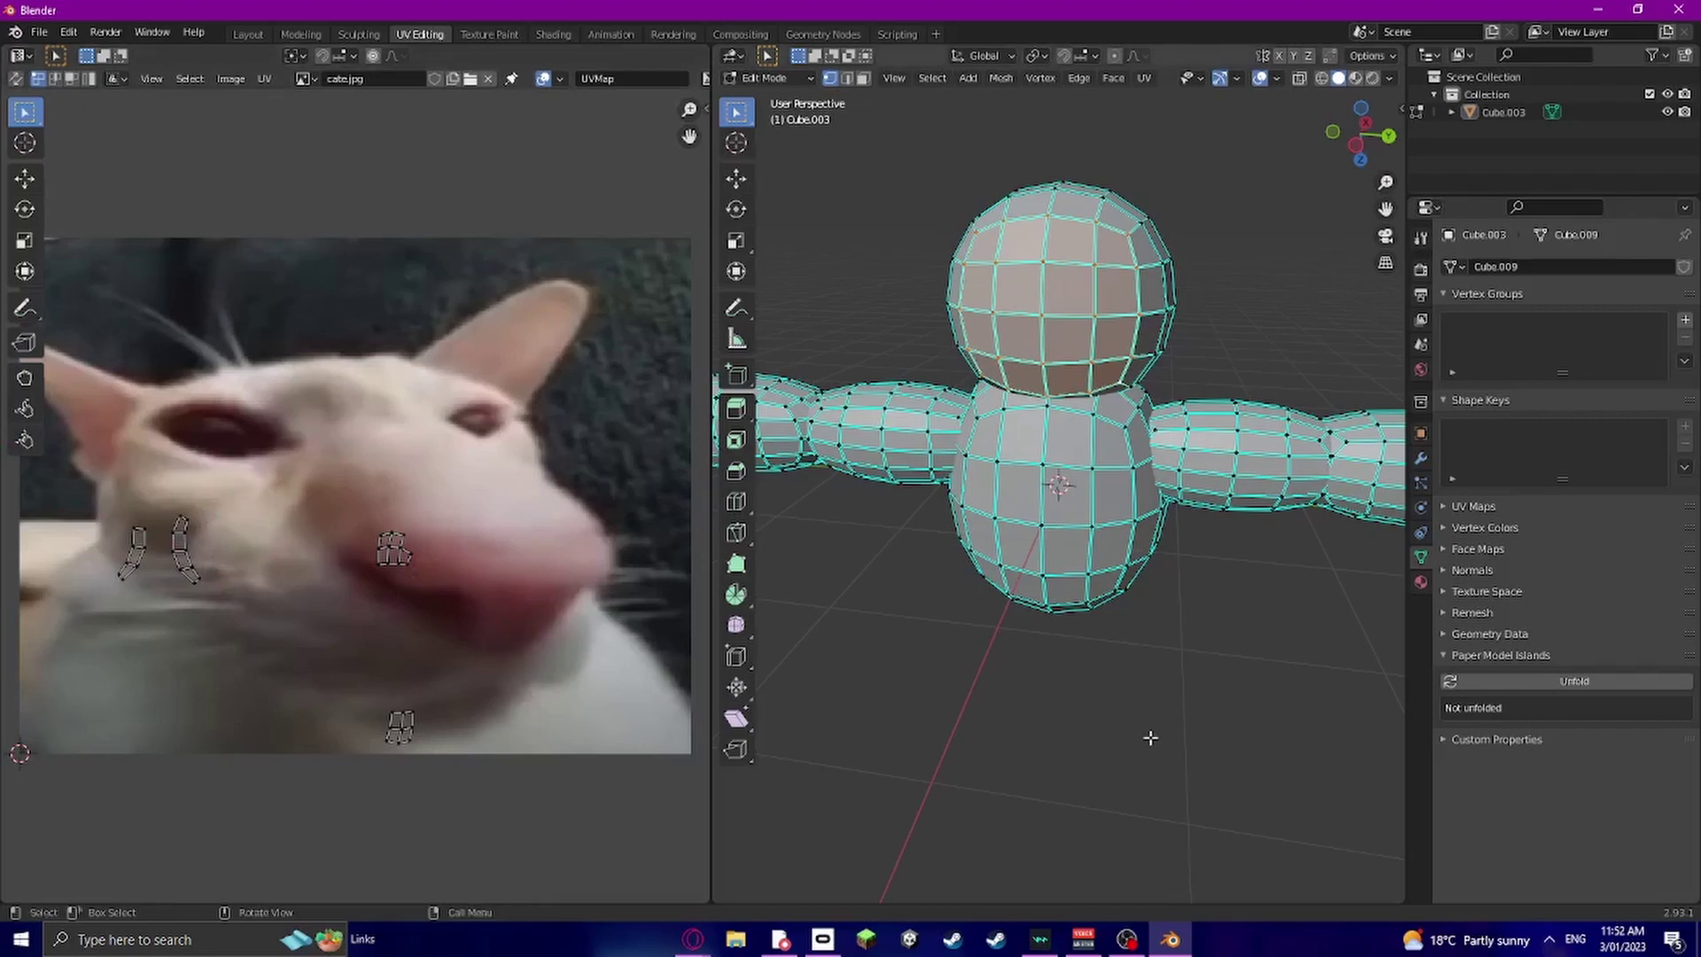
# Smart UV Project the selected head faces
pyautogui.press('u')
pyautogui.click(1146, 688)
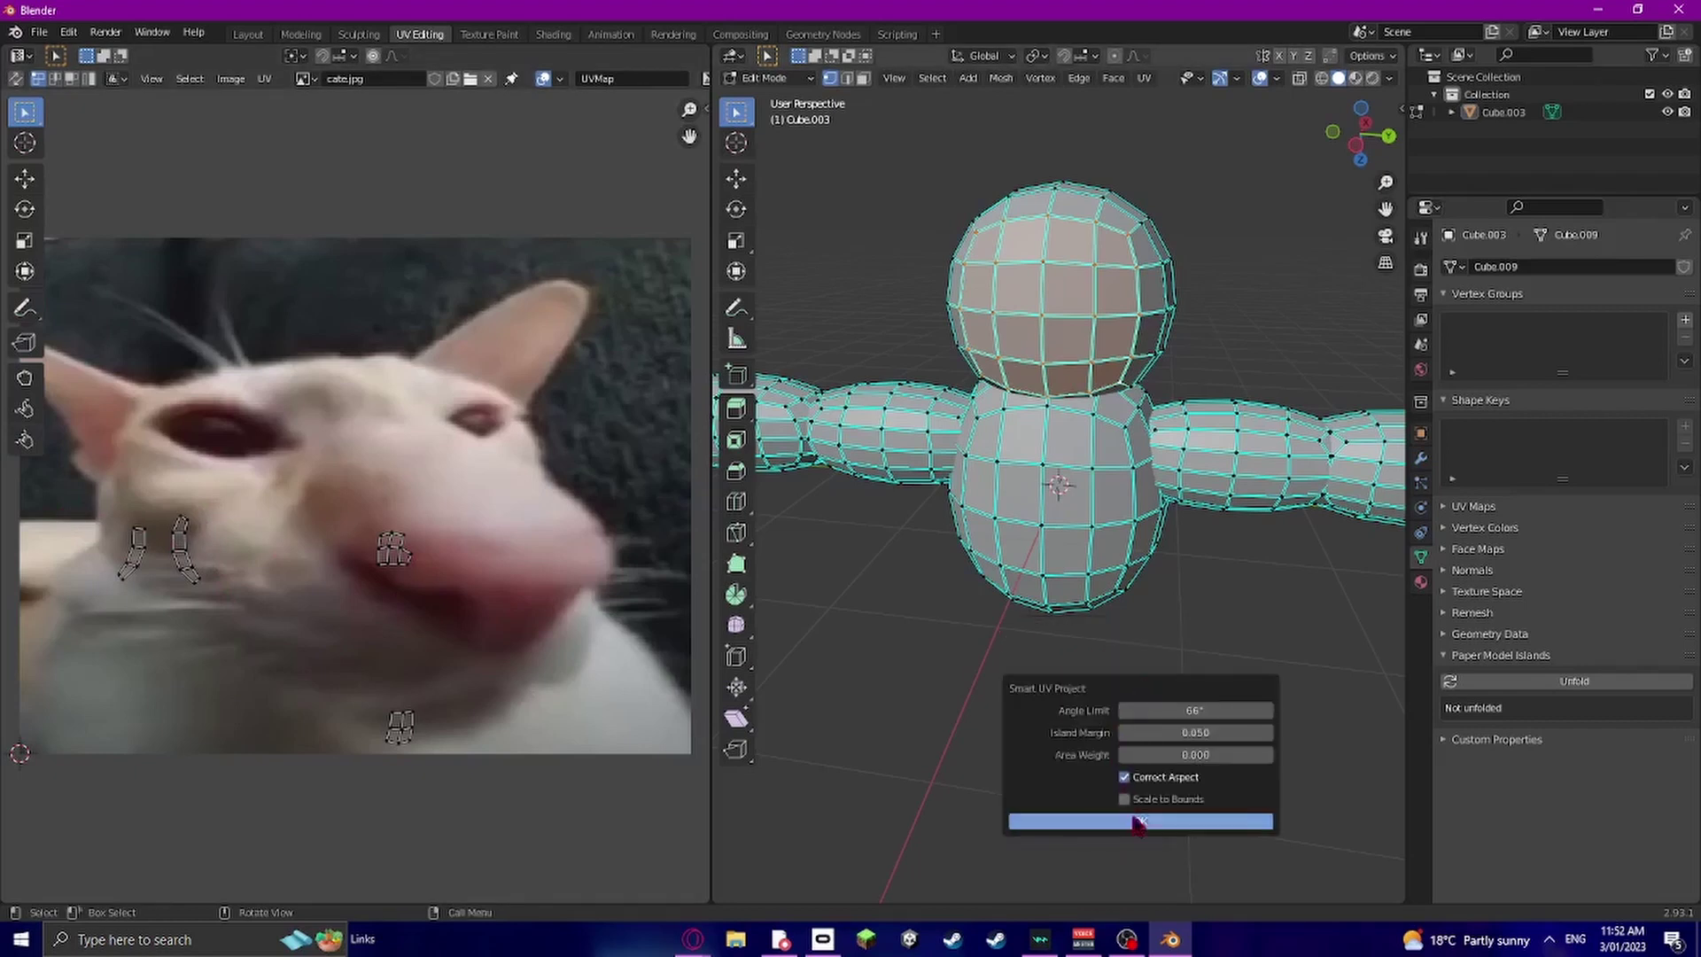
pyautogui.click(1136, 820)
pyautogui.scroll(-4, 251, 342)
pyautogui.scroll(3, 162, 365)
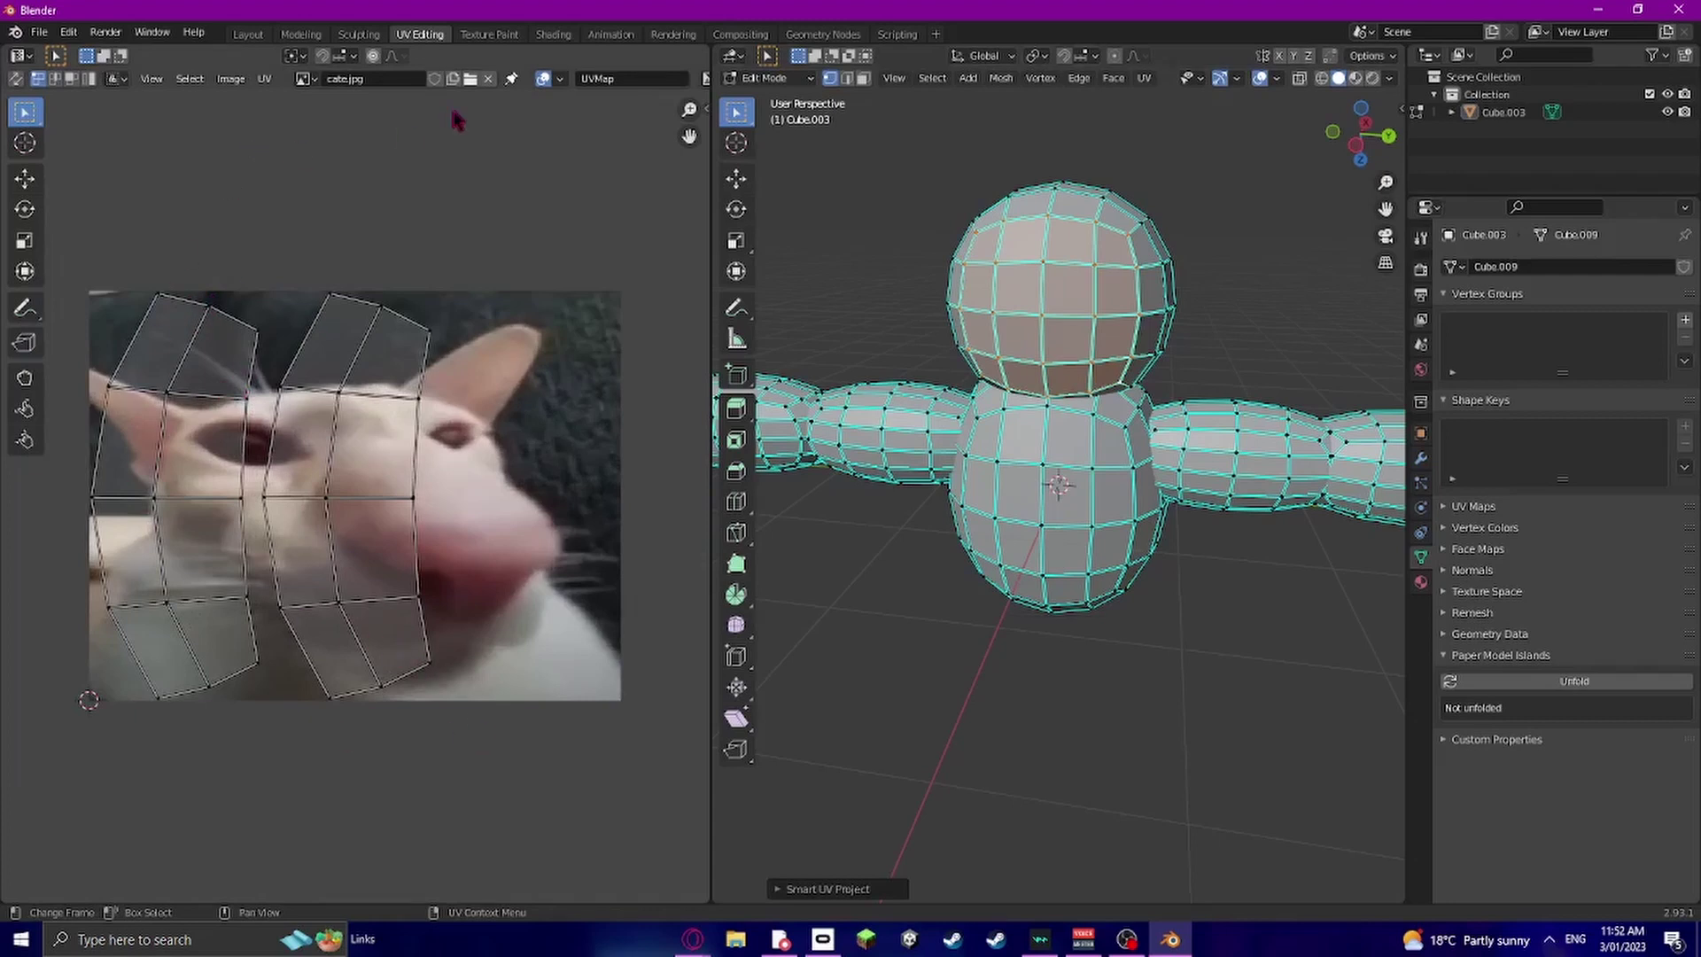
# Switch to Material Preview and assign the face material to the head faces
pyautogui.click(1356, 78)
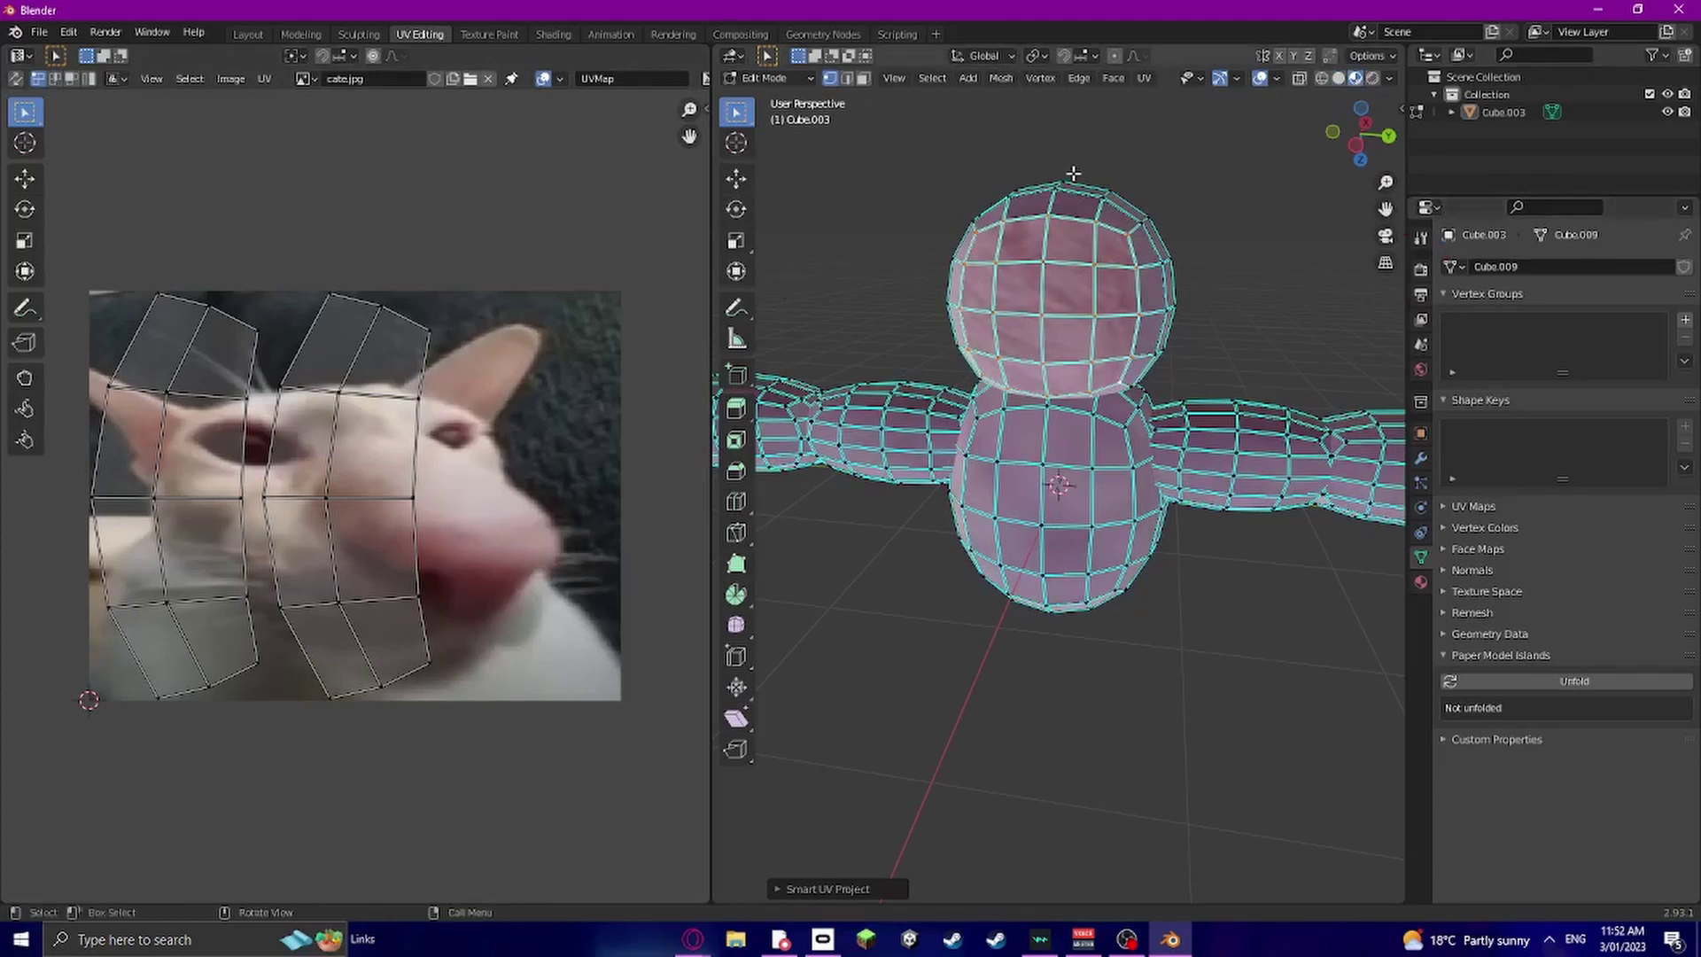
pyautogui.click(1421, 586)
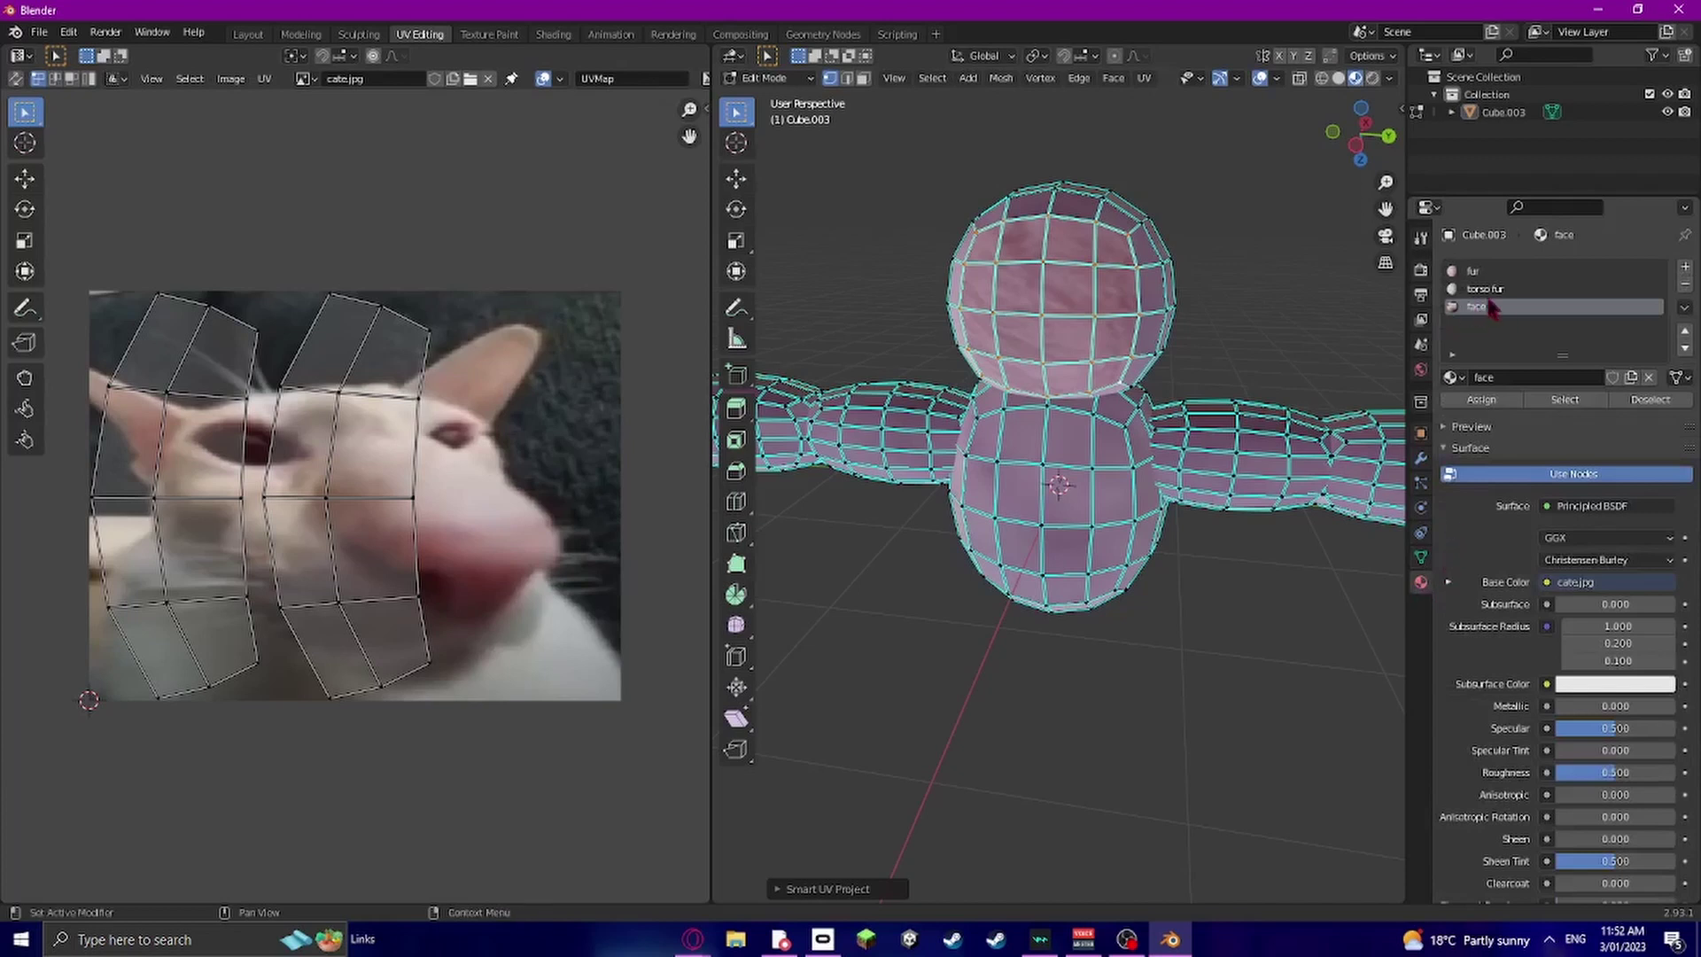
pyautogui.click(1485, 400)
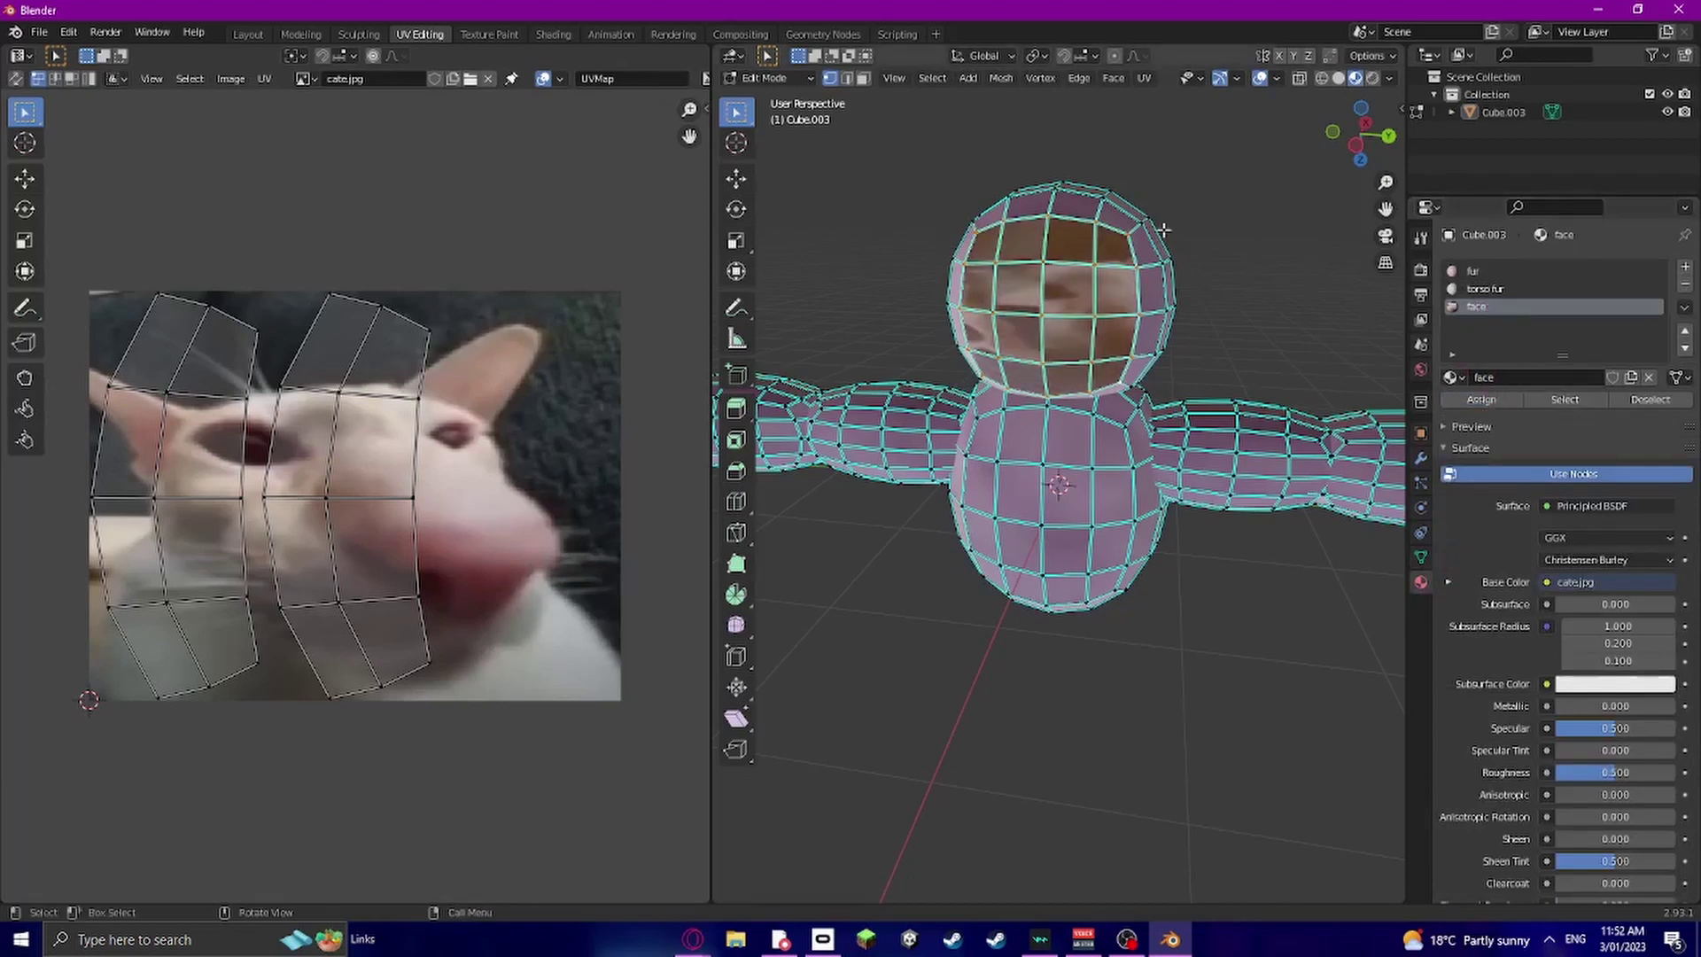
pyautogui.scroll(2, 1067, 177)
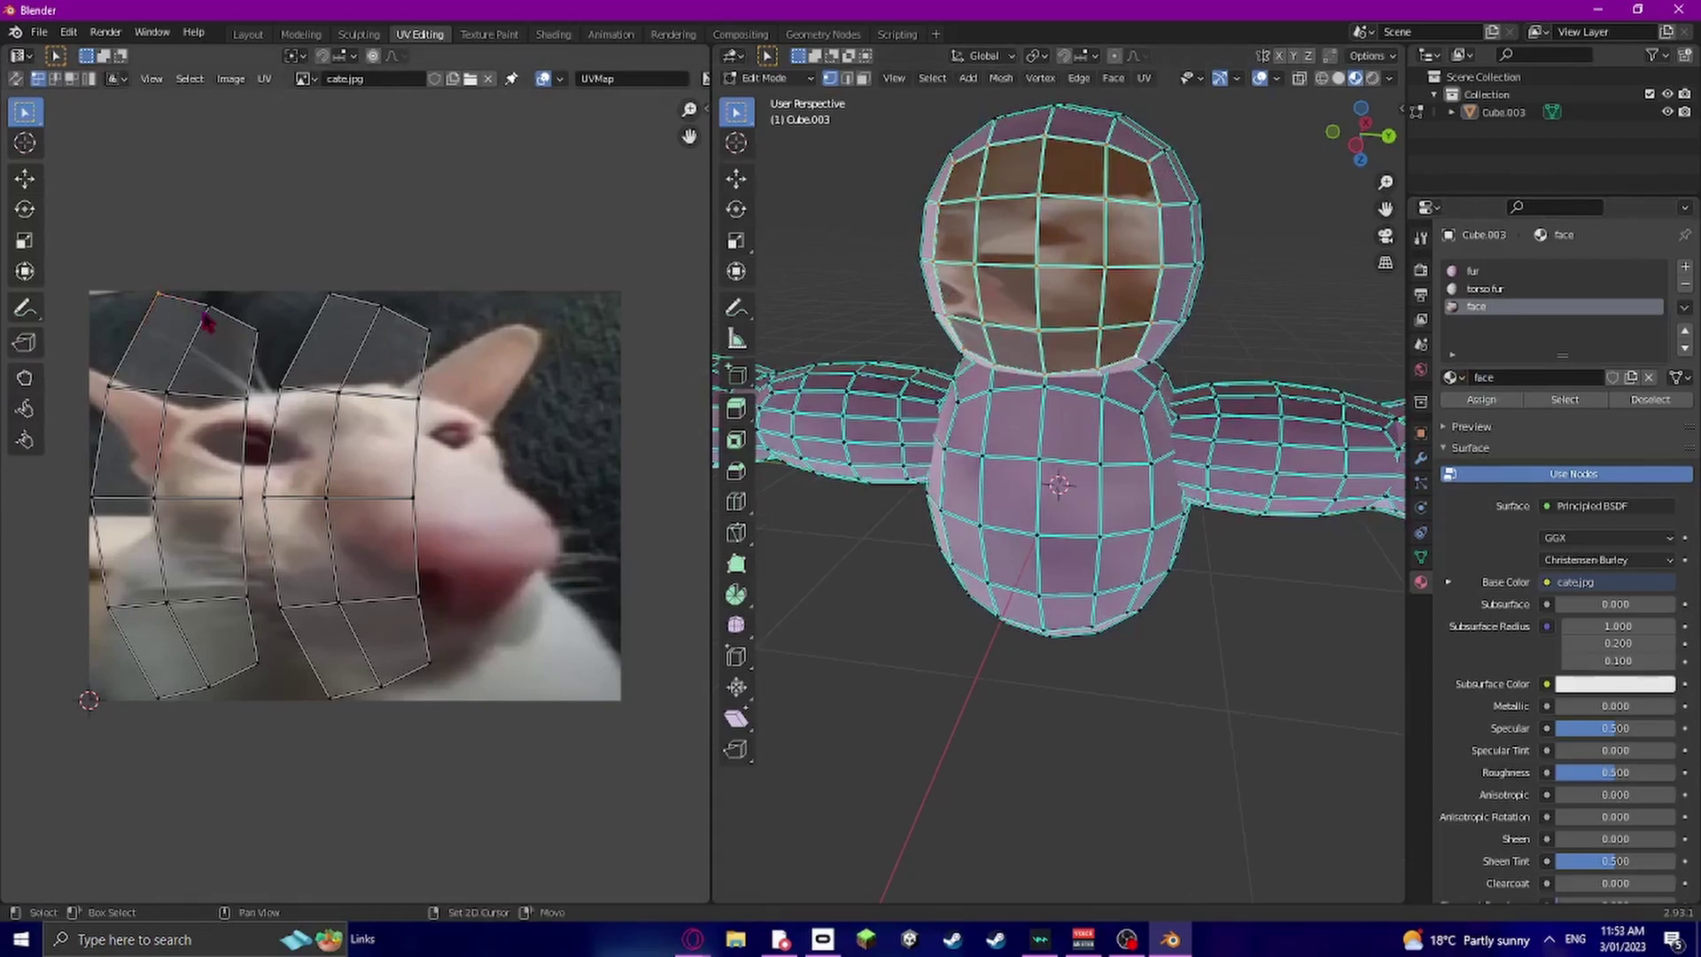
# Select the left head UV island's vertices and rotate it about 190 degrees
pyautogui.keyDown('shift'); pyautogui.click(246, 400); pyautogui.keyUp('shift')
pyautogui.keyDown('shift'); pyautogui.click(170, 390); pyautogui.keyUp('shift')
pyautogui.keyDown('shift'); pyautogui.click(111, 387); pyautogui.keyUp('shift')
pyautogui.keyDown('shift'); pyautogui.click(94, 506); pyautogui.keyUp('shift')
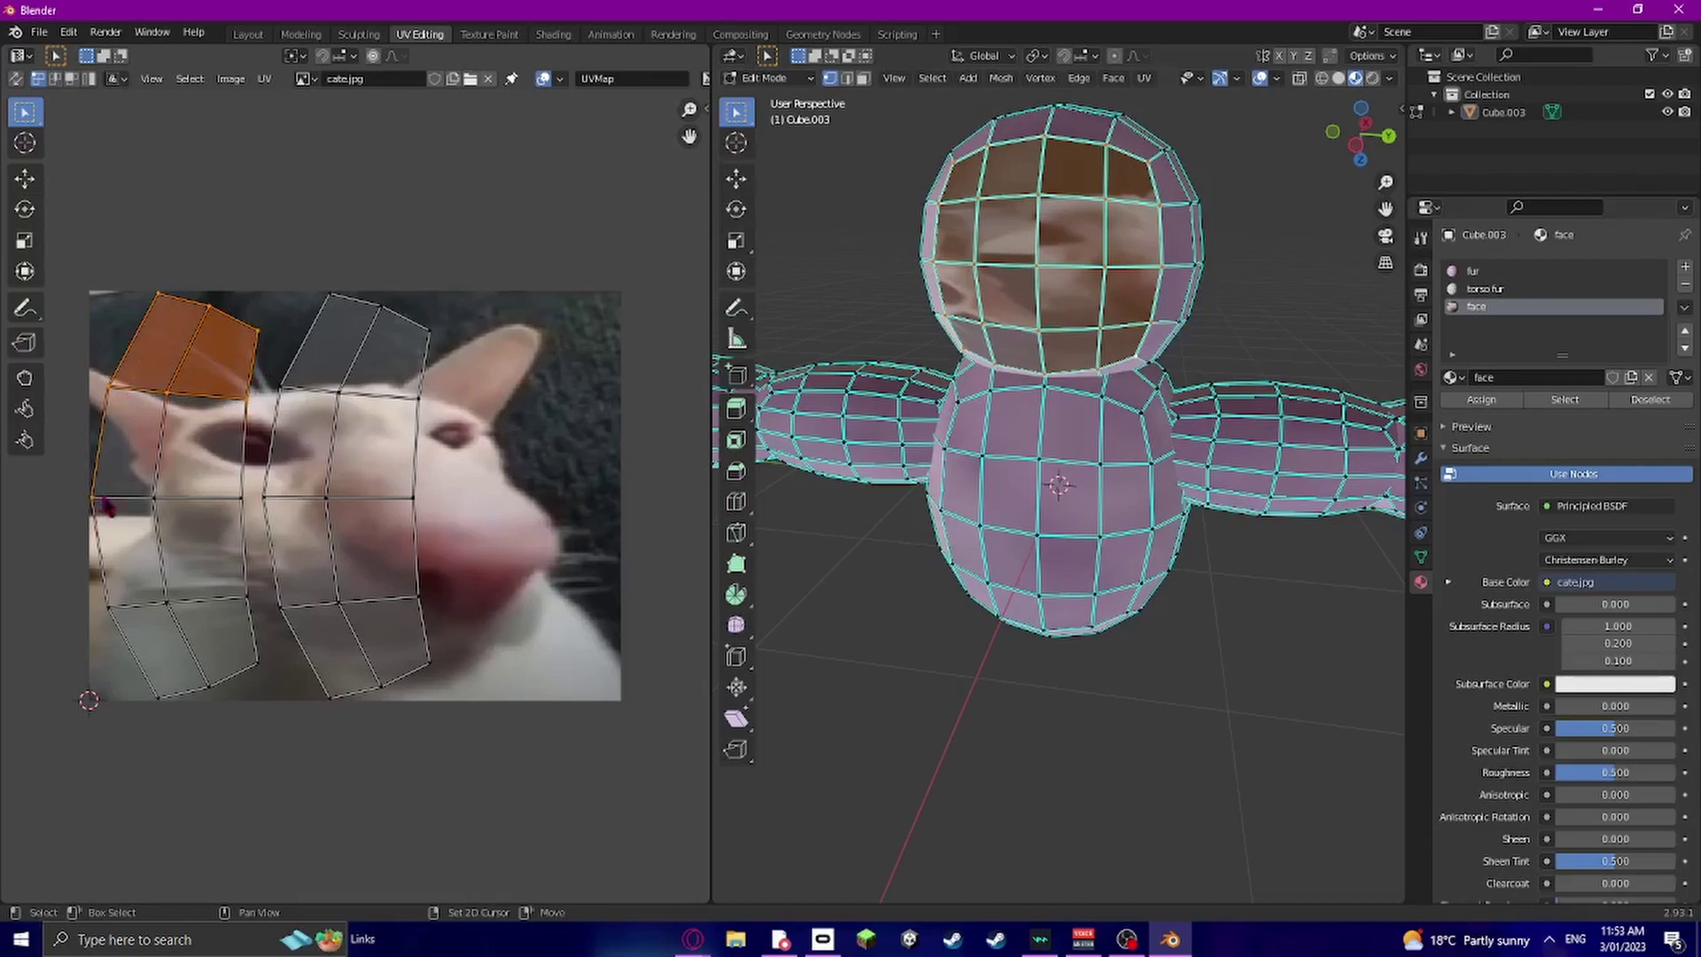
pyautogui.keyDown('shift'); pyautogui.click(156, 505); pyautogui.keyUp('shift')
pyautogui.keyDown('shift'); pyautogui.click(240, 500); pyautogui.keyUp('shift')
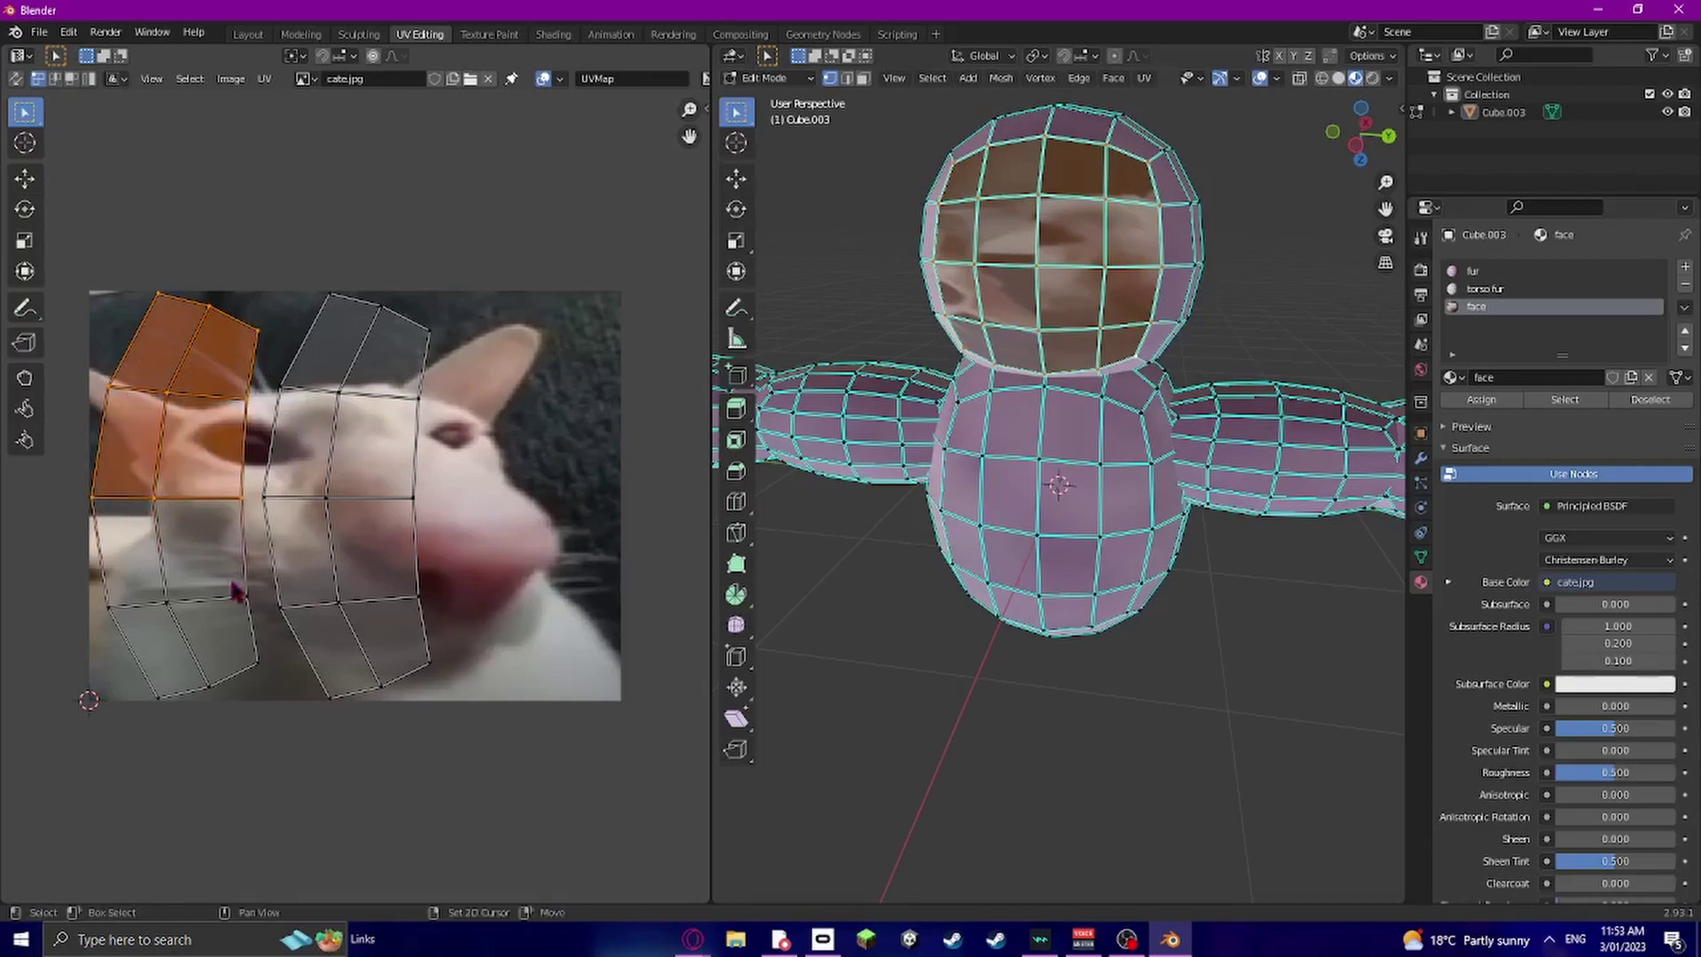
pyautogui.keyDown('shift'); pyautogui.click(243, 598); pyautogui.keyUp('shift')
pyautogui.keyDown('shift'); pyautogui.click(167, 611); pyautogui.keyUp('shift')
pyautogui.keyDown('shift'); pyautogui.click(116, 620); pyautogui.keyUp('shift')
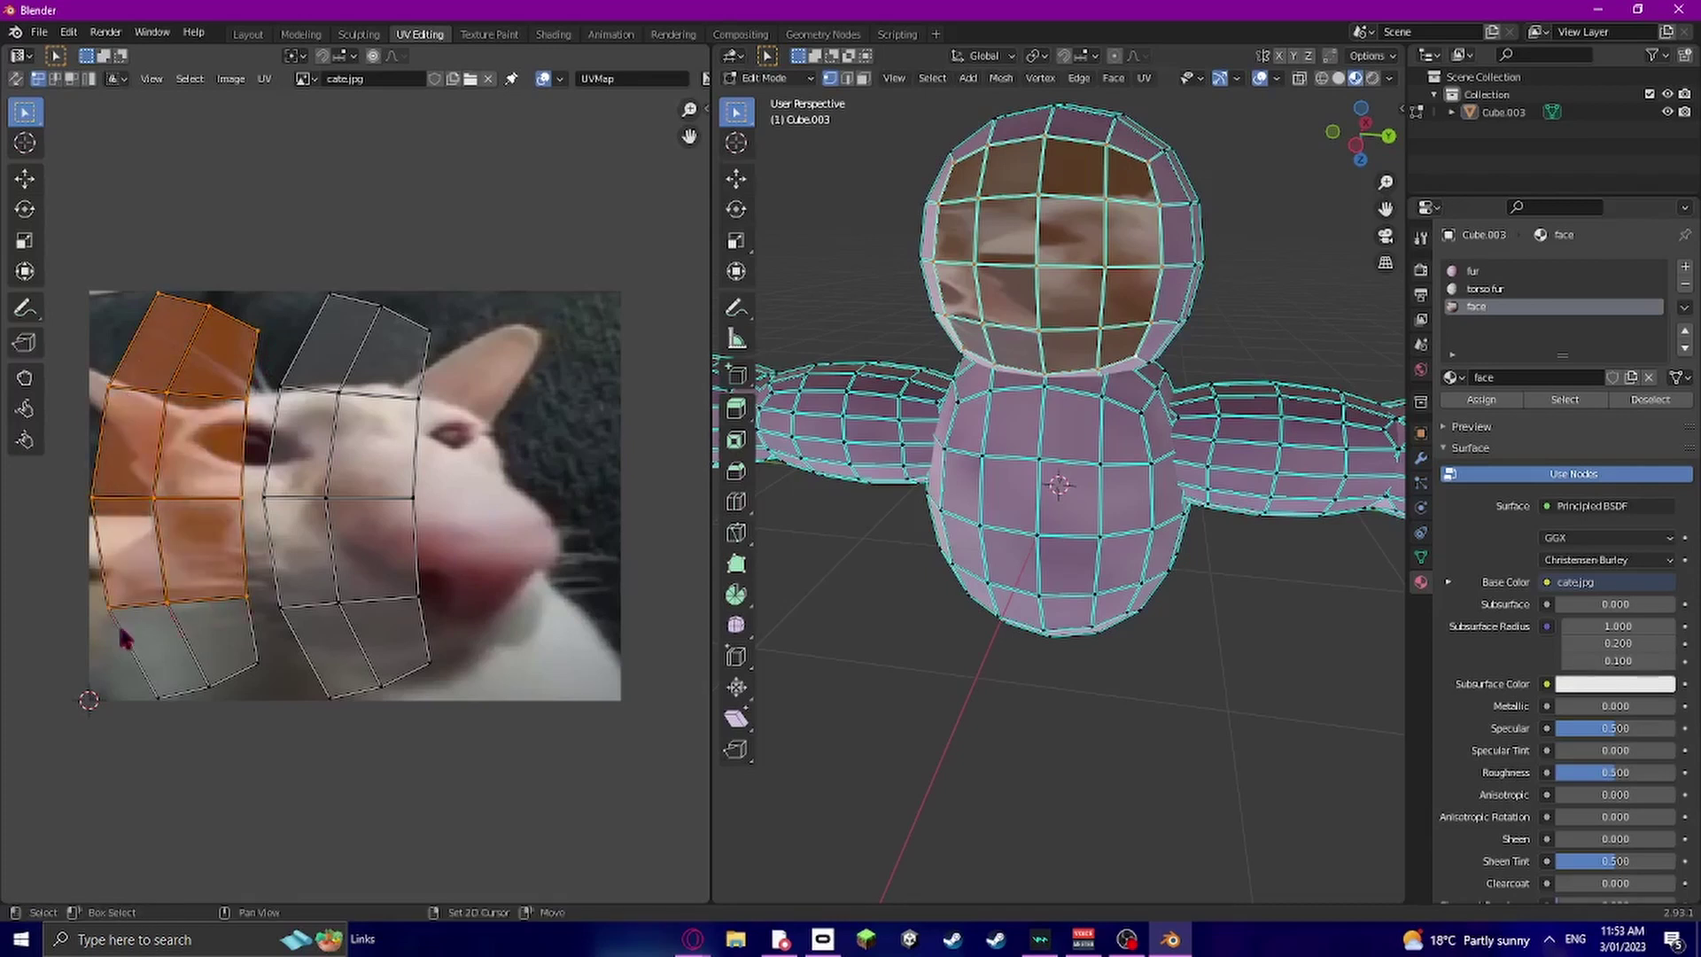
pyautogui.keyDown('shift'); pyautogui.click(157, 698); pyautogui.keyUp('shift')
pyautogui.keyDown('shift'); pyautogui.click(207, 686); pyautogui.keyUp('shift')
pyautogui.keyDown('shift'); pyautogui.click(257, 661); pyautogui.keyUp('shift')
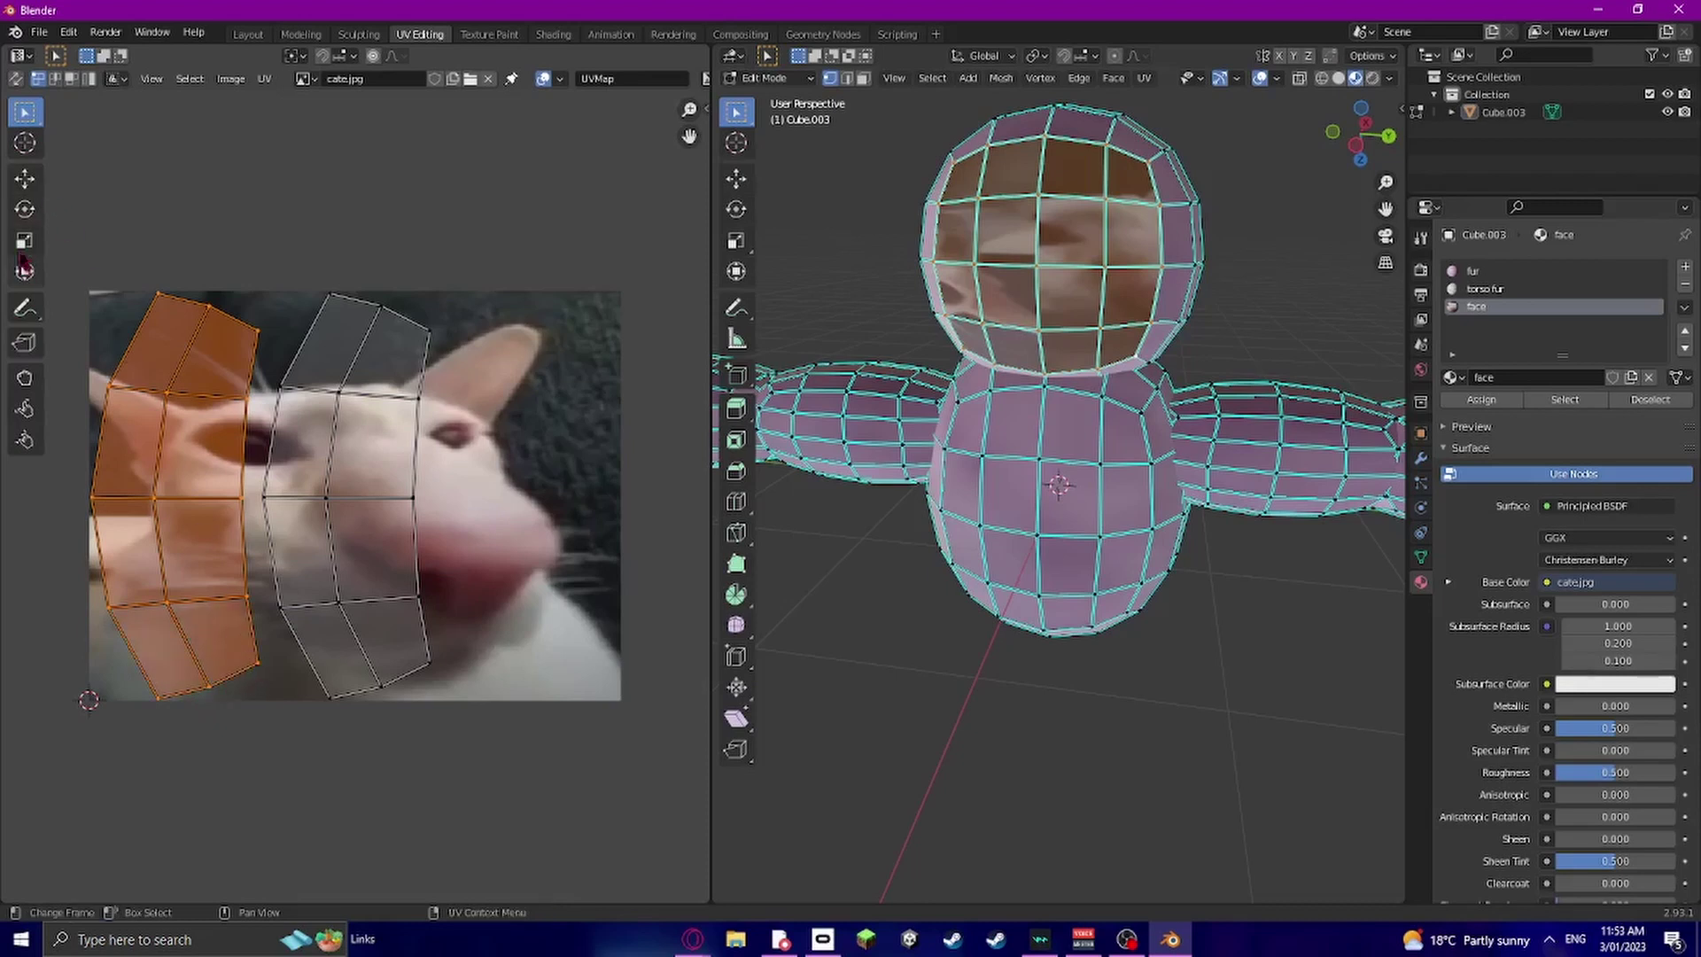
pyautogui.click(24, 209)
pyautogui.moveTo(190, 424); pyautogui.dragTo(88, 794)
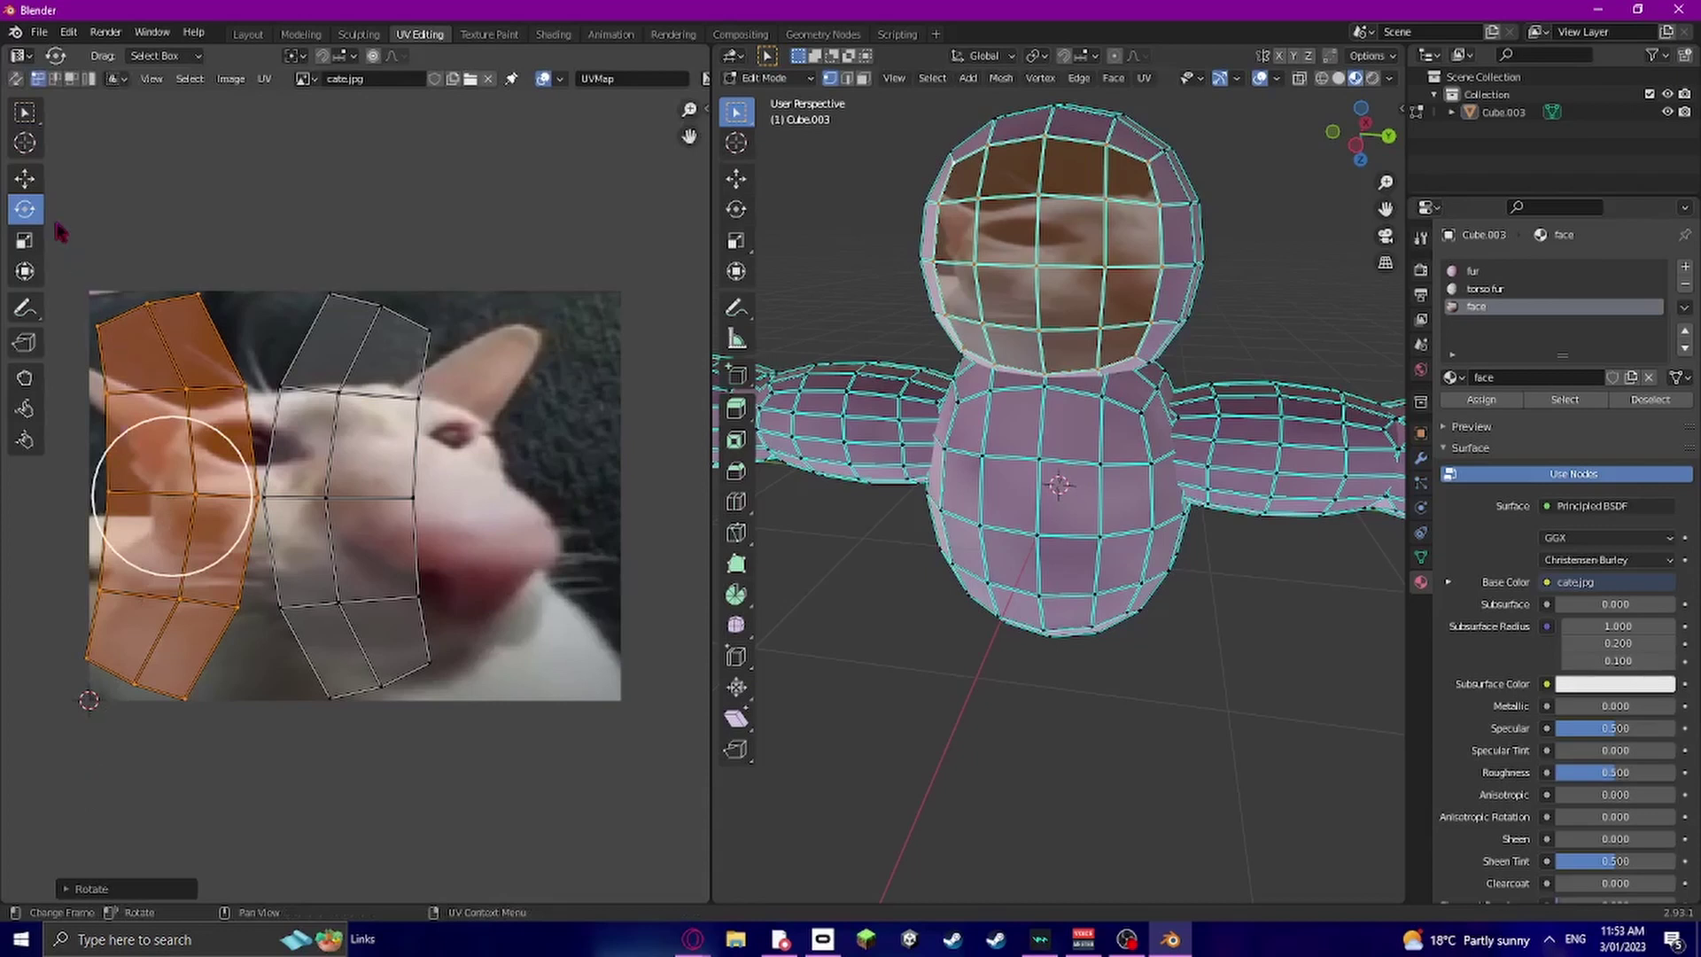
# Select both head UV islands, scale them about twofold, and shift them right over the cat's face
pyautogui.click(167, 217)
pyautogui.moveTo(505, 740); pyautogui.dragTo(90, 233)
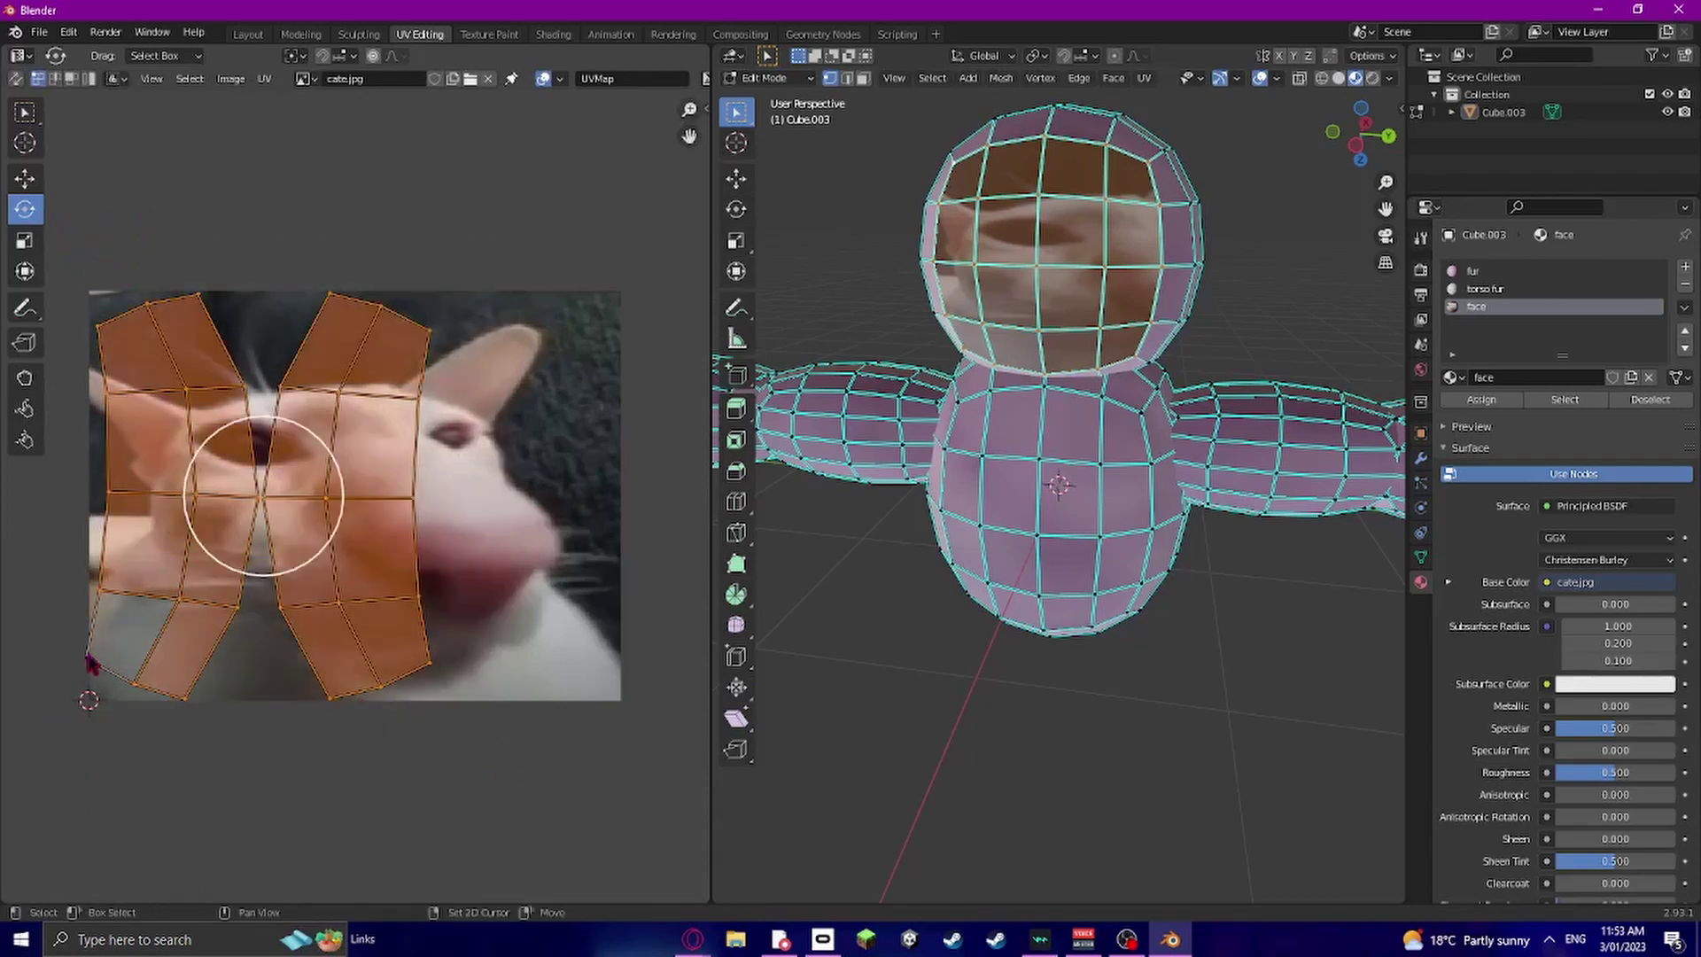
pyautogui.keyDown('shift'); pyautogui.click(87, 657); pyautogui.keyUp('shift')
pyautogui.click(23, 239)
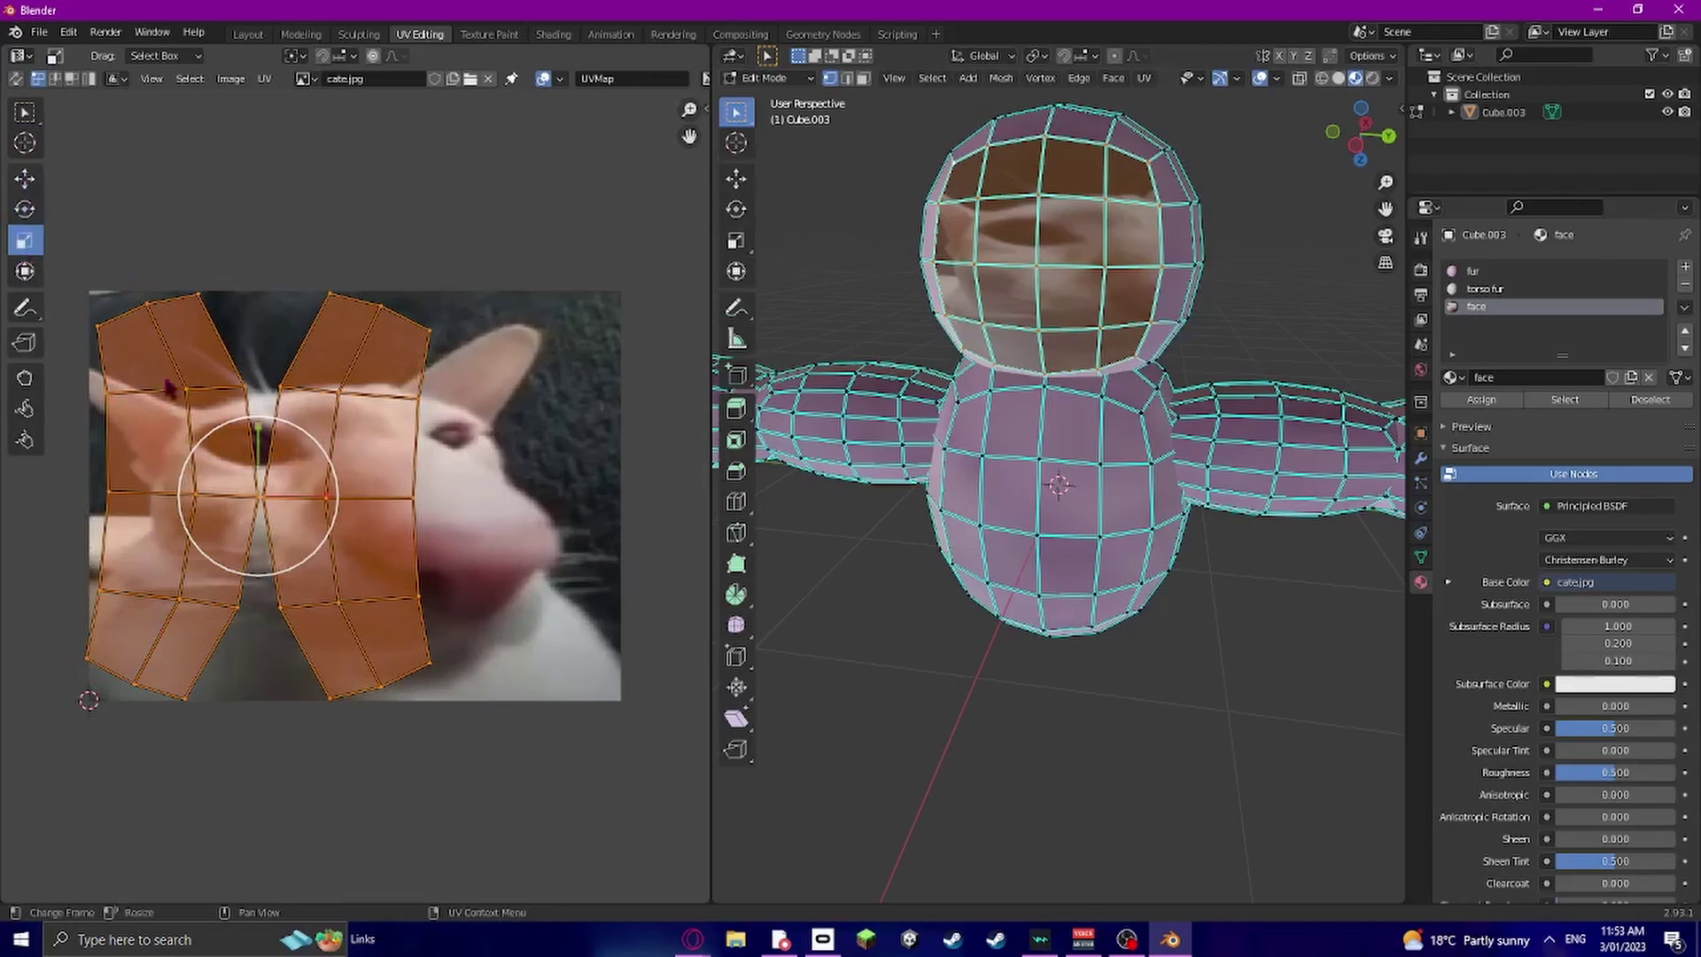
pyautogui.moveTo(282, 529); pyautogui.dragTo(423, 594)
pyautogui.click(24, 178)
# Deselect the head faces and show lightfurPaintBall.png fitted in the UV editor
pyautogui.click(912, 680)
pyautogui.scroll(2, 963, 436)
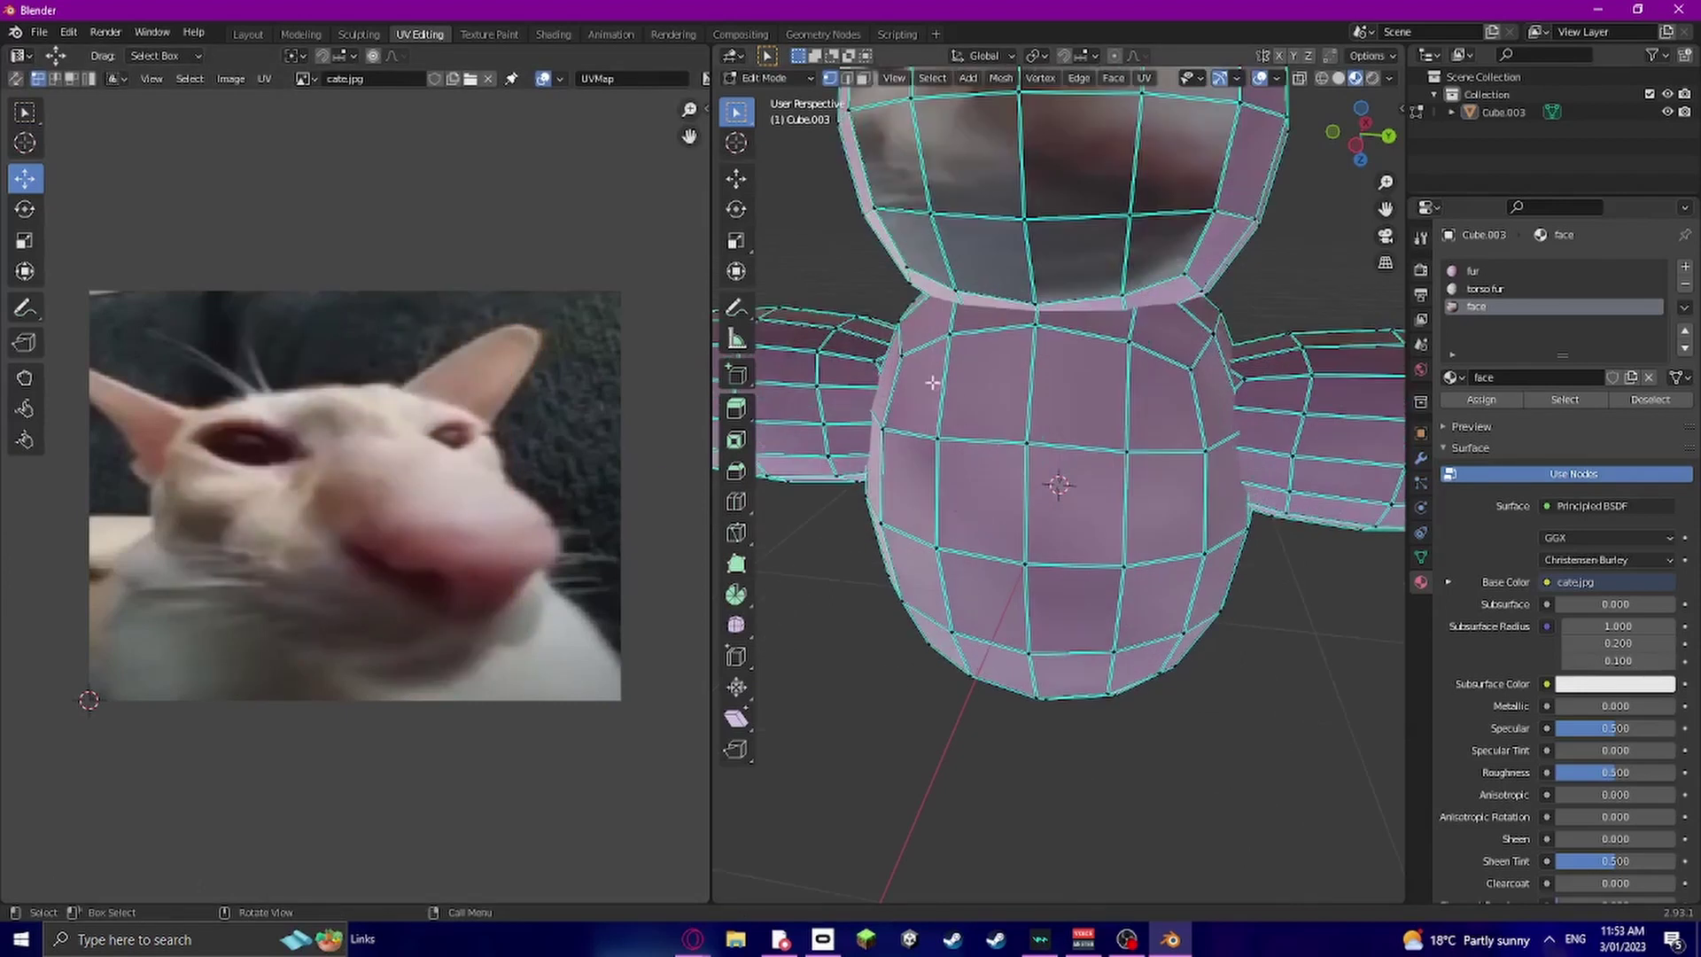
pyautogui.click(305, 79)
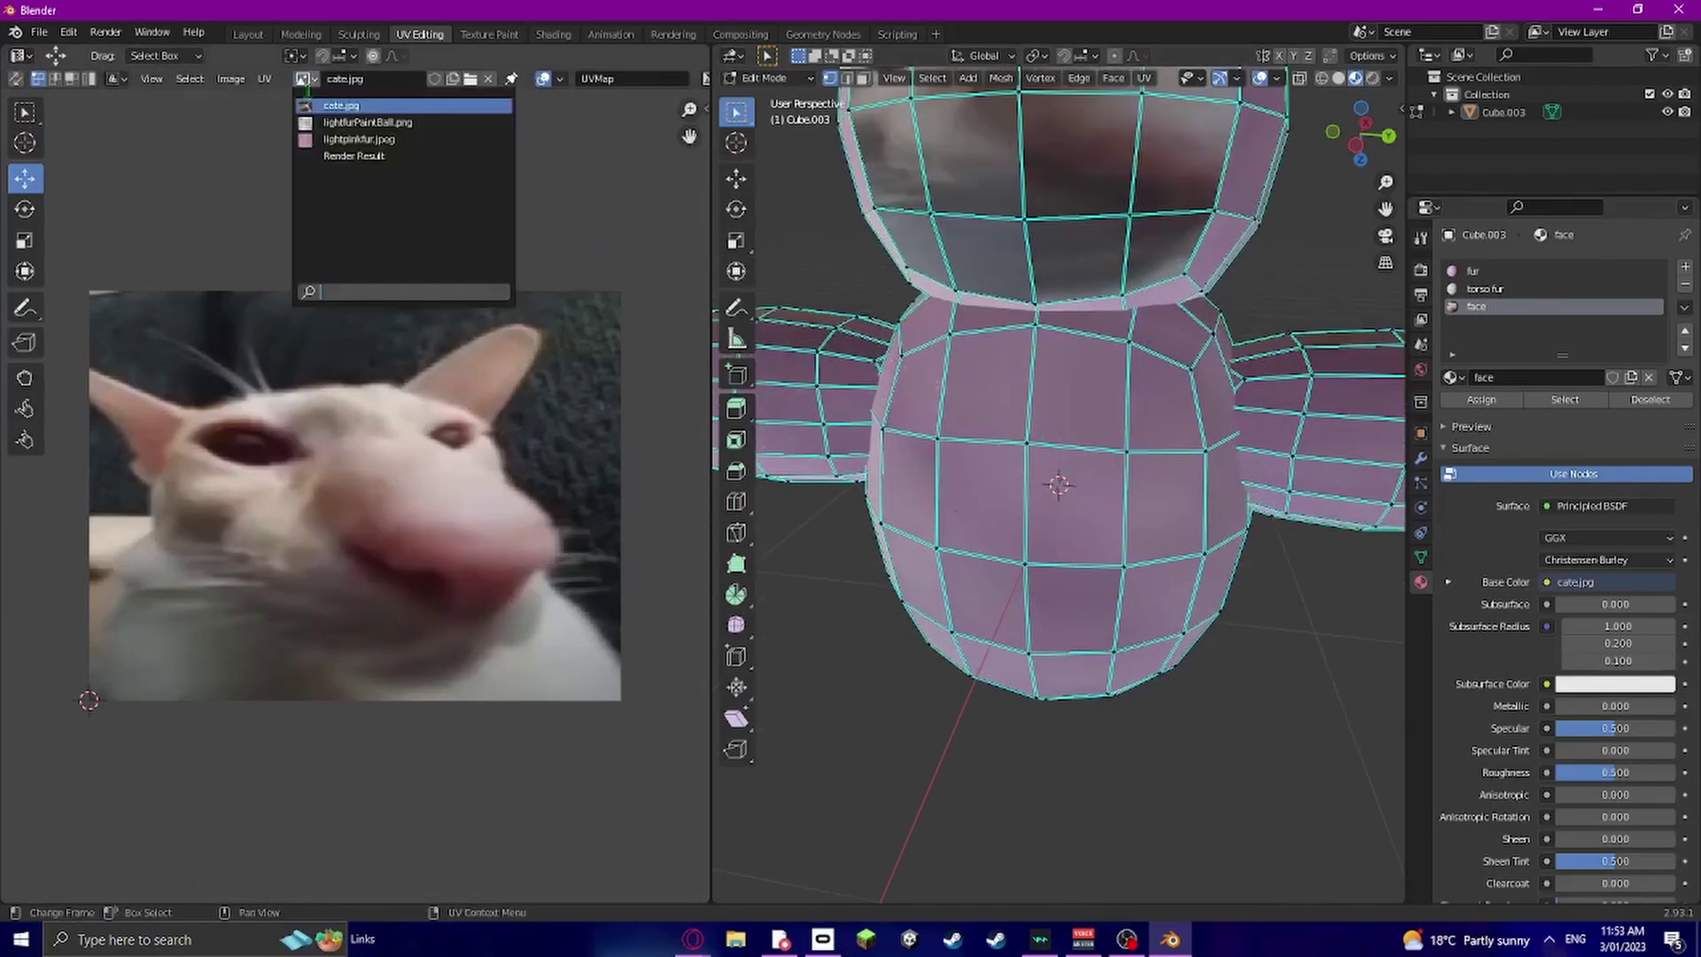
pyautogui.click(366, 123)
pyautogui.press('Home')
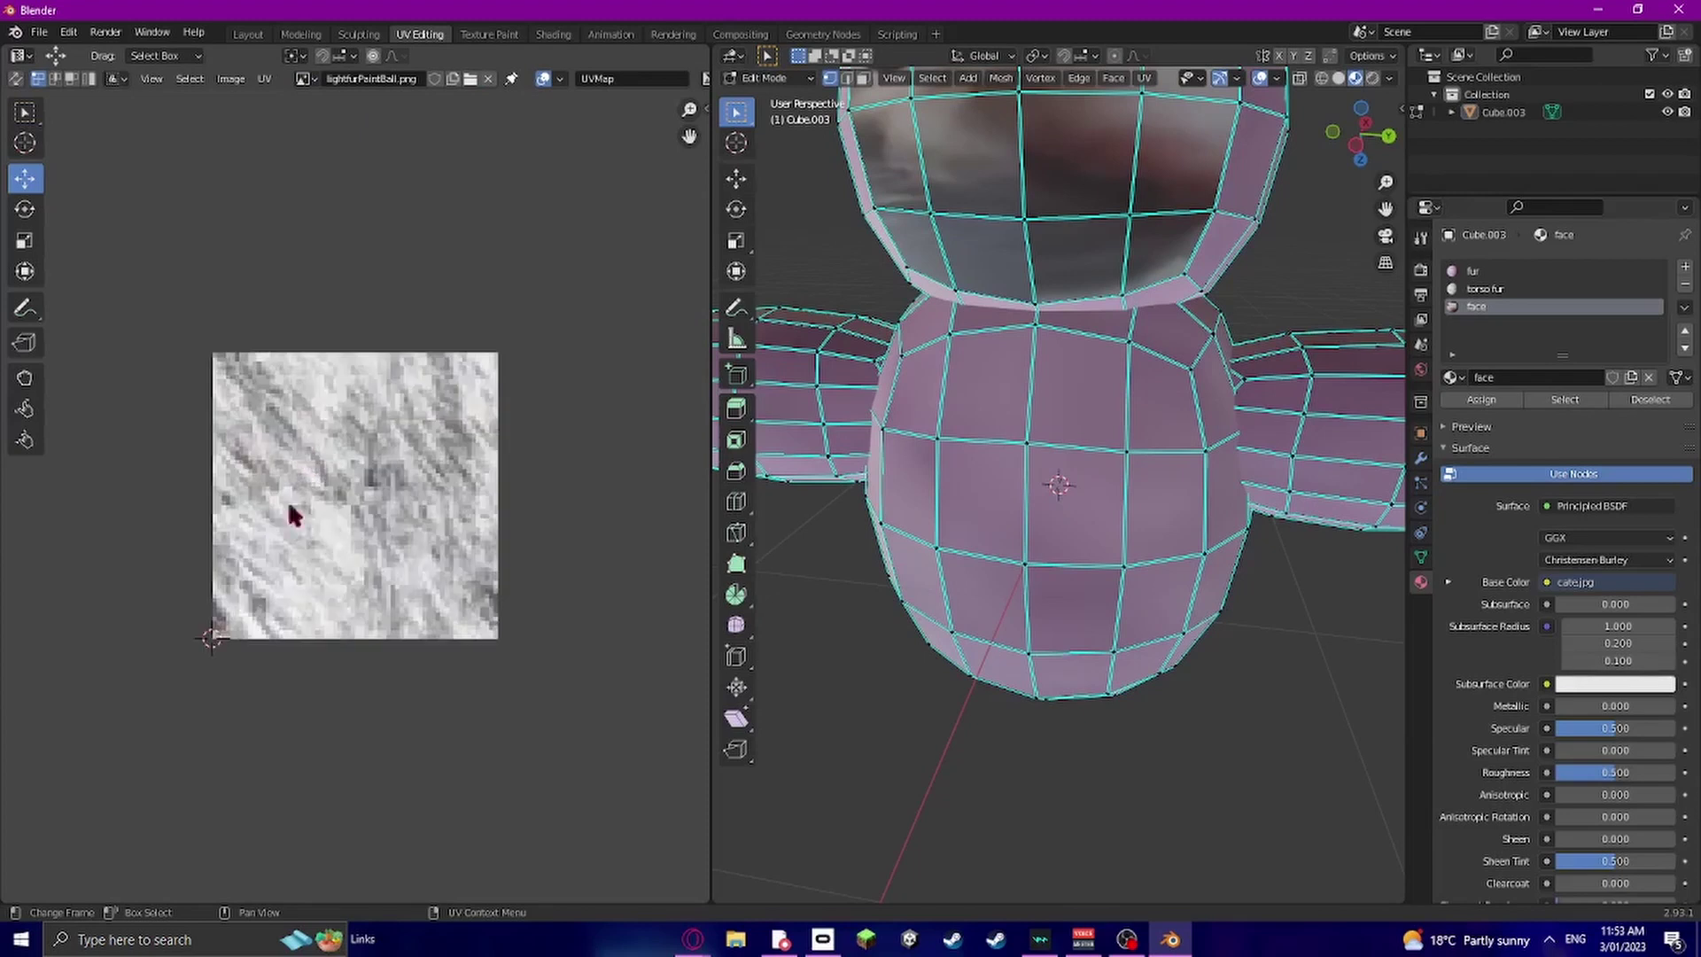
pyautogui.scroll(-1, 1189, 714)
# From a frontal view, select all the torso vertices, including its right edge and bottom row
pyautogui.moveTo(1359, 151); pyautogui.dragTo(1361, 133)
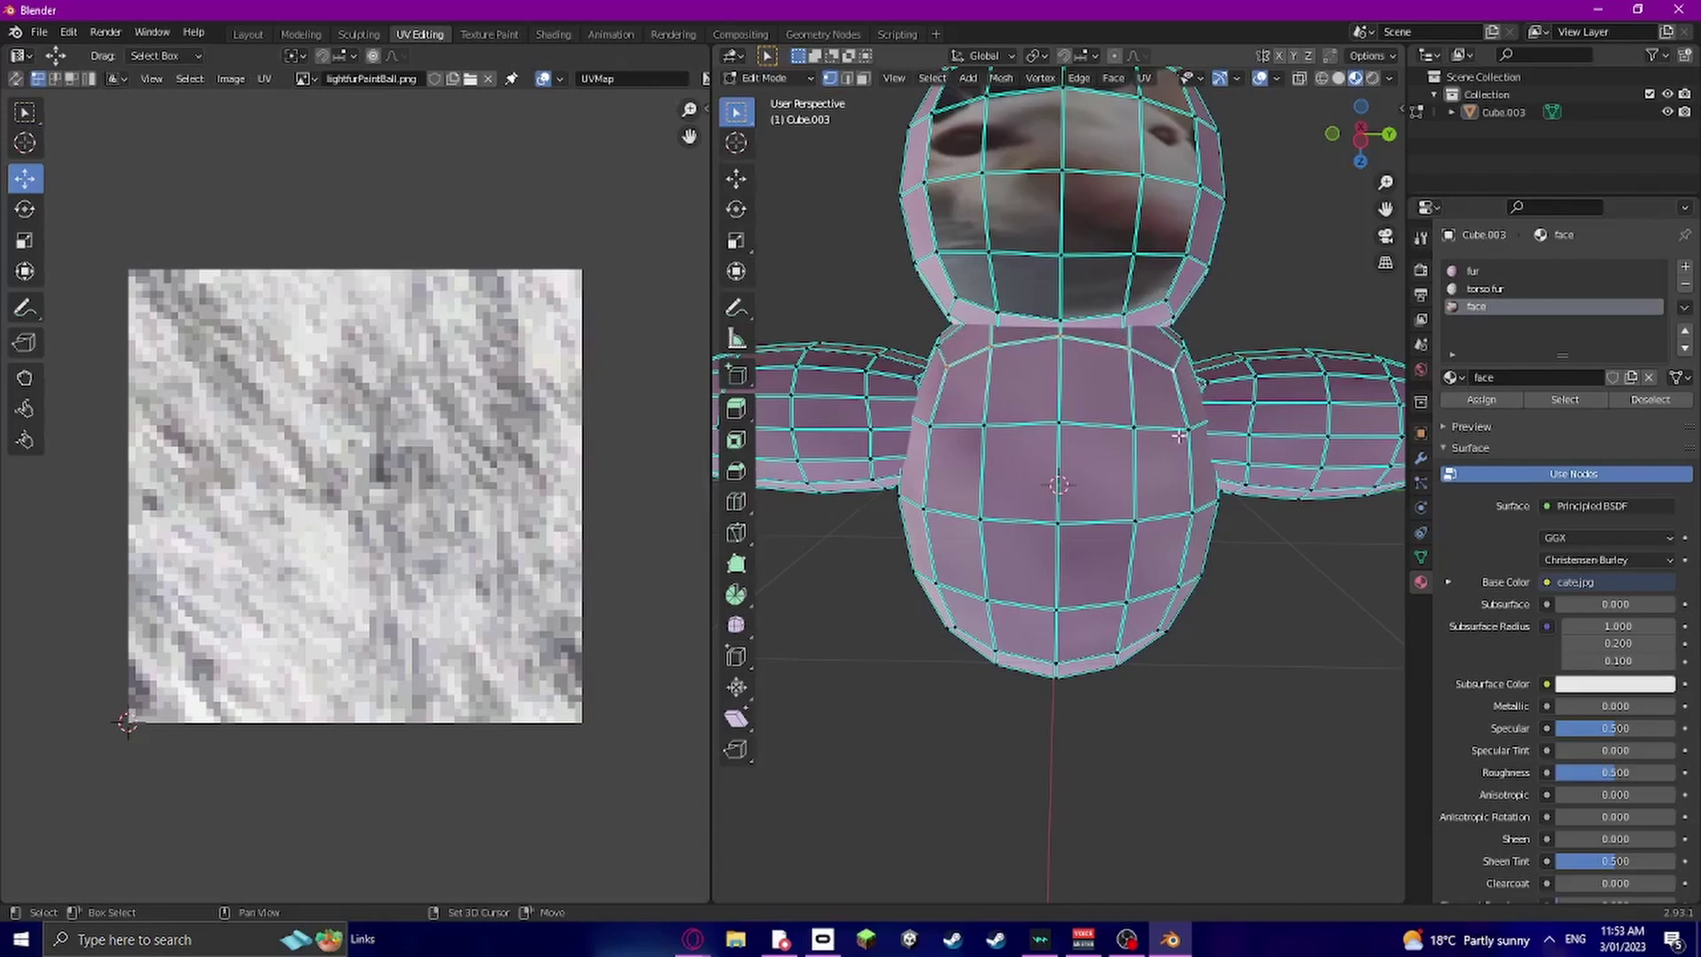
pyautogui.keyDown('shift'); pyautogui.click(1057, 420); pyautogui.keyUp('shift')
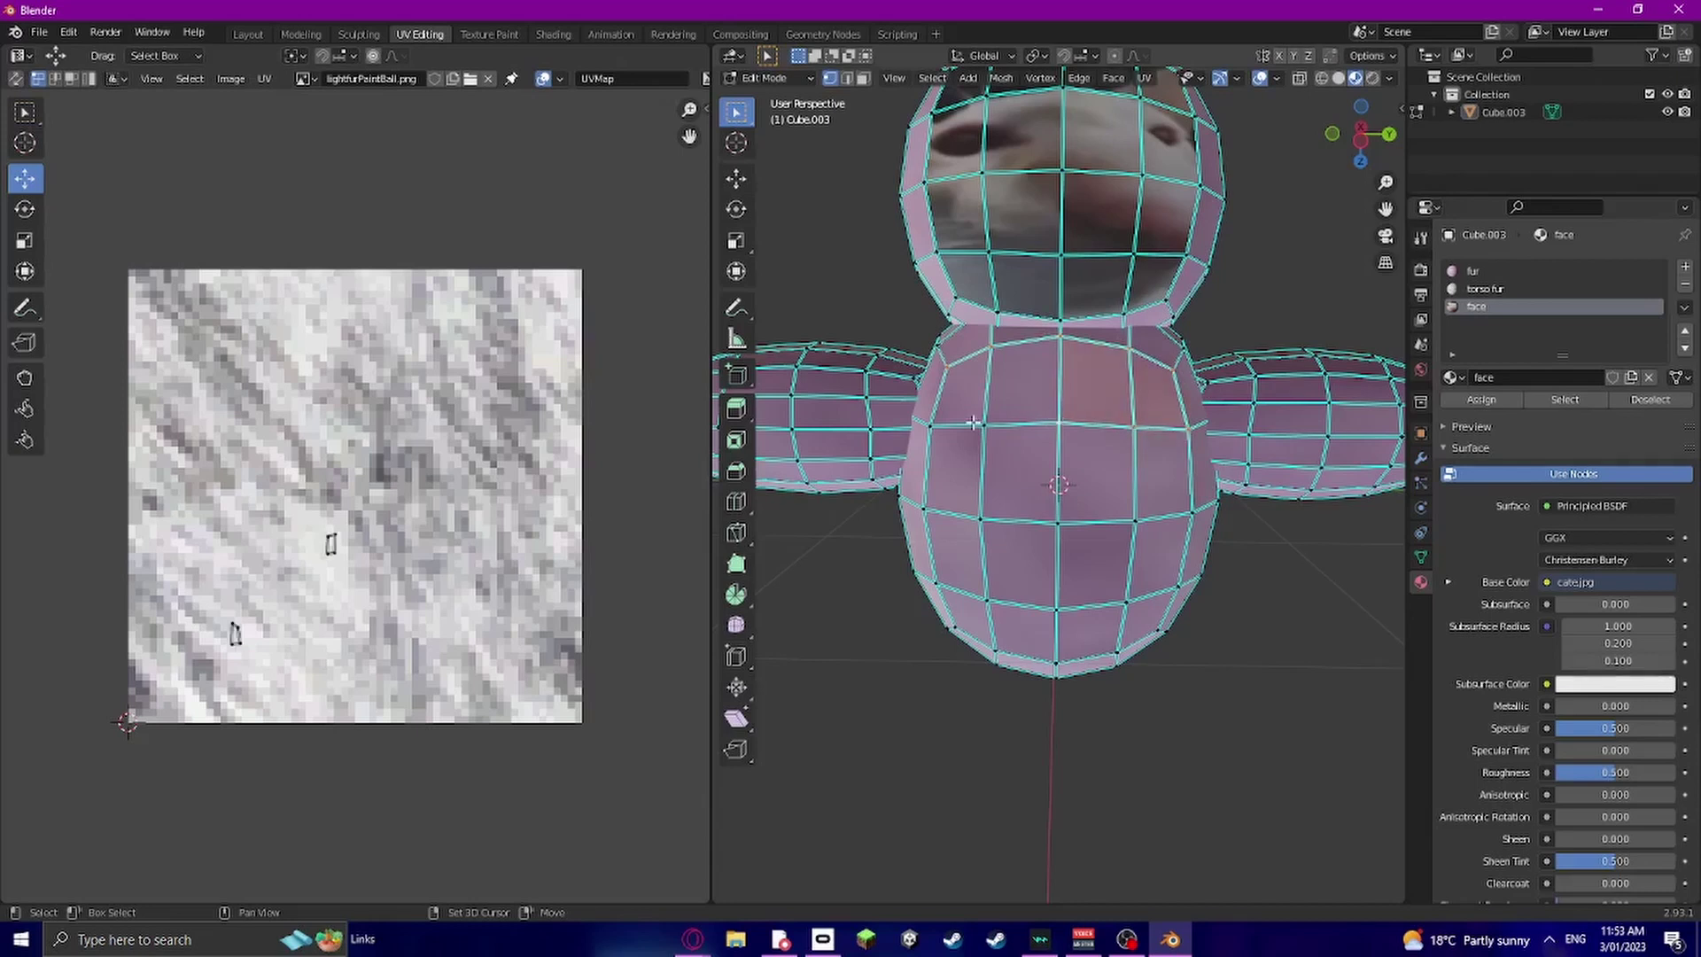
pyautogui.keyDown('shift'); pyautogui.click(980, 425); pyautogui.keyUp('shift')
pyautogui.keyDown('shift'); pyautogui.click(929, 428); pyautogui.keyUp('shift')
pyautogui.keyDown('shift'); pyautogui.click(981, 516); pyautogui.keyUp('shift')
pyautogui.keyDown('shift'); pyautogui.click(1059, 522); pyautogui.keyUp('shift')
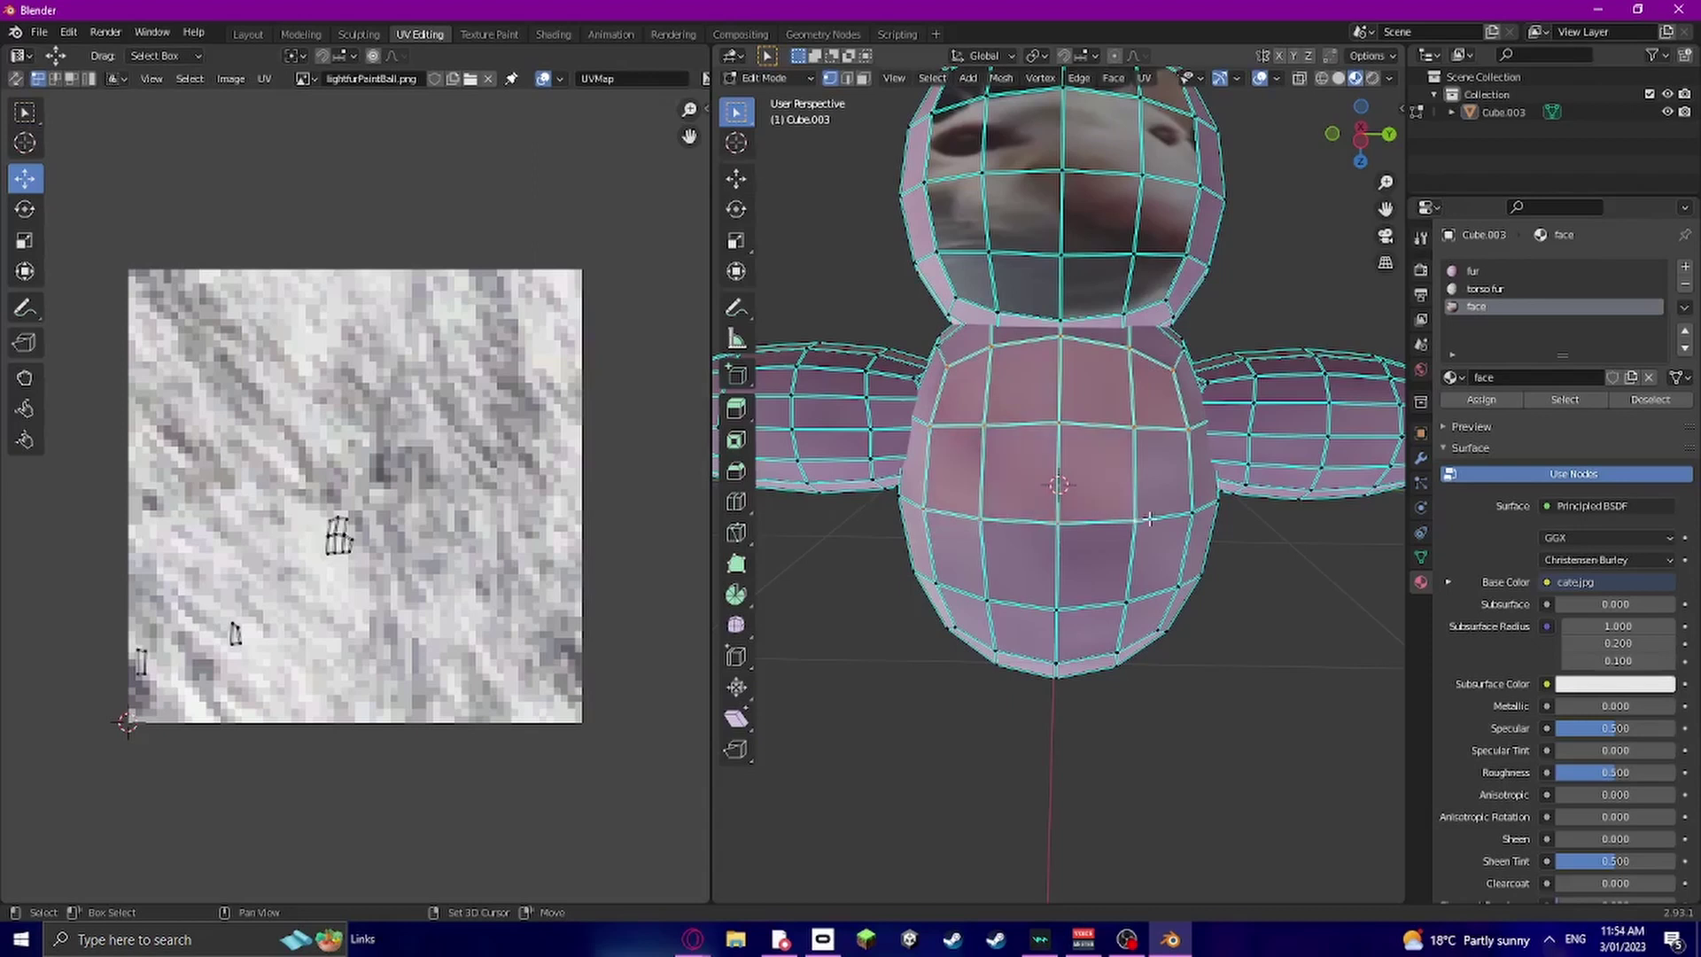
pyautogui.keyDown('shift'); pyautogui.click(1187, 513); pyautogui.keyUp('shift')
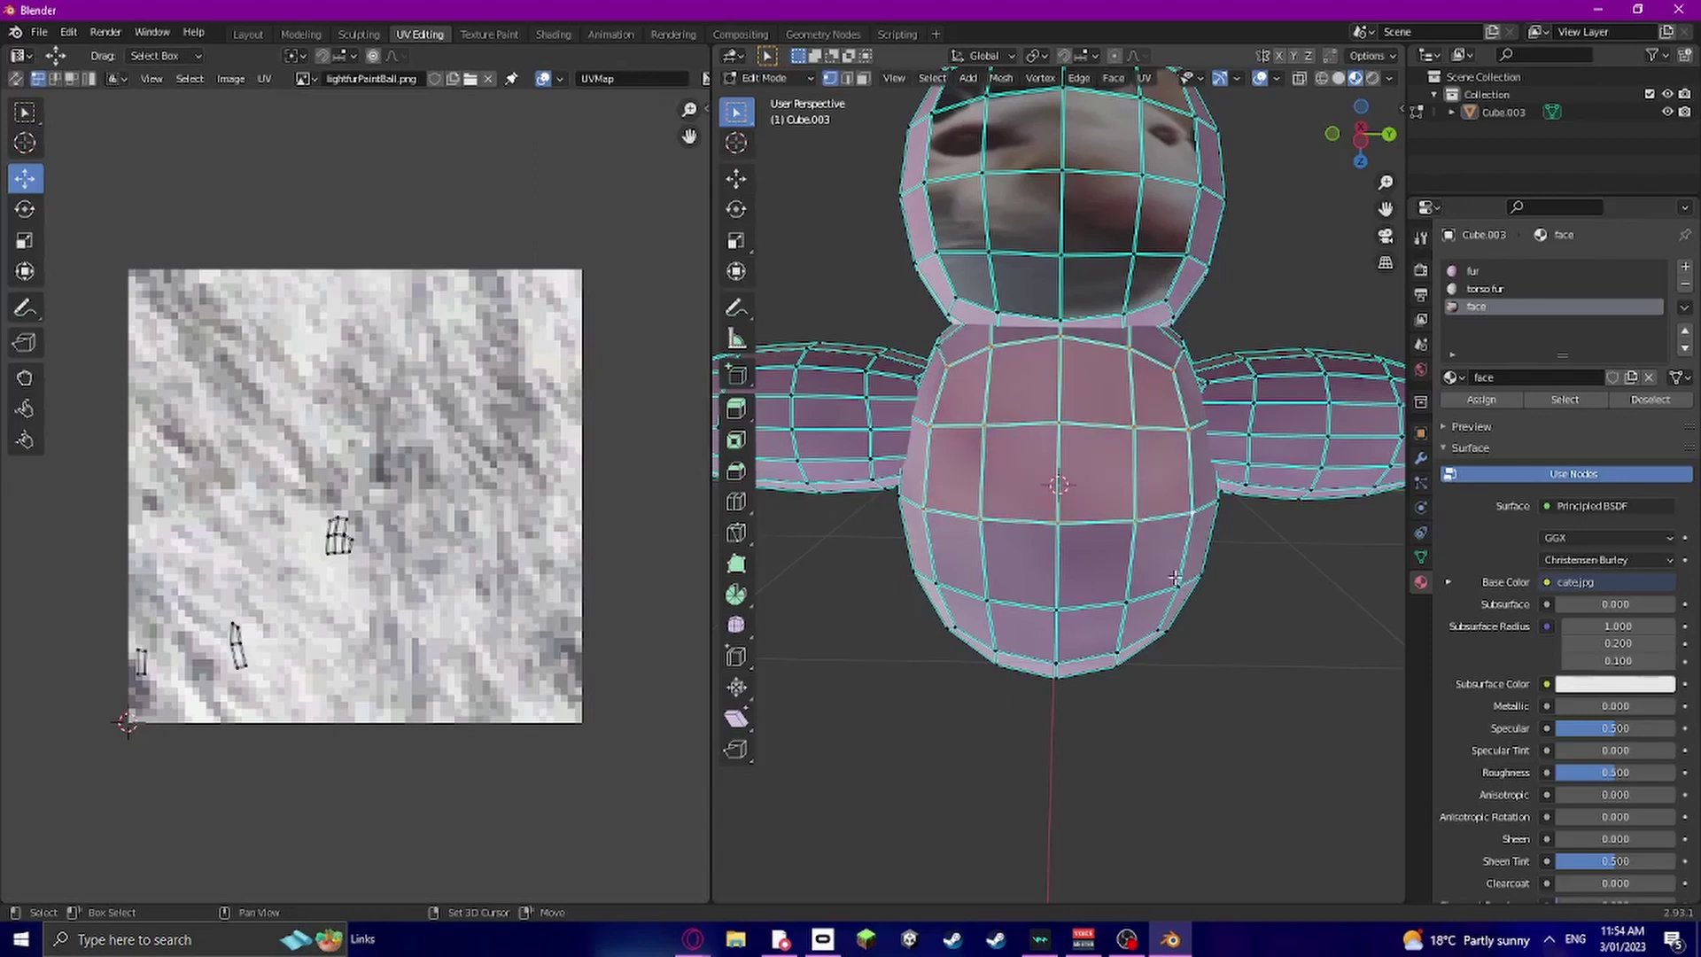
pyautogui.keyDown('shift'); pyautogui.click(1120, 600); pyautogui.keyUp('shift')
pyautogui.keyDown('shift'); pyautogui.click(1043, 611); pyautogui.keyUp('shift')
pyautogui.keyDown('shift'); pyautogui.click(983, 602); pyautogui.keyUp('shift')
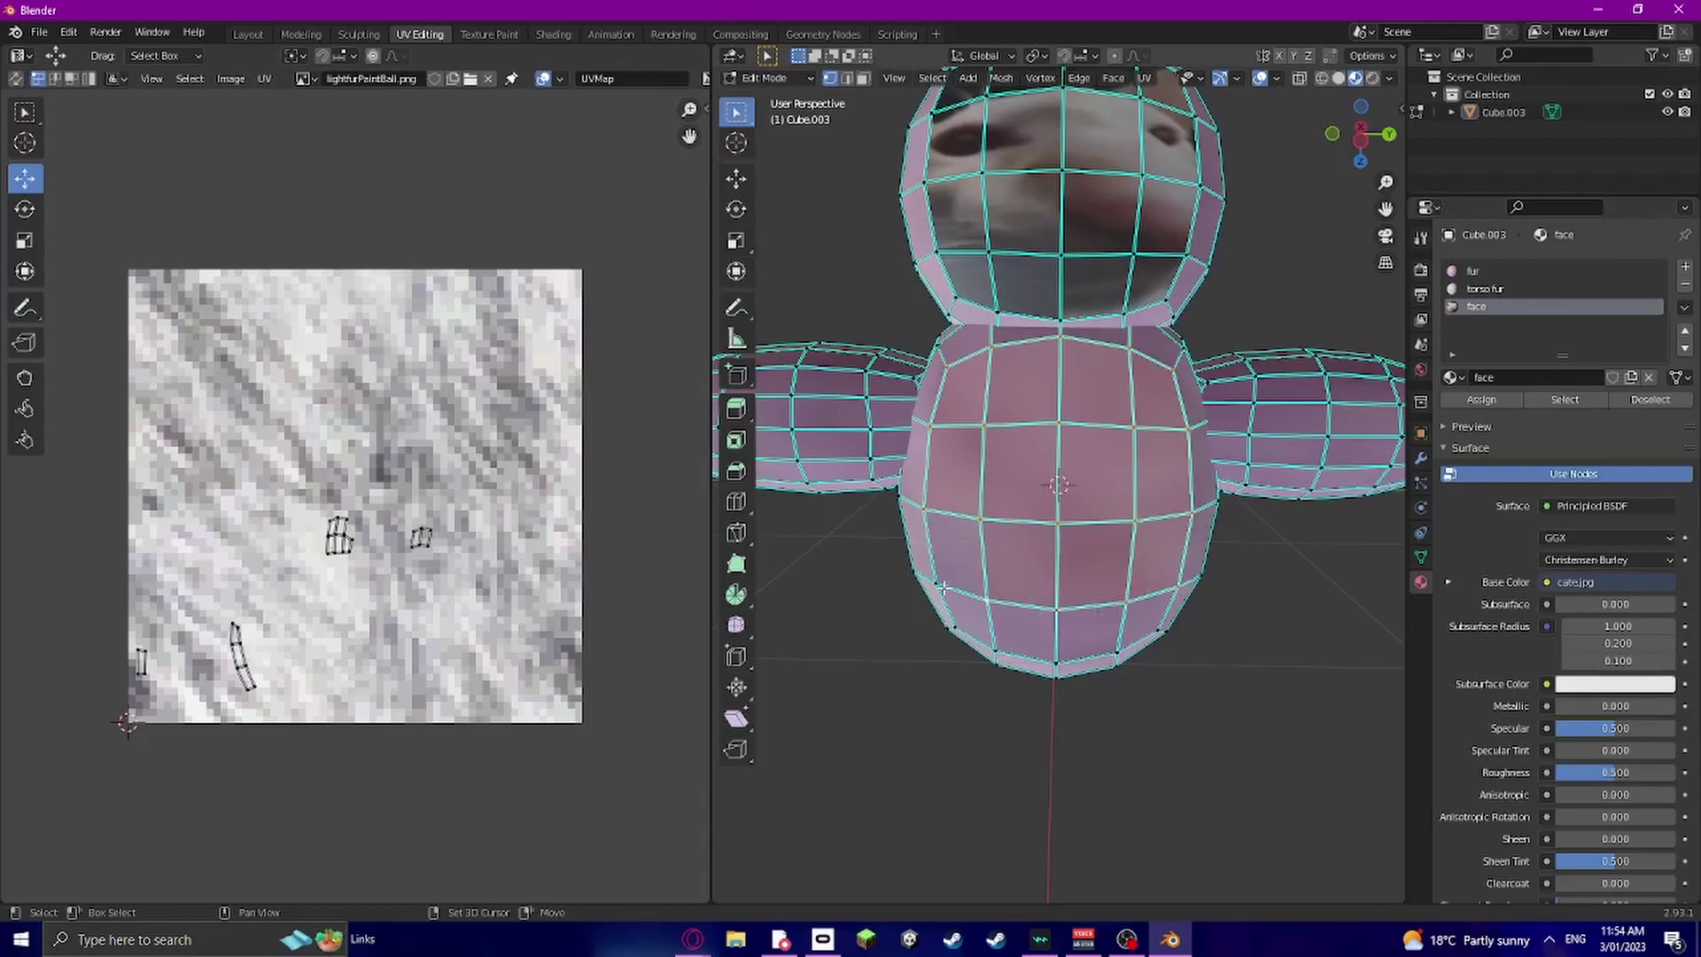
pyautogui.keyDown('shift'); pyautogui.click(940, 582); pyautogui.keyUp('shift')
pyautogui.keyDown('shift'); pyautogui.click(1001, 648); pyautogui.keyUp('shift')
pyautogui.keyDown('shift'); pyautogui.click(1108, 651); pyautogui.keyUp('shift')
pyautogui.keyDown('shift'); pyautogui.click(1158, 632); pyautogui.keyUp('shift')
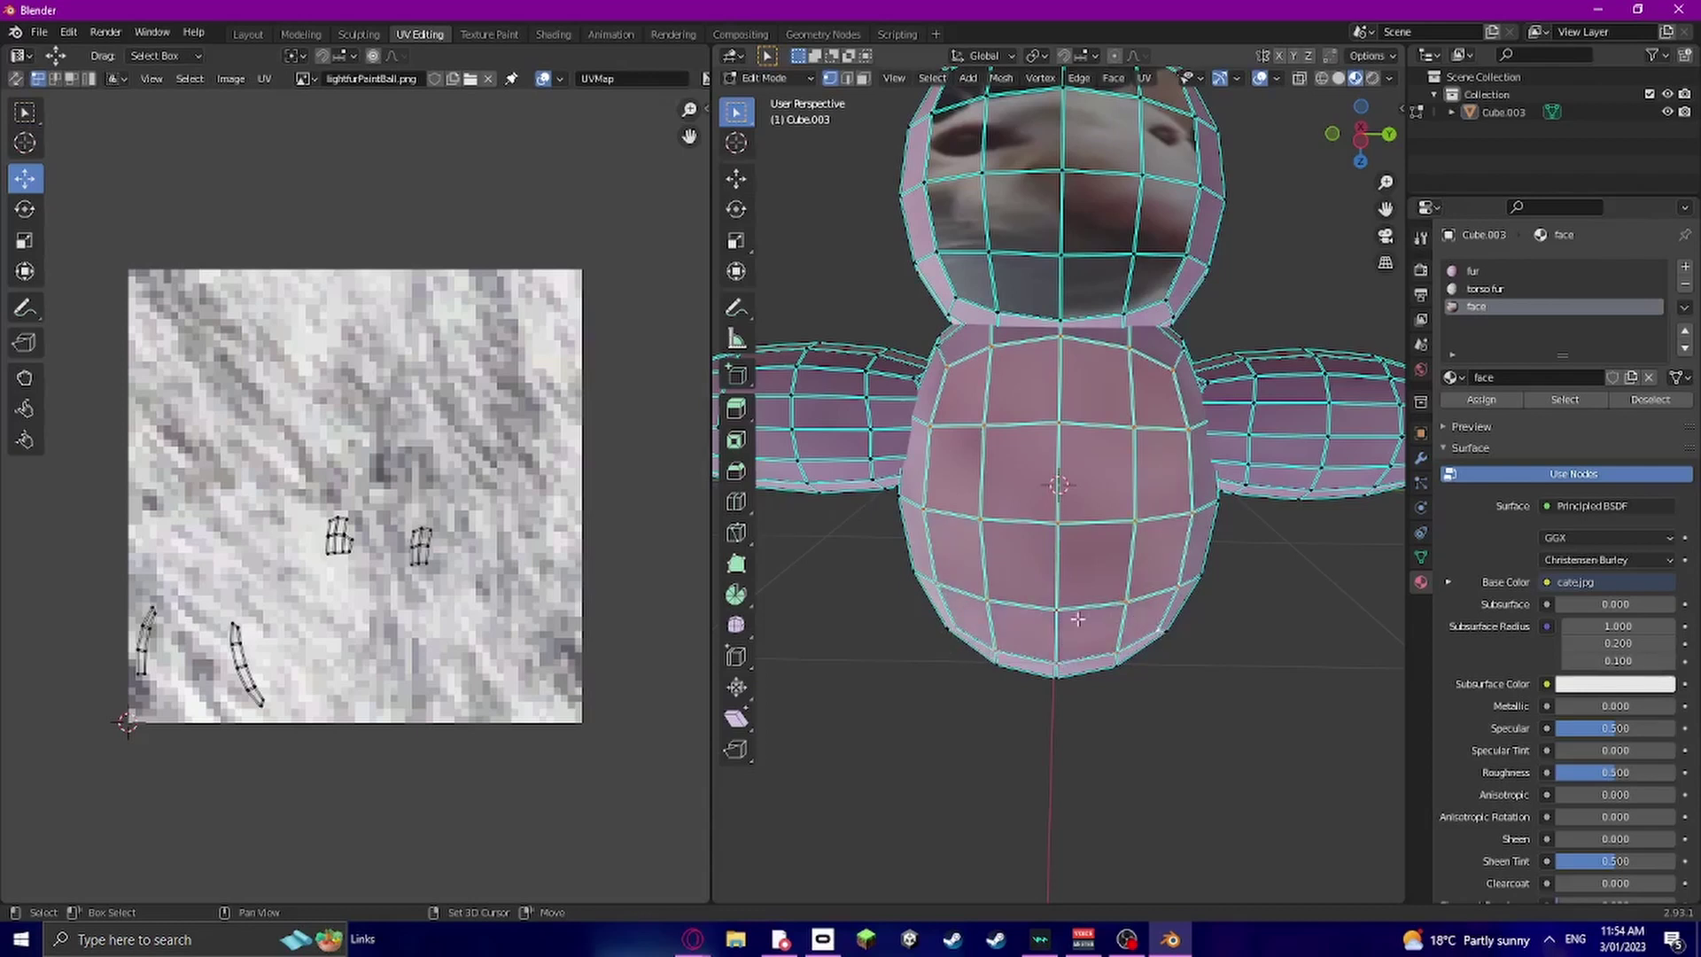
# Smart UV Project the torso and assign it the 'torso fur' material
pyautogui.press('u')
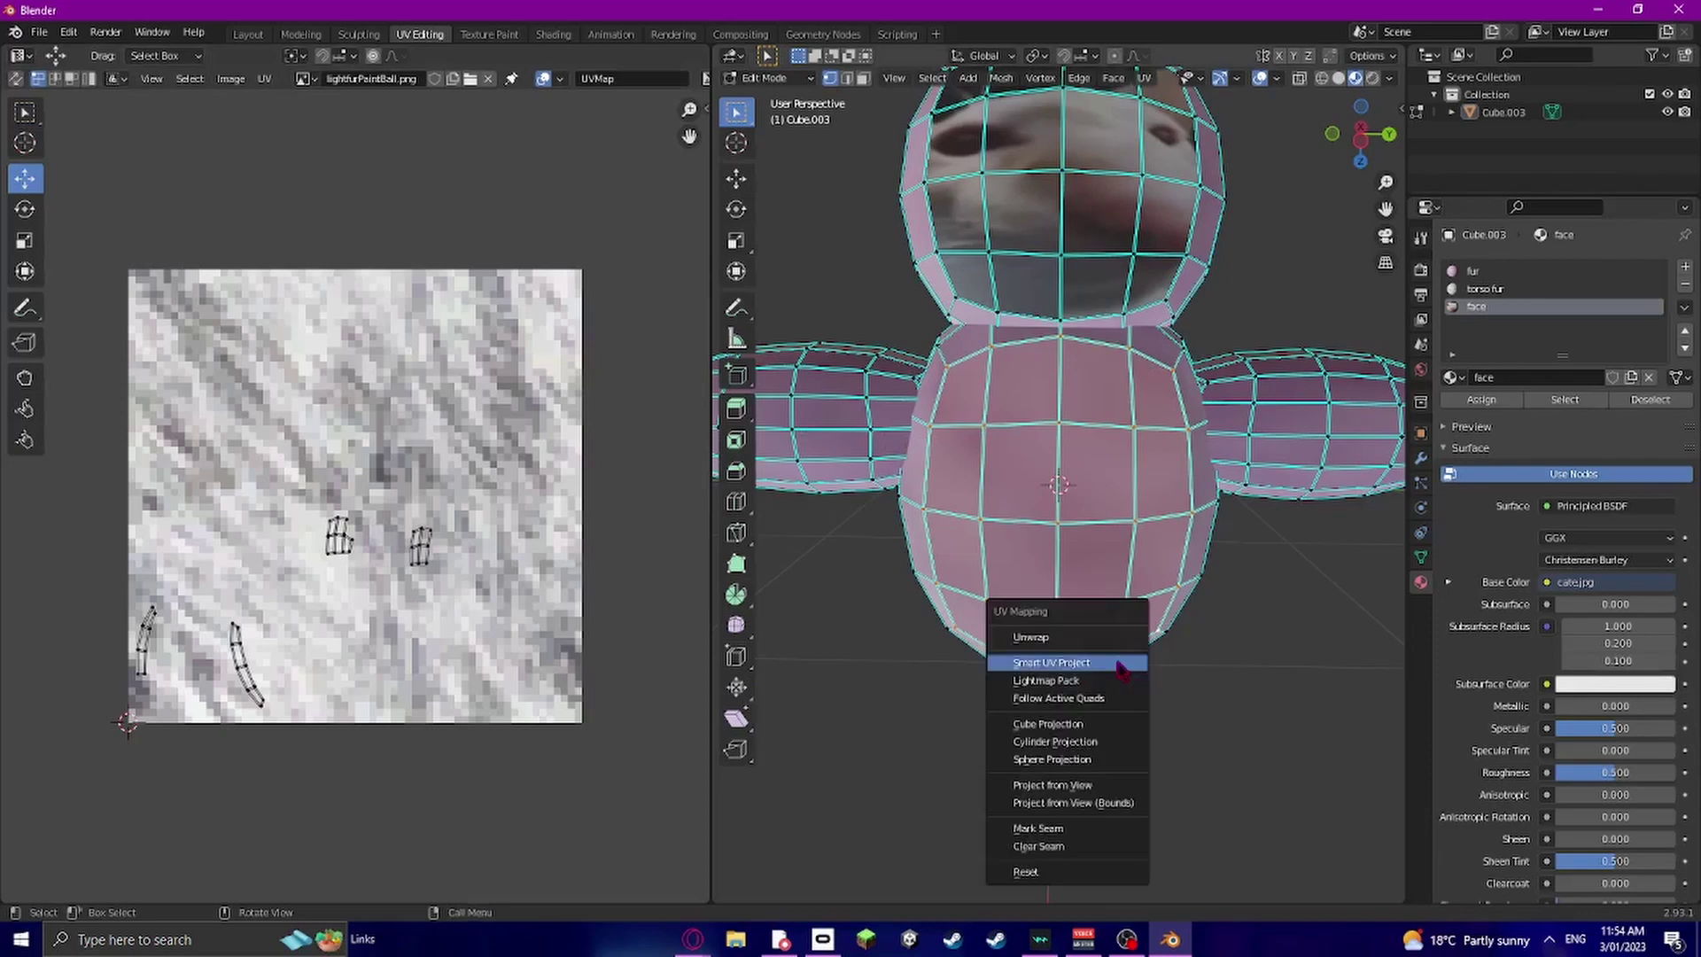
pyautogui.click(1117, 662)
pyautogui.click(1144, 804)
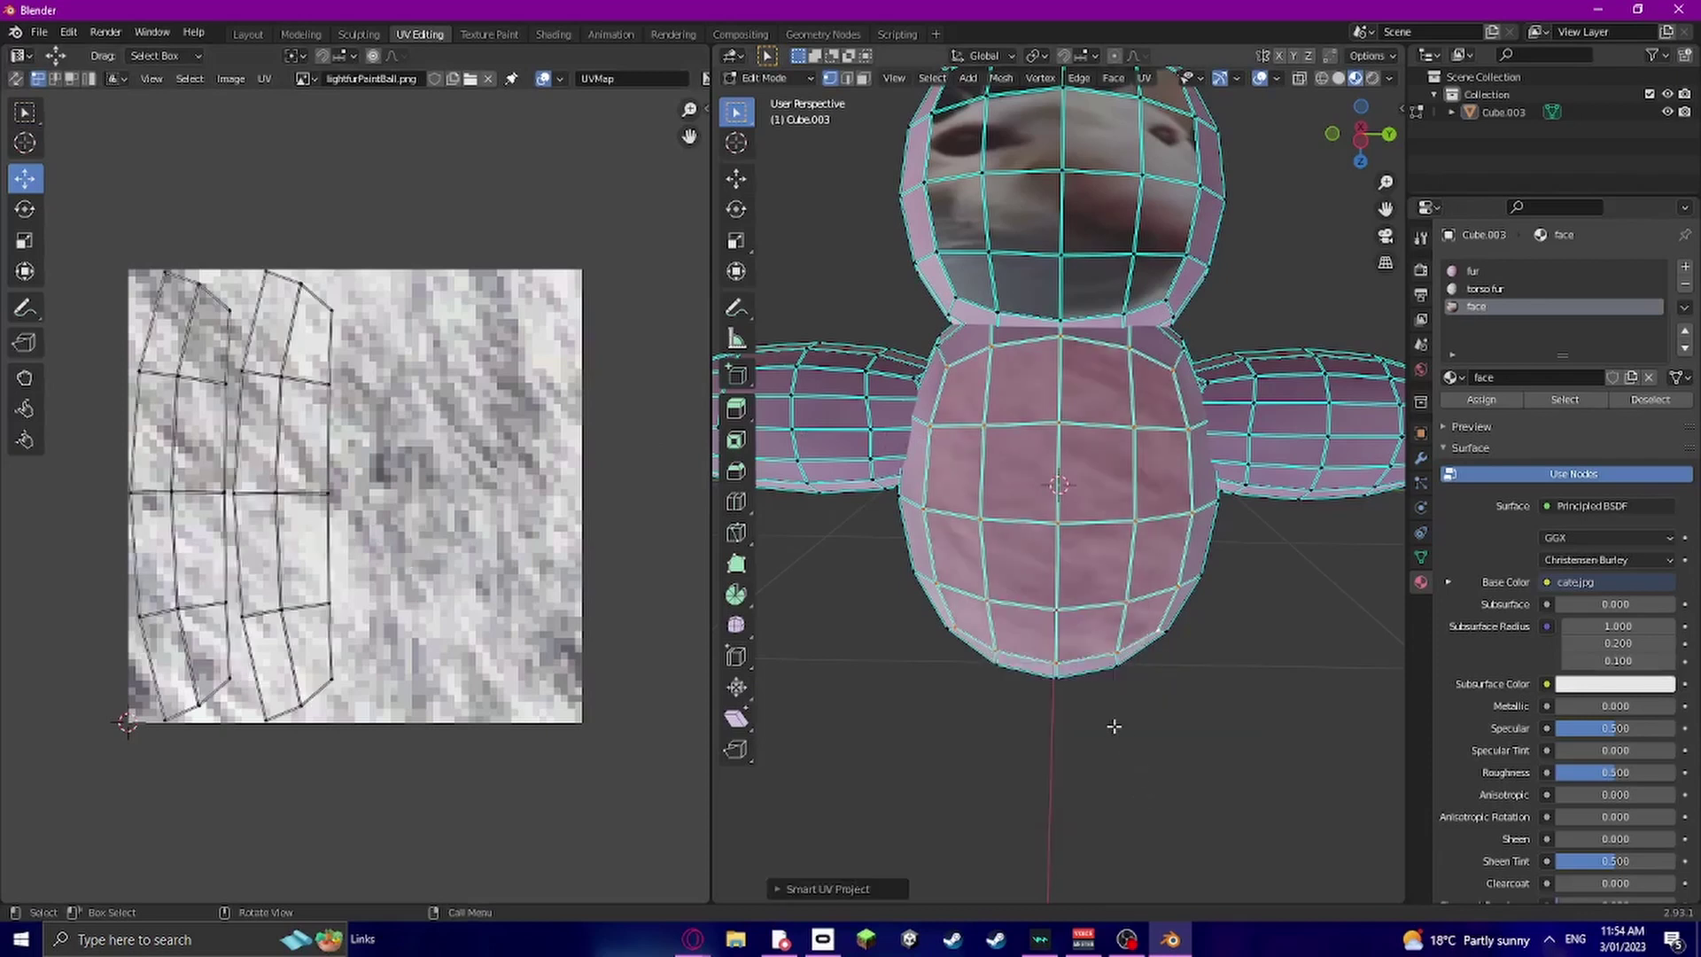
pyautogui.click(1485, 289)
pyautogui.click(1481, 399)
# Select one complete UV column of the torso layout, top to bottom row
pyautogui.scroll(2, 1123, 481)
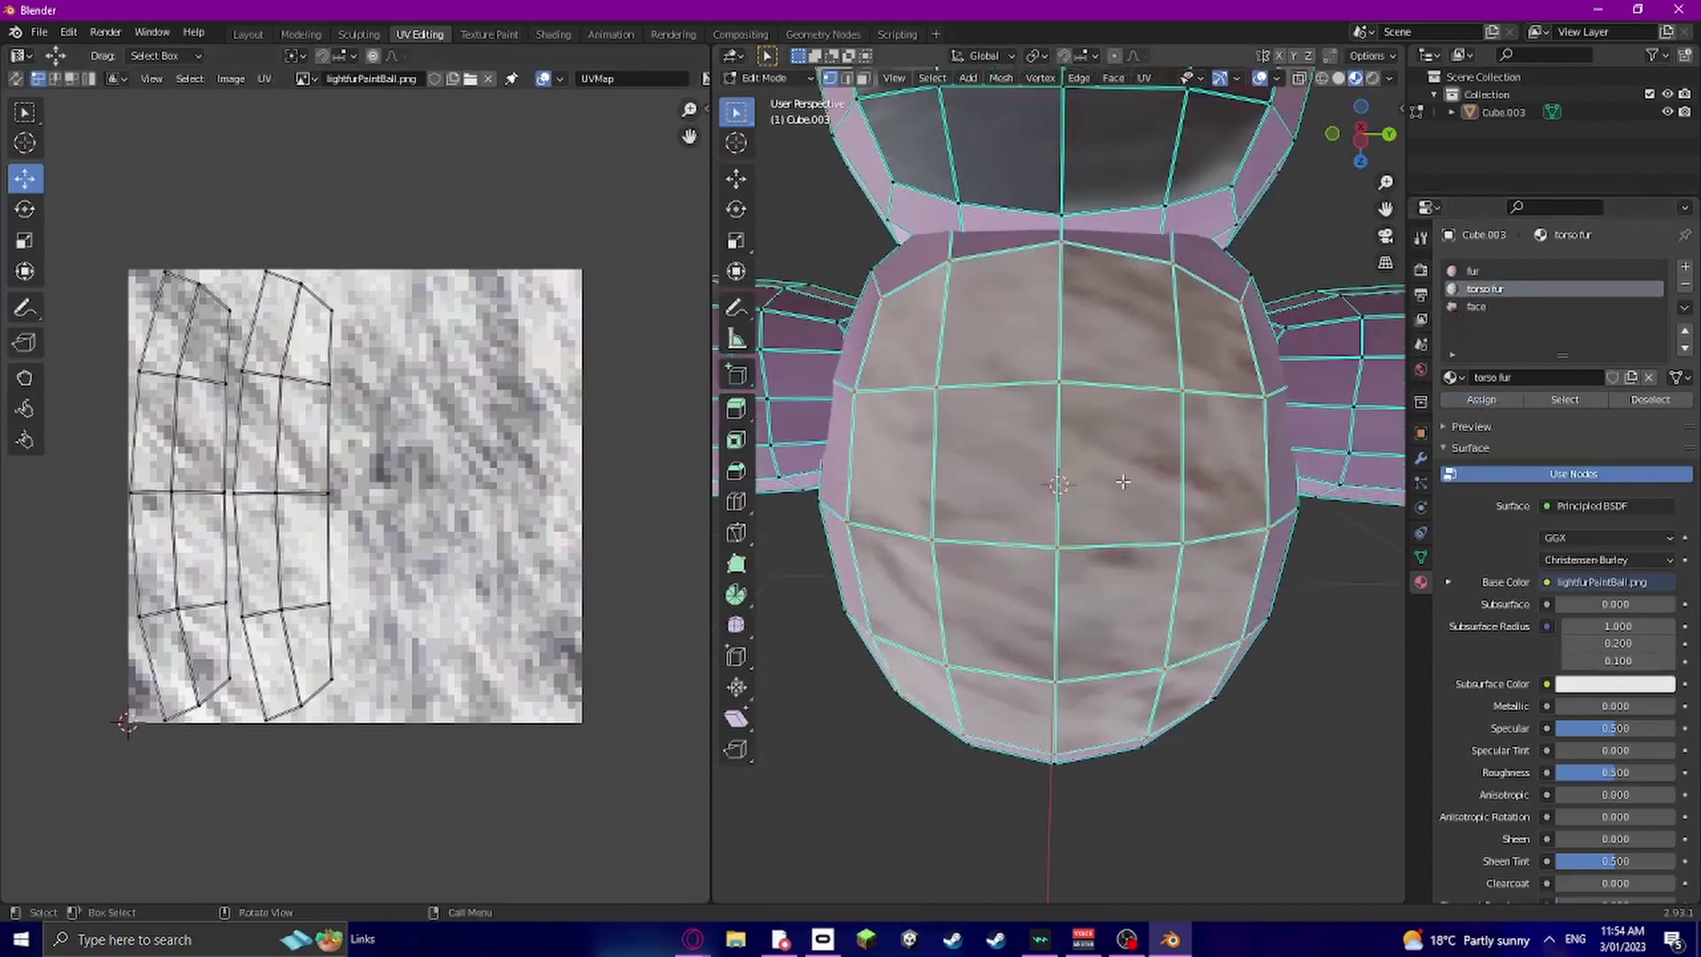
pyautogui.click(263, 275)
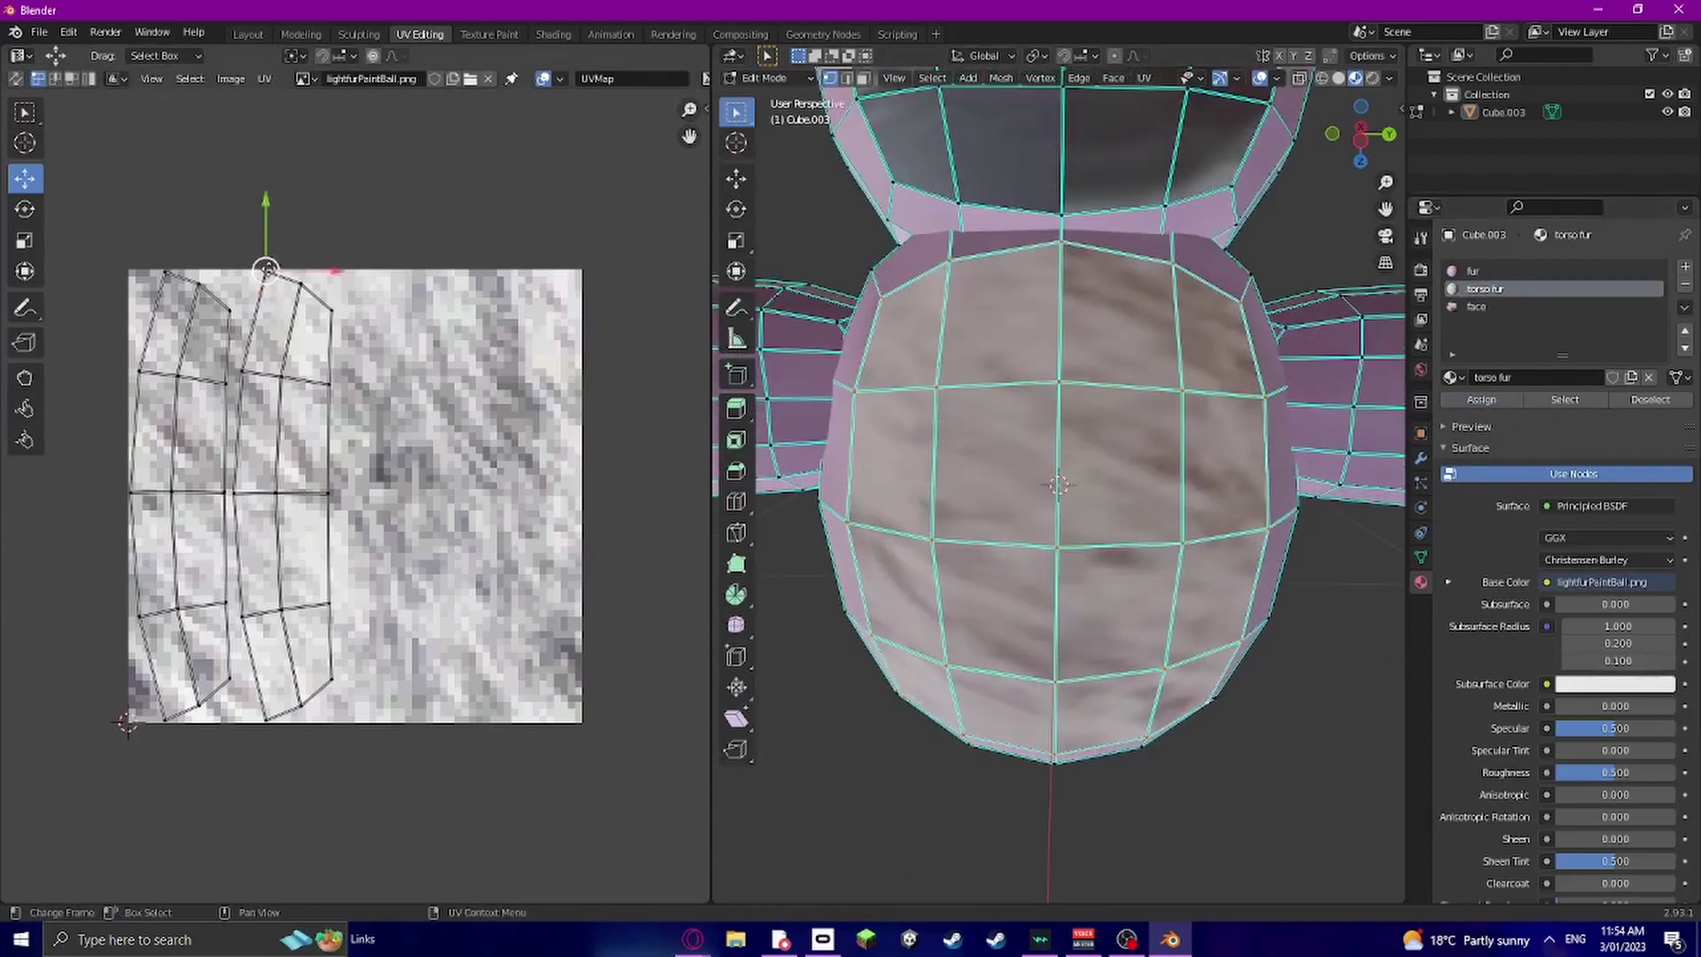
pyautogui.keyDown('alt'); pyautogui.click(312, 292); pyautogui.keyUp('alt')
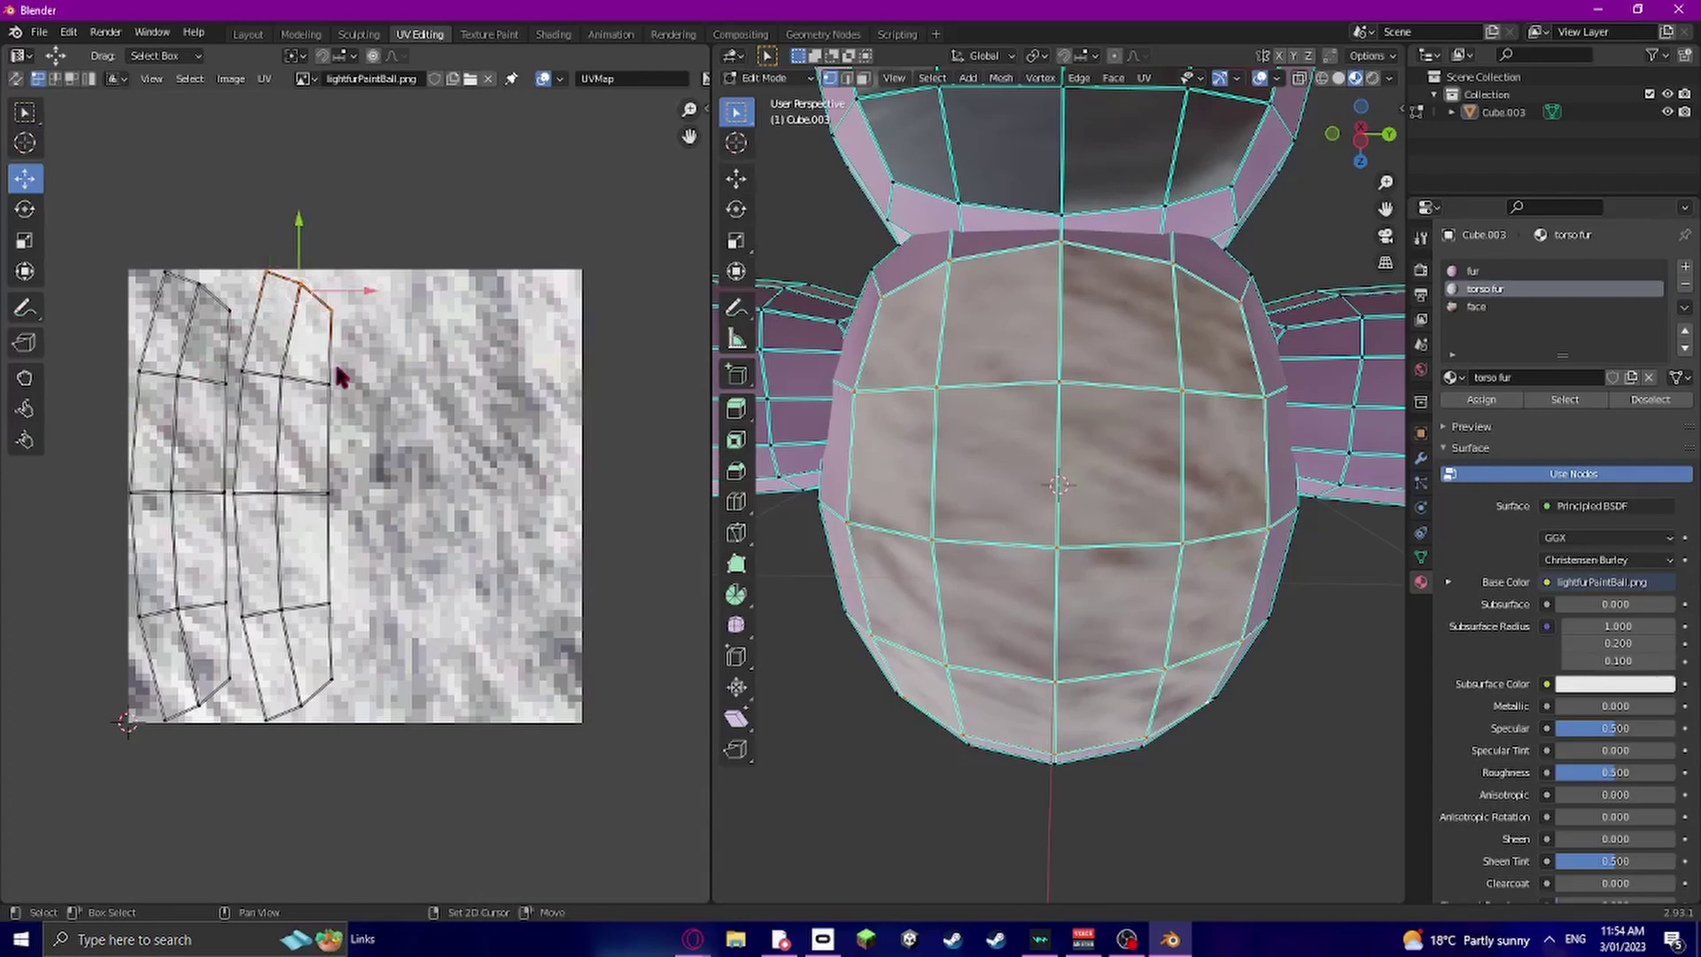
pyautogui.keyDown('shift'); pyautogui.click(311, 379); pyautogui.keyUp('shift')
pyautogui.keyDown('shift'); pyautogui.click(258, 383); pyautogui.keyUp('shift')
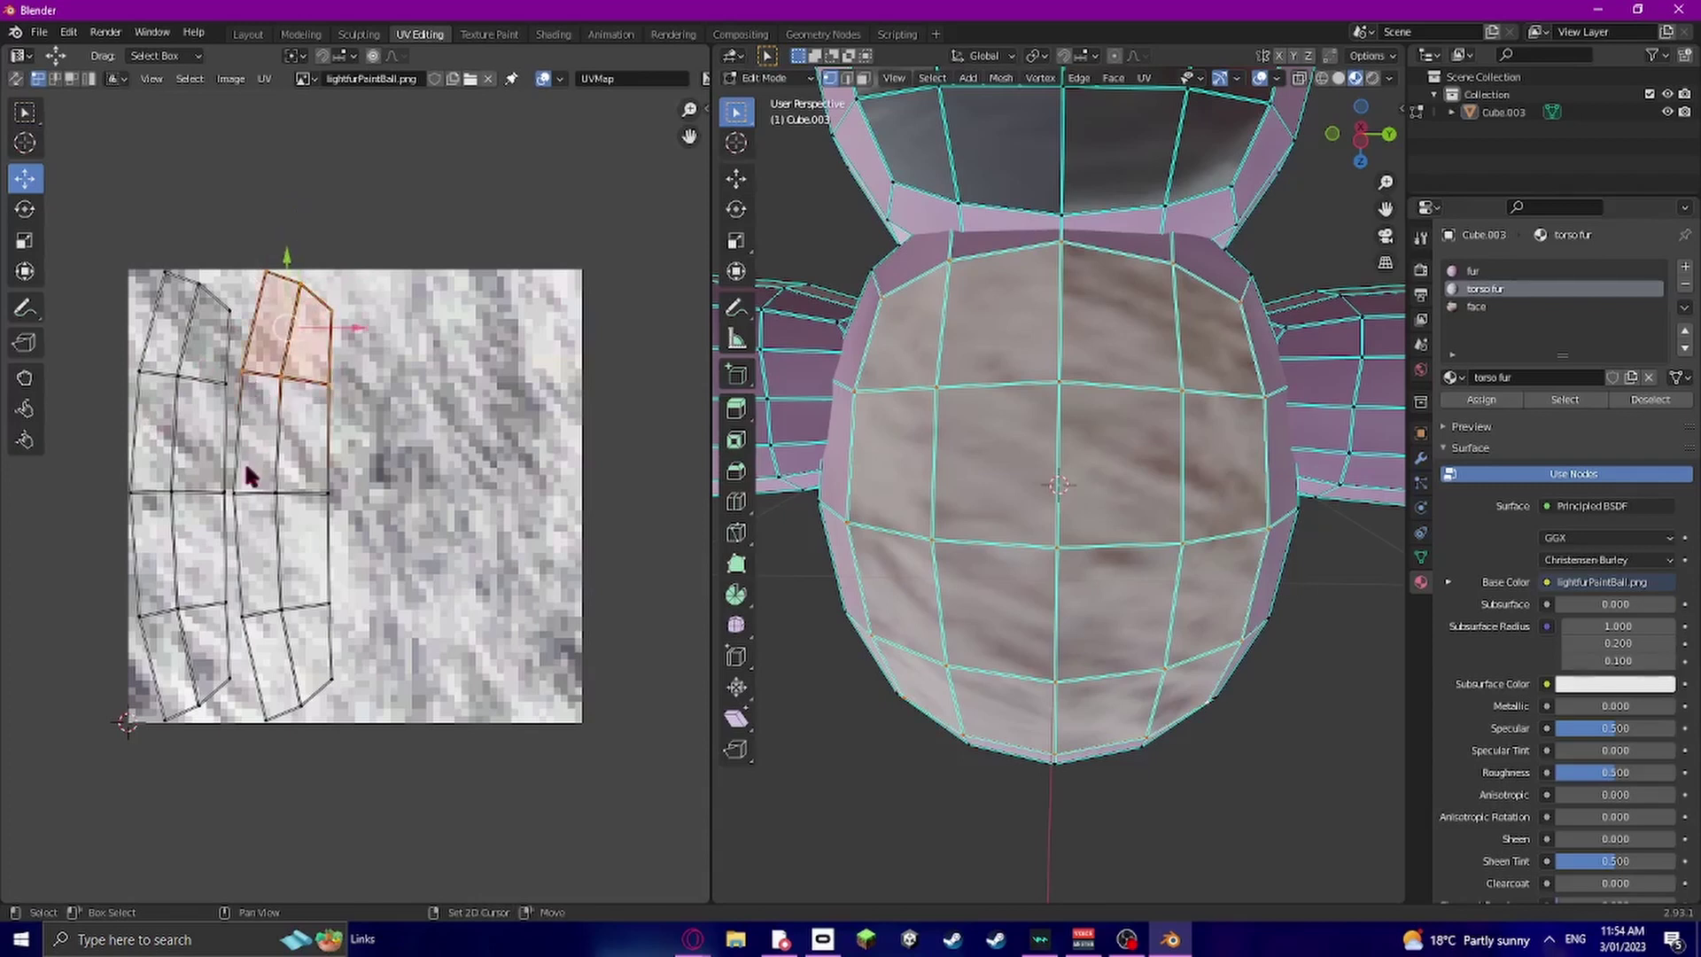
pyautogui.keyDown('shift'); pyautogui.click(238, 483); pyautogui.keyUp('shift')
pyautogui.keyDown('shift'); pyautogui.click(280, 493); pyautogui.keyUp('shift')
pyautogui.keyDown('shift'); pyautogui.click(329, 492); pyautogui.keyUp('shift')
pyautogui.keyDown('shift'); pyautogui.click(328, 606); pyautogui.keyUp('shift')
pyautogui.keyDown('shift'); pyautogui.click(280, 611); pyautogui.keyUp('shift')
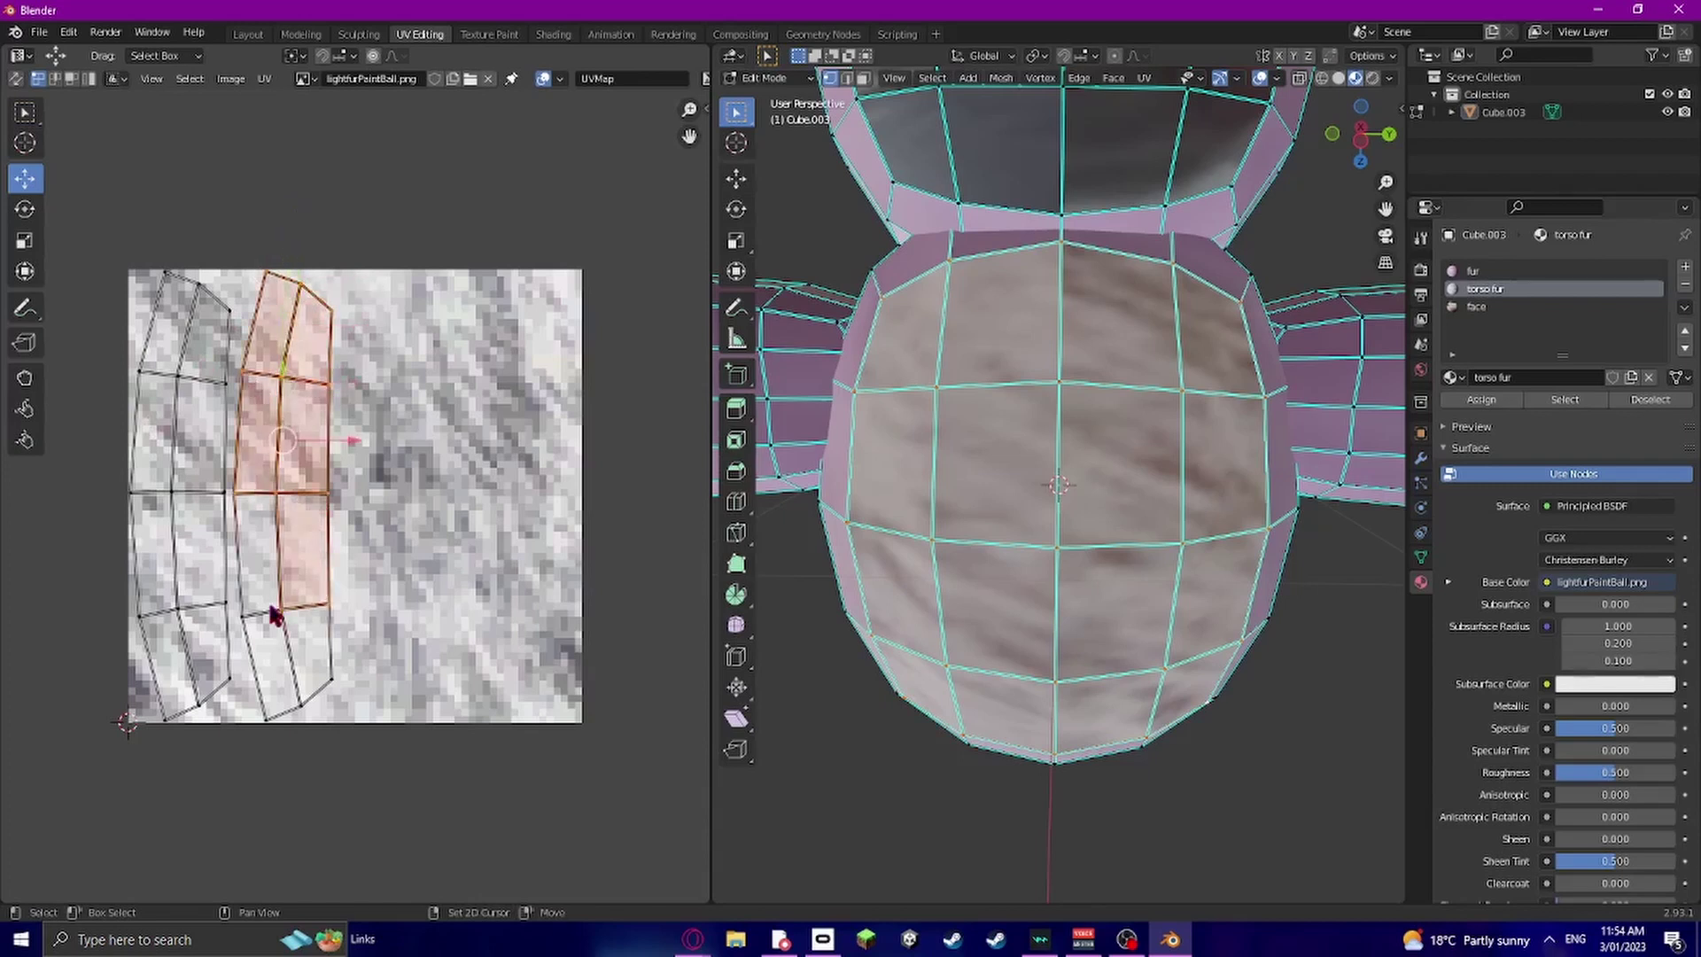
pyautogui.keyDown('shift'); pyautogui.click(242, 615); pyautogui.keyUp('shift')
pyautogui.keyDown('shift'); pyautogui.click(332, 680); pyautogui.keyUp('shift')
pyautogui.keyDown('shift'); pyautogui.click(299, 704); pyautogui.keyUp('shift')
pyautogui.keyDown('shift'); pyautogui.click(266, 719); pyautogui.keyUp('shift')
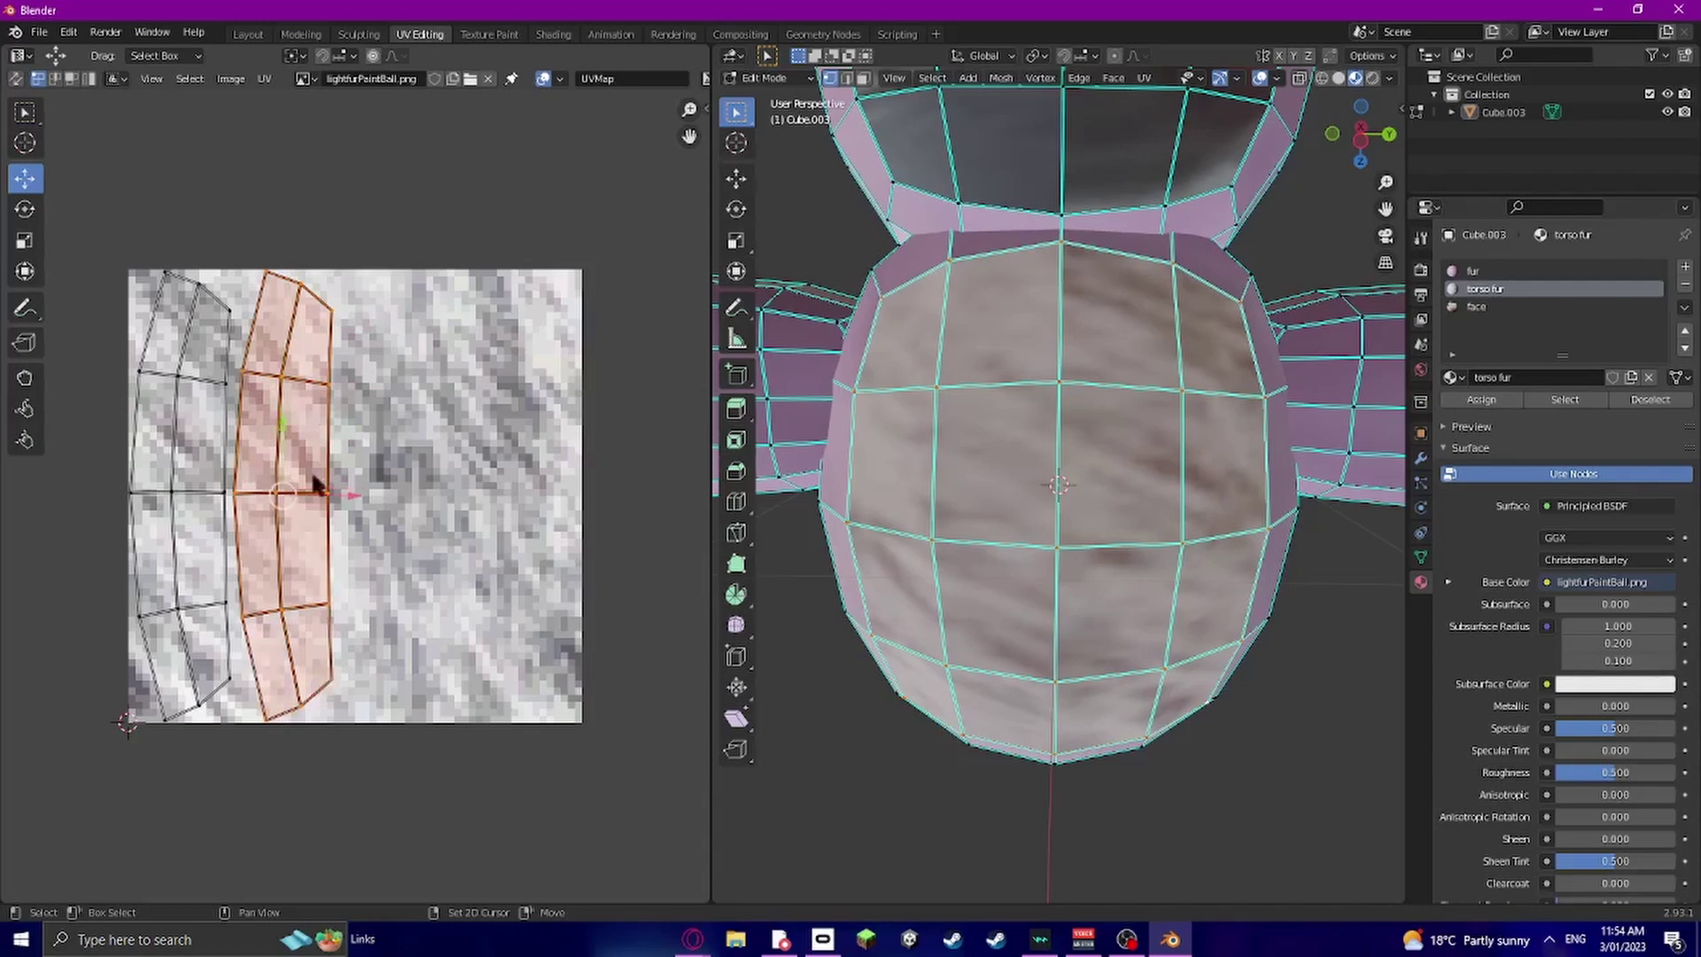
# Rotate the selected UV column about 178 degrees over the fur, then deselect
pyautogui.click(24, 211)
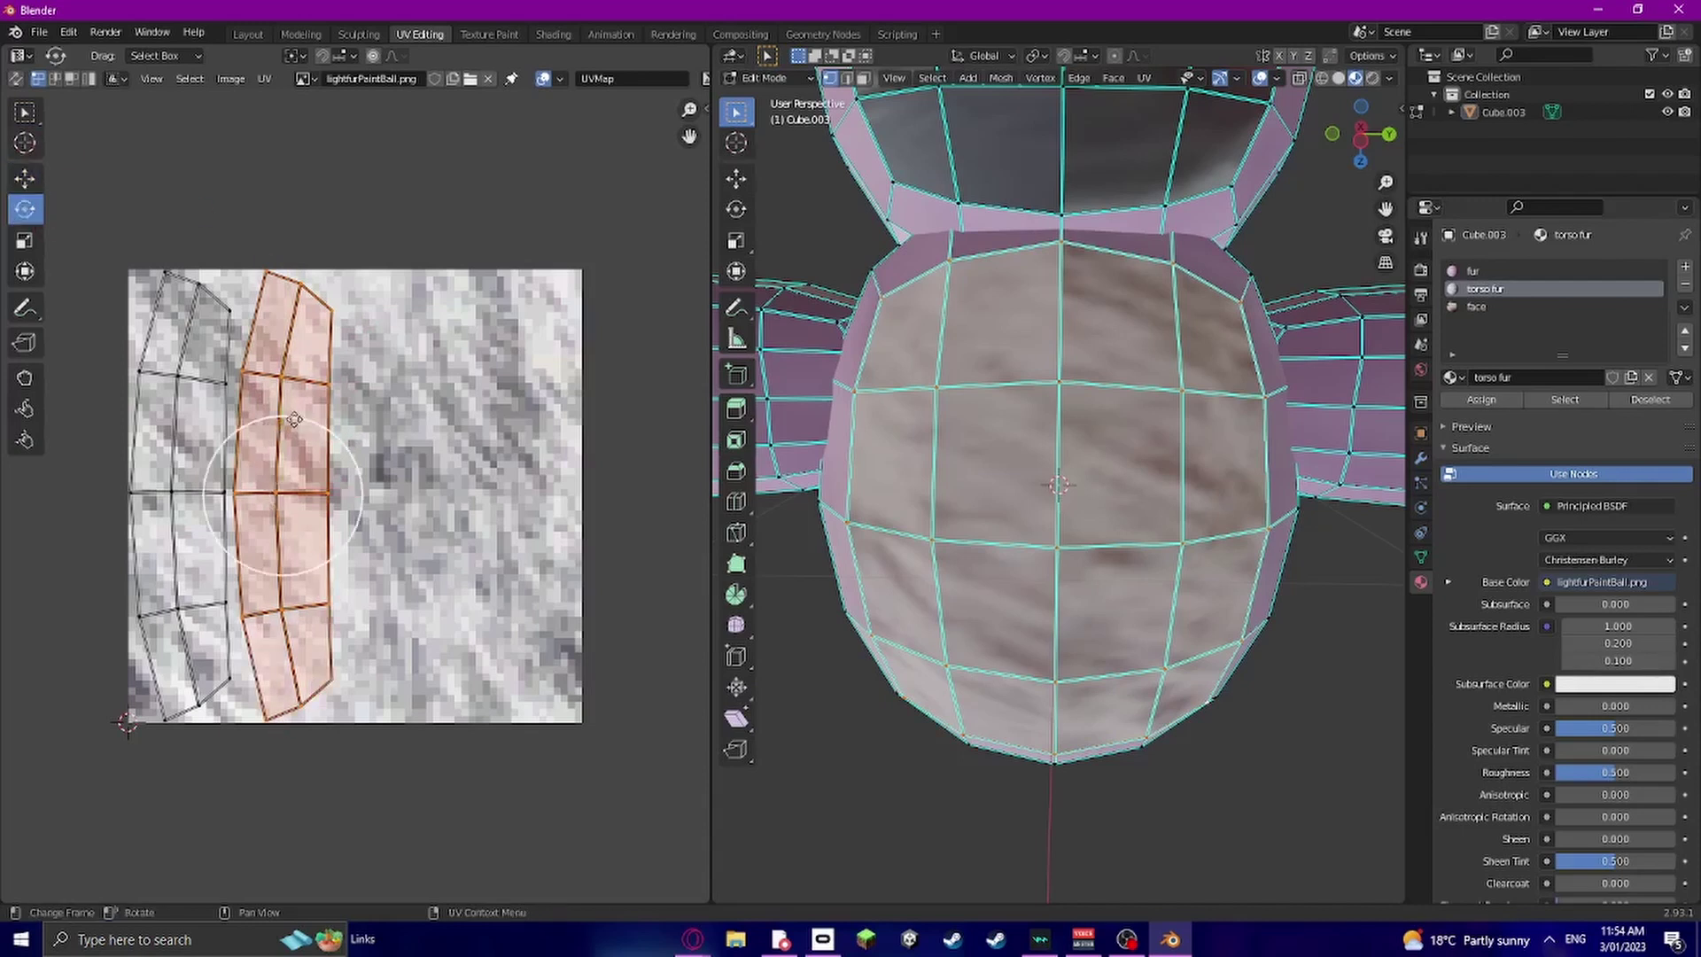
pyautogui.moveTo(295, 420); pyautogui.dragTo(441, 182)
pyautogui.click(494, 183)
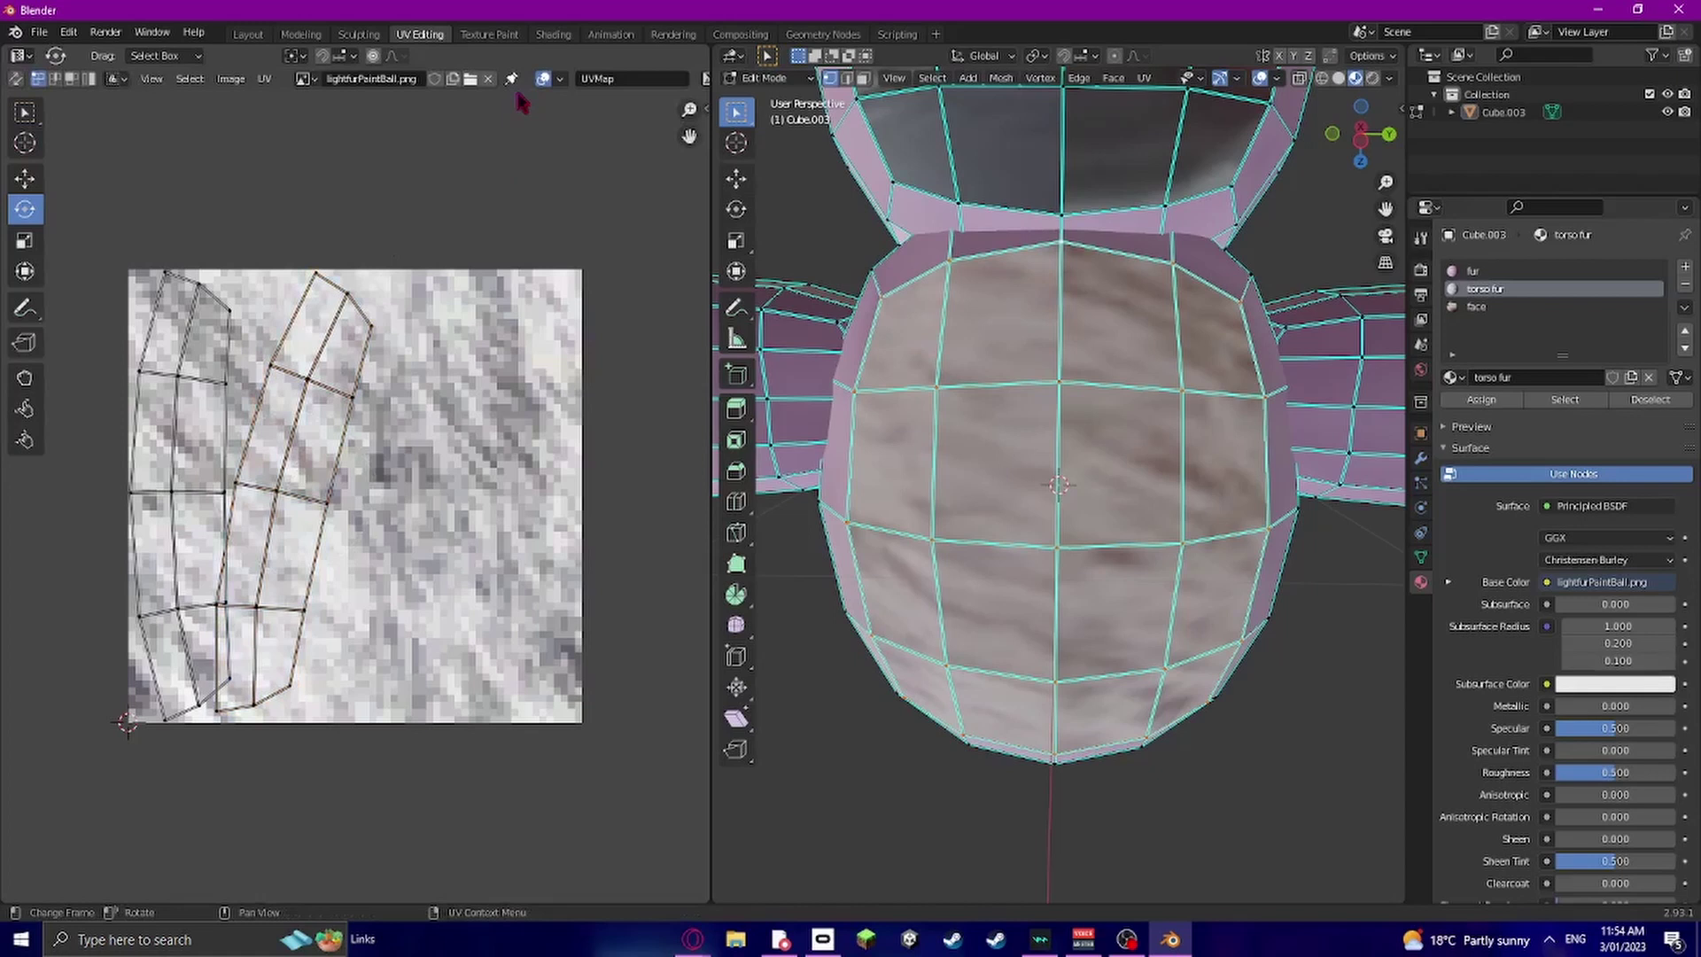
# Return to the Layout workspace in Material Preview and orbit around the textured gorilla
pyautogui.click(250, 36)
pyautogui.click(1356, 78)
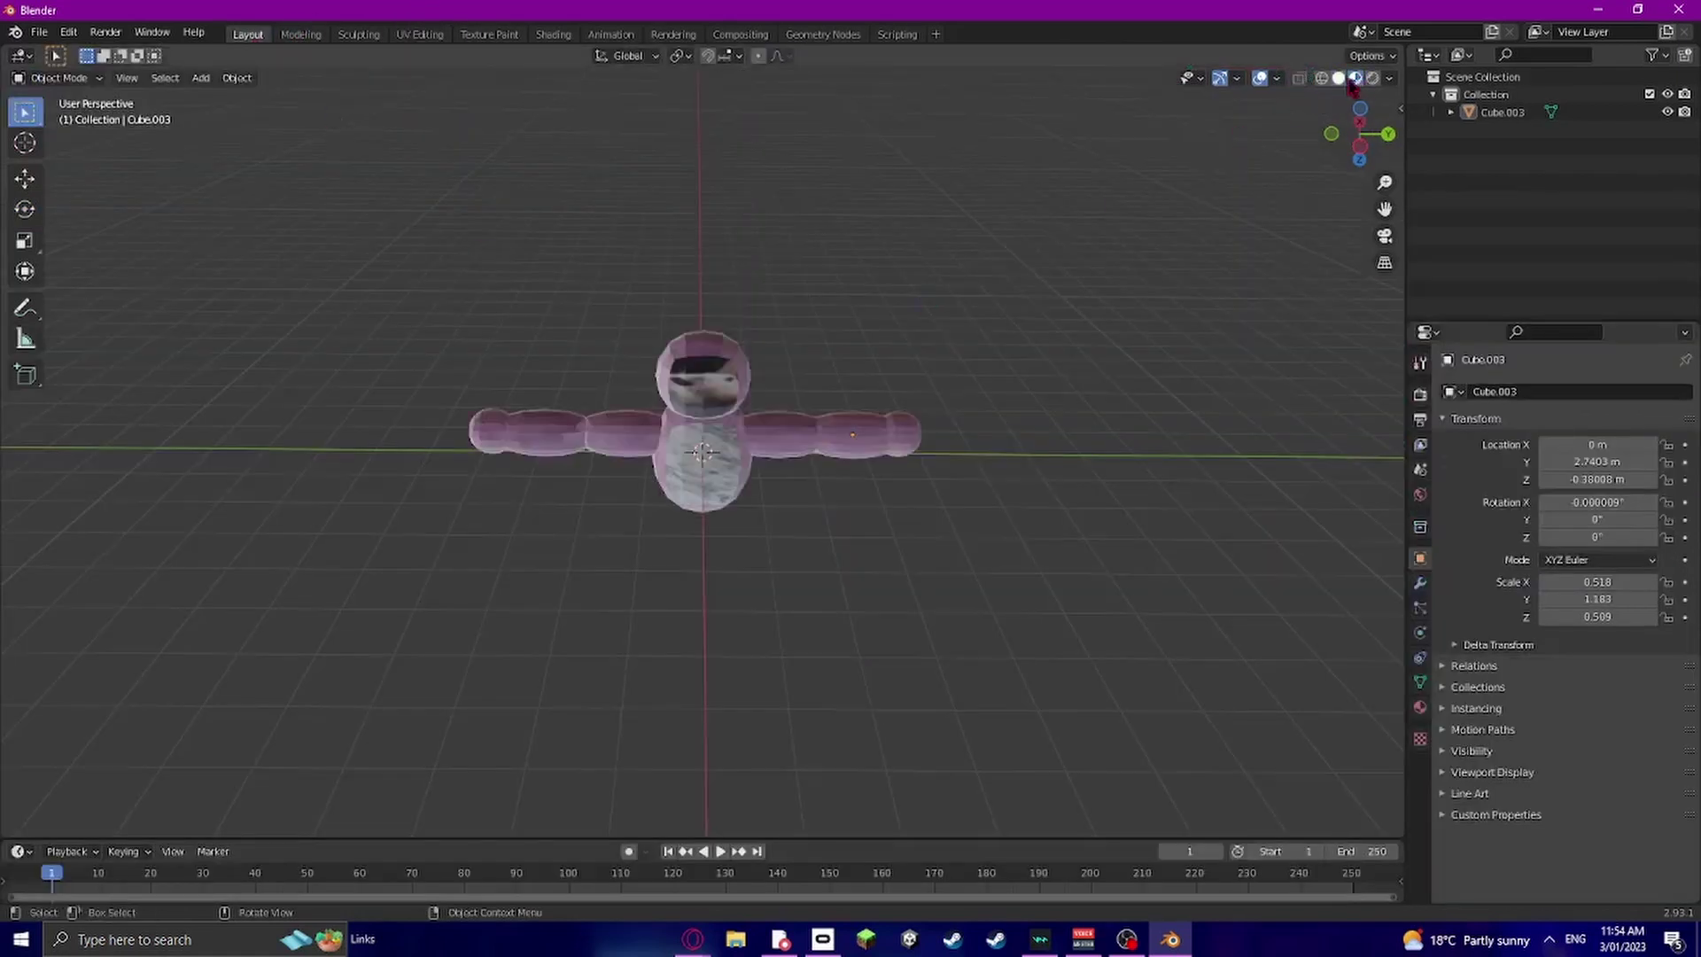
pyautogui.moveTo(1360, 133); pyautogui.dragTo(1369, 133)
pyautogui.scroll(4, 809, 329)
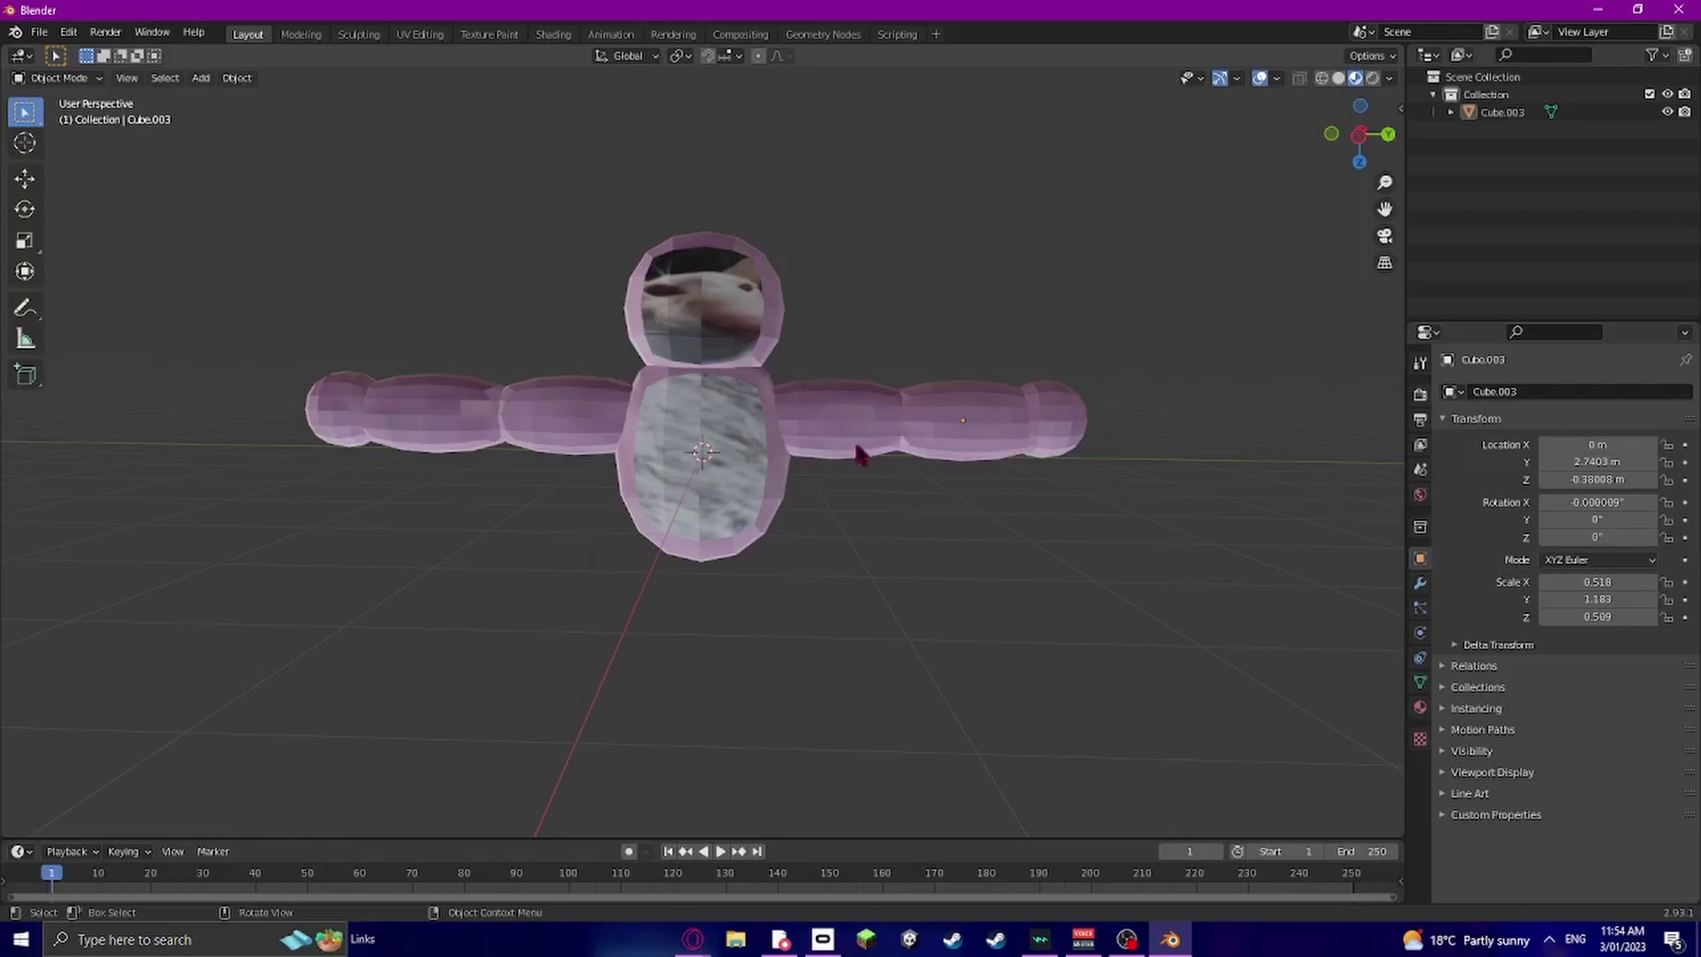
pyautogui.scroll(2, 844, 431)
pyautogui.scroll(-2, 1001, 425)
pyautogui.moveTo(1360, 132)
pyautogui.mouseDown()
pyautogui.moveTo(1418, 146)
pyautogui.moveTo(1382, 142)
pyautogui.moveTo(1399, 133)
pyautogui.moveTo(1375, 157)
pyautogui.mouseUp()
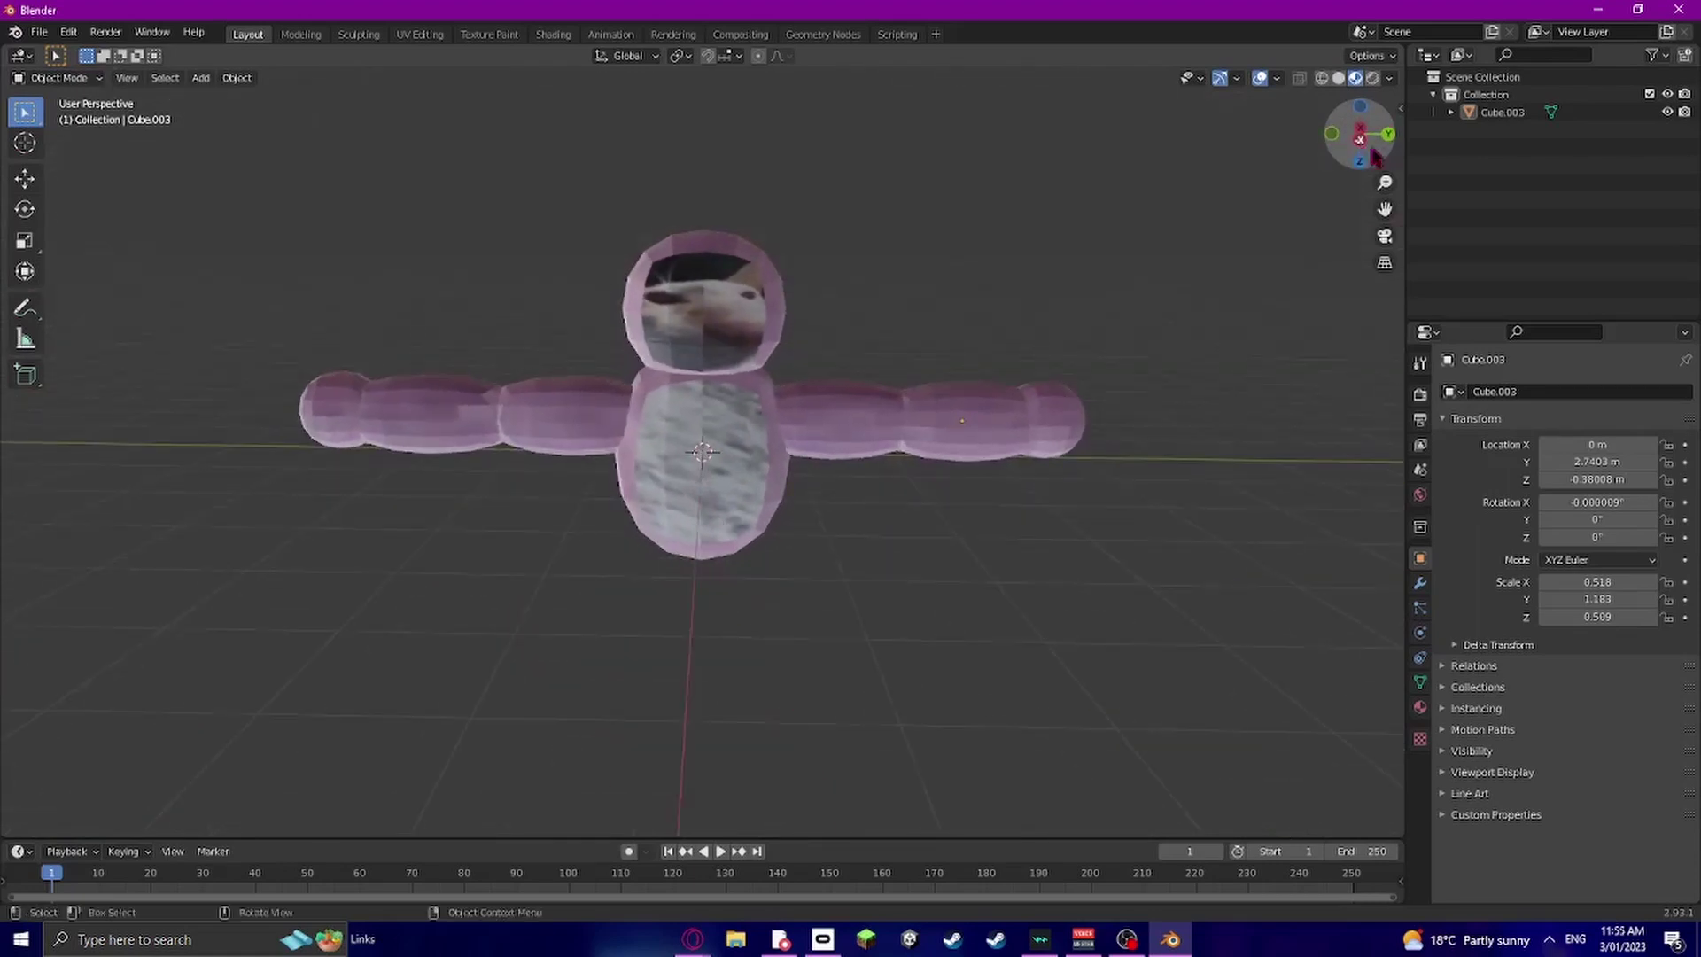